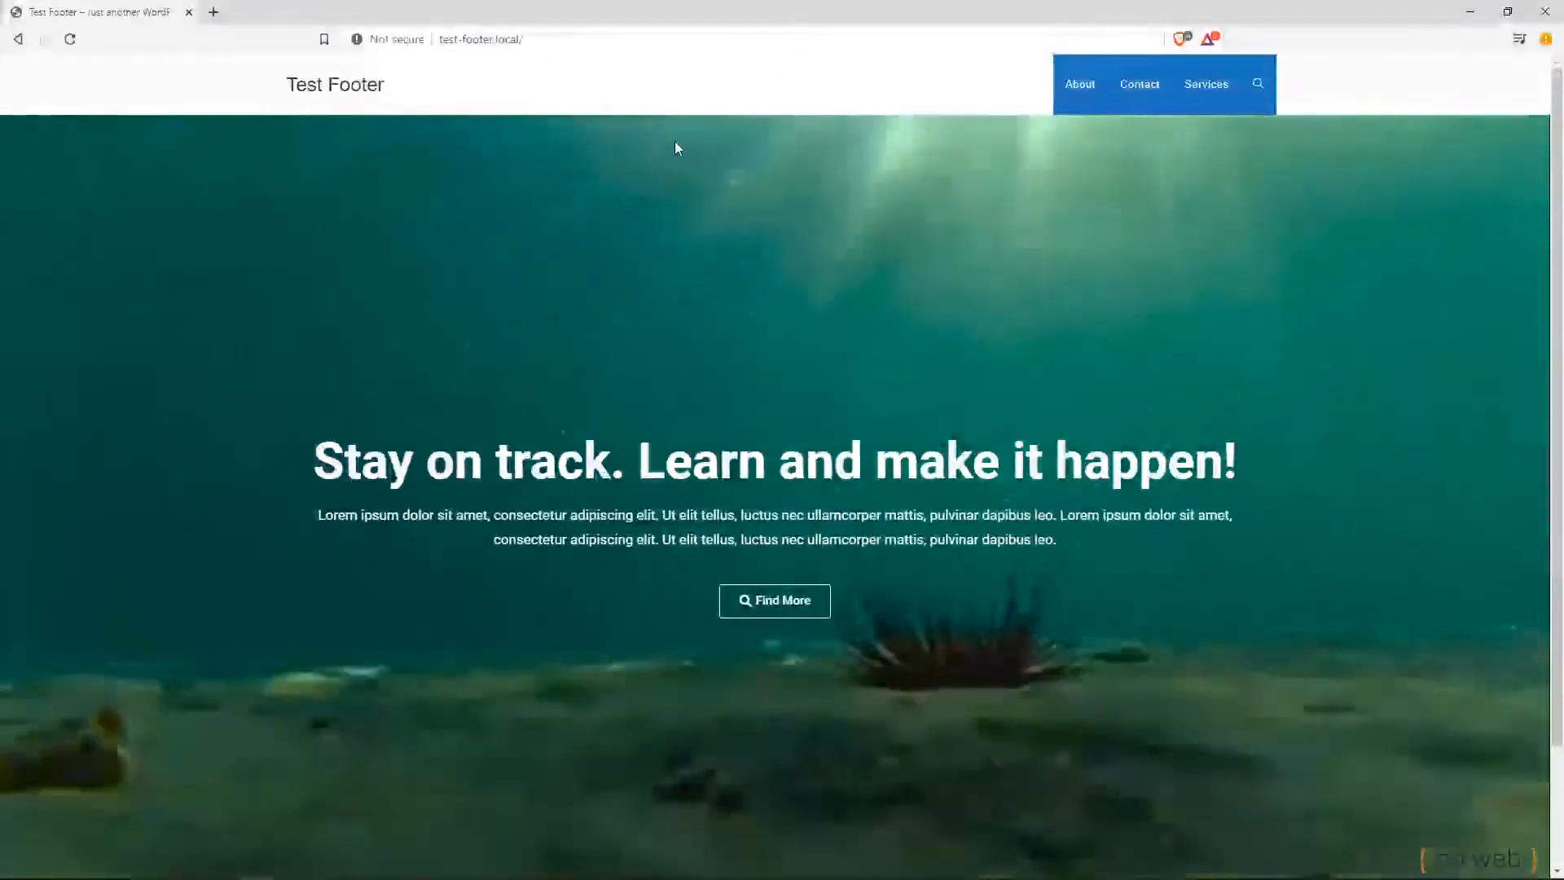
# Look over the finished example home page with its full-screen background video, then switch to the page editor in Opera
pyautogui.scroll(-1, 807, 268)
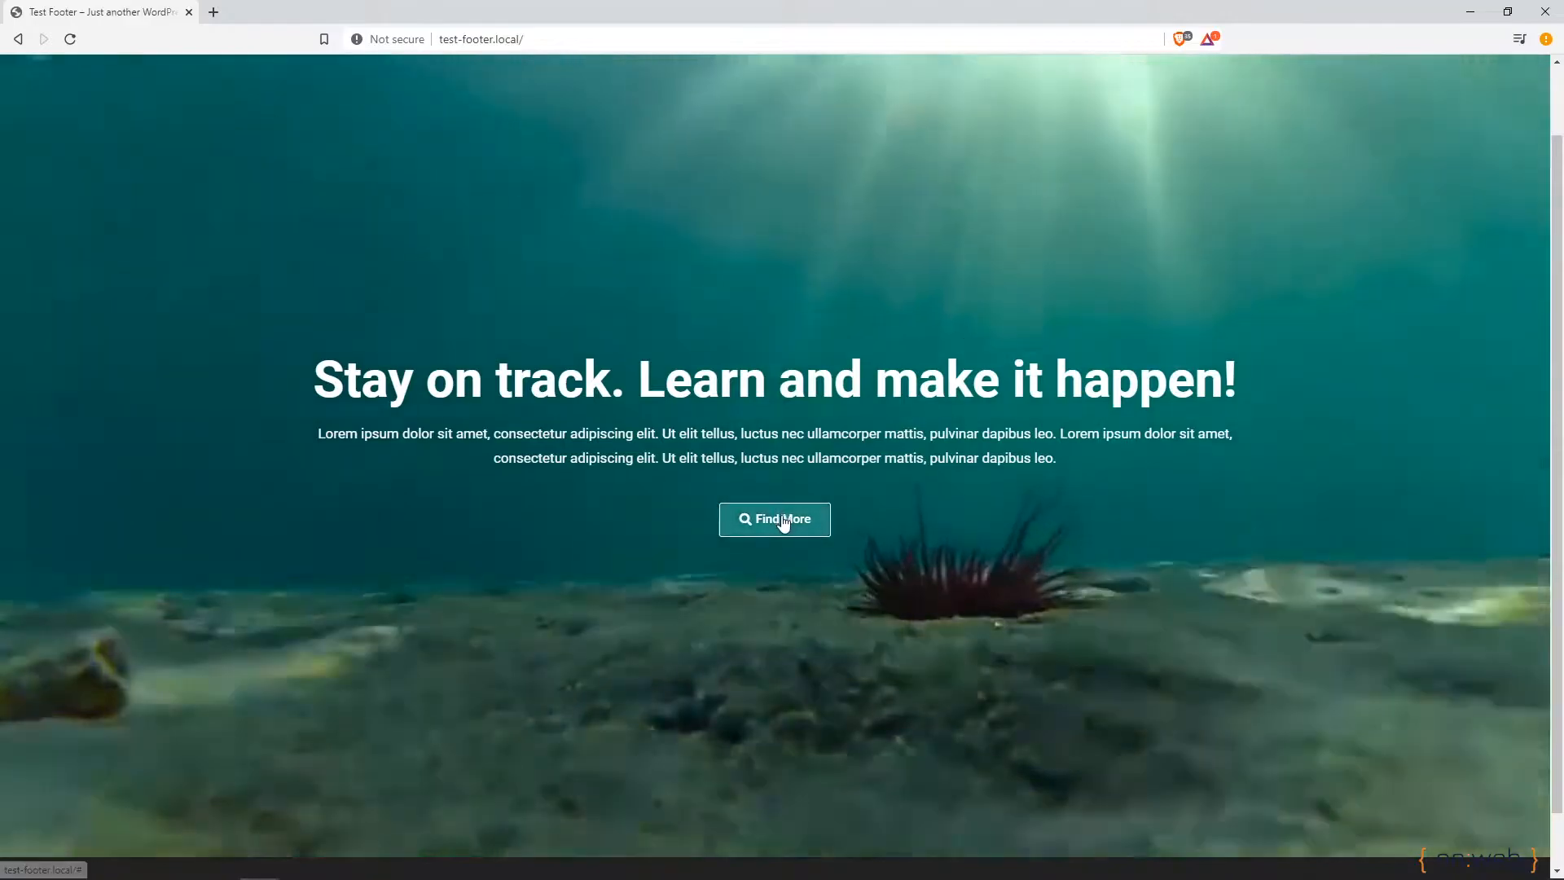
pyautogui.scroll(-1, 798, 564)
pyautogui.scroll(3, 798, 565)
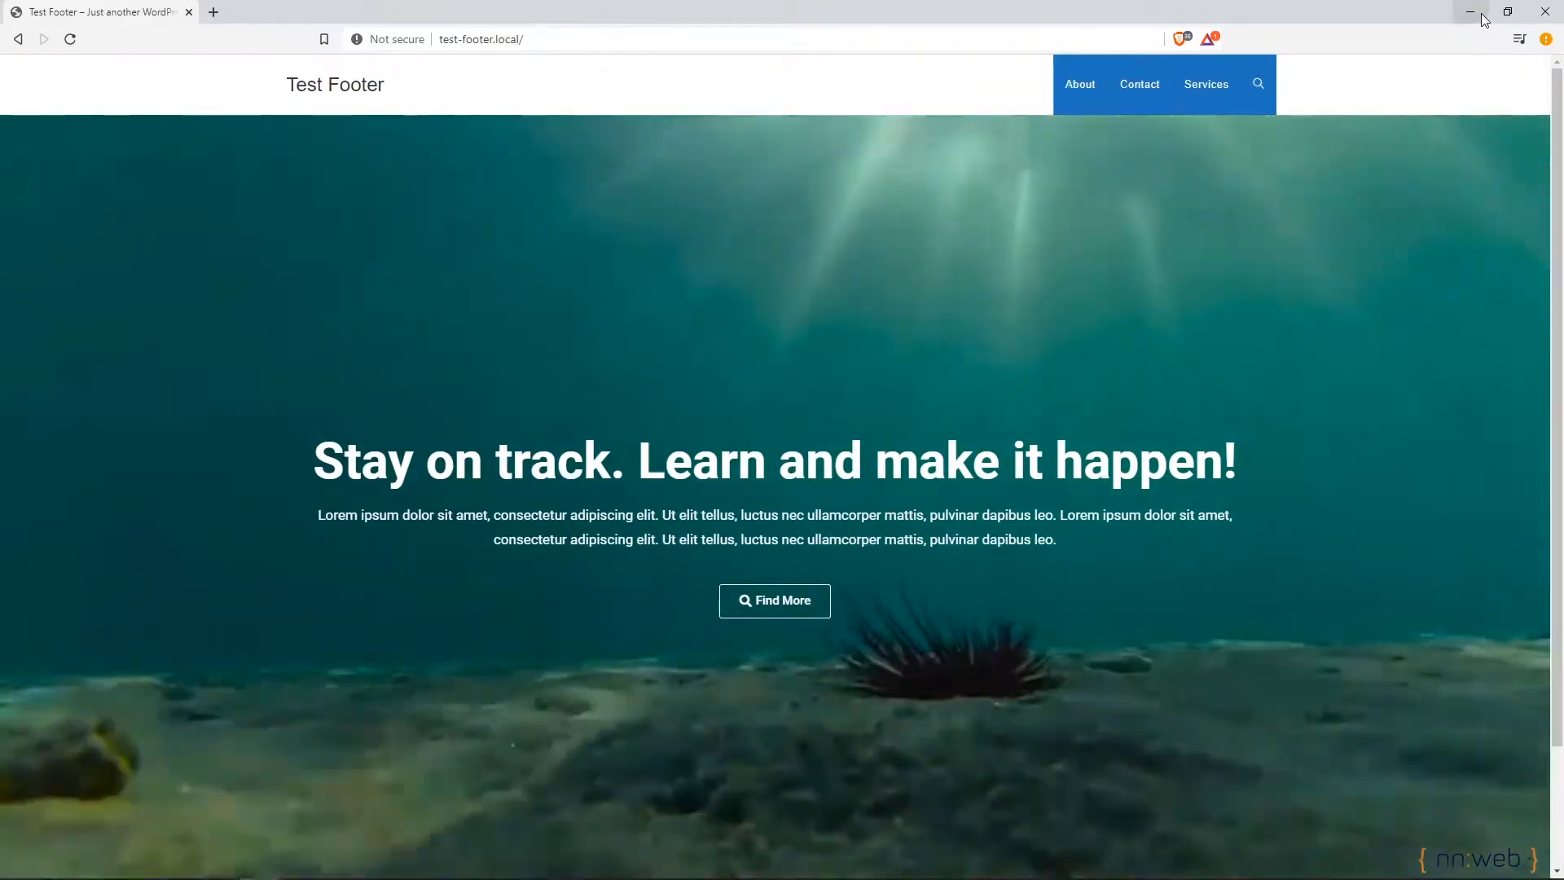
pyautogui.click(1482, 15)
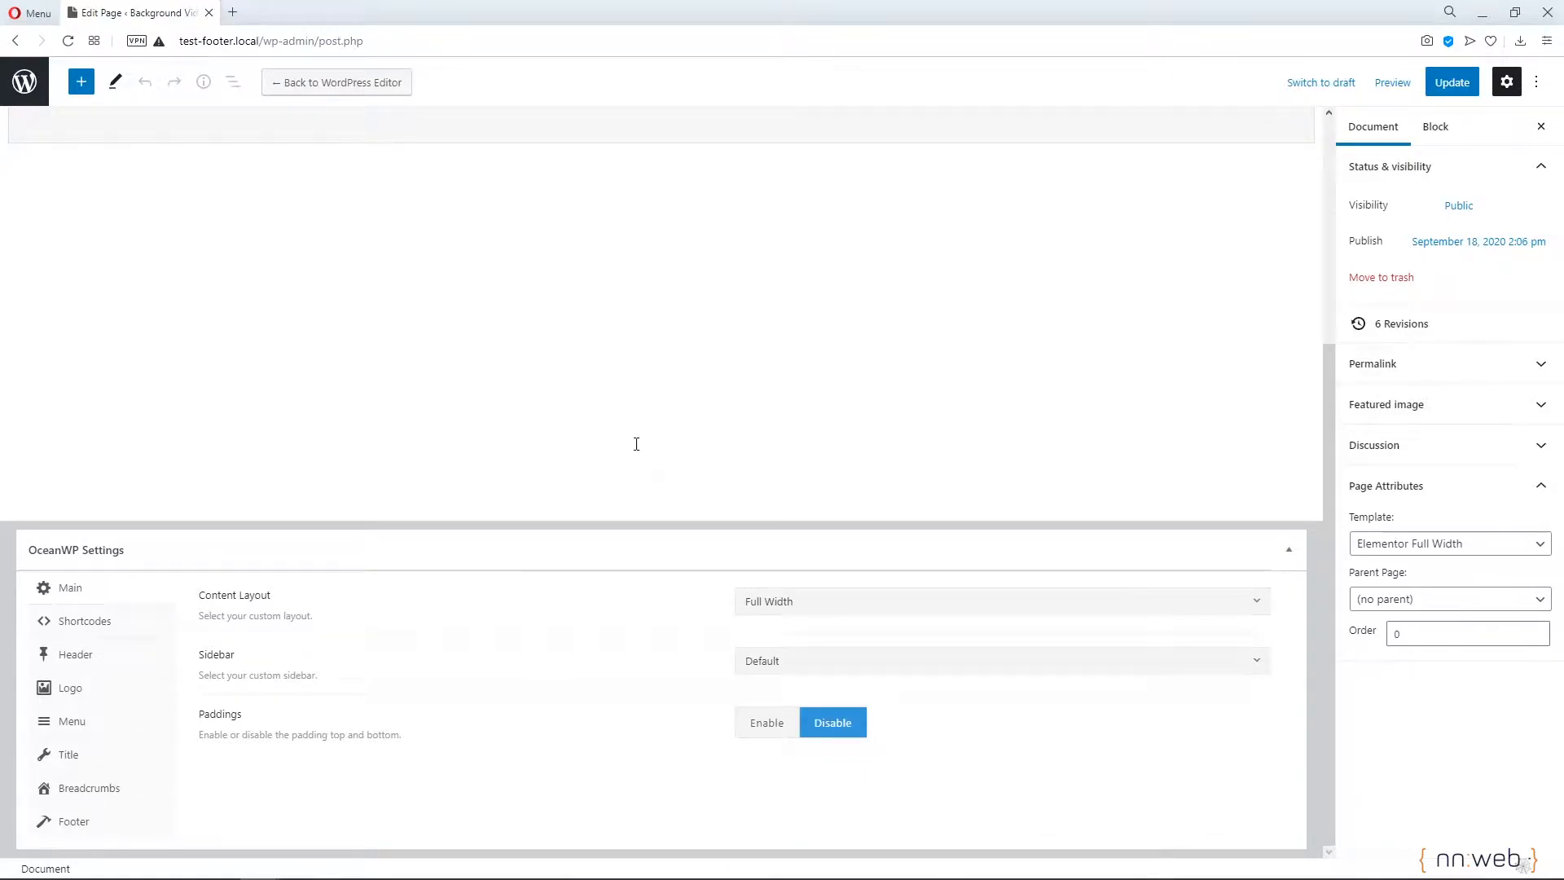
# Check the page's content layout, sidebar and padding settings in OceanWP Settings and its page template
pyautogui.scroll(5, 639, 441)
pyautogui.scroll(-4, 622, 485)
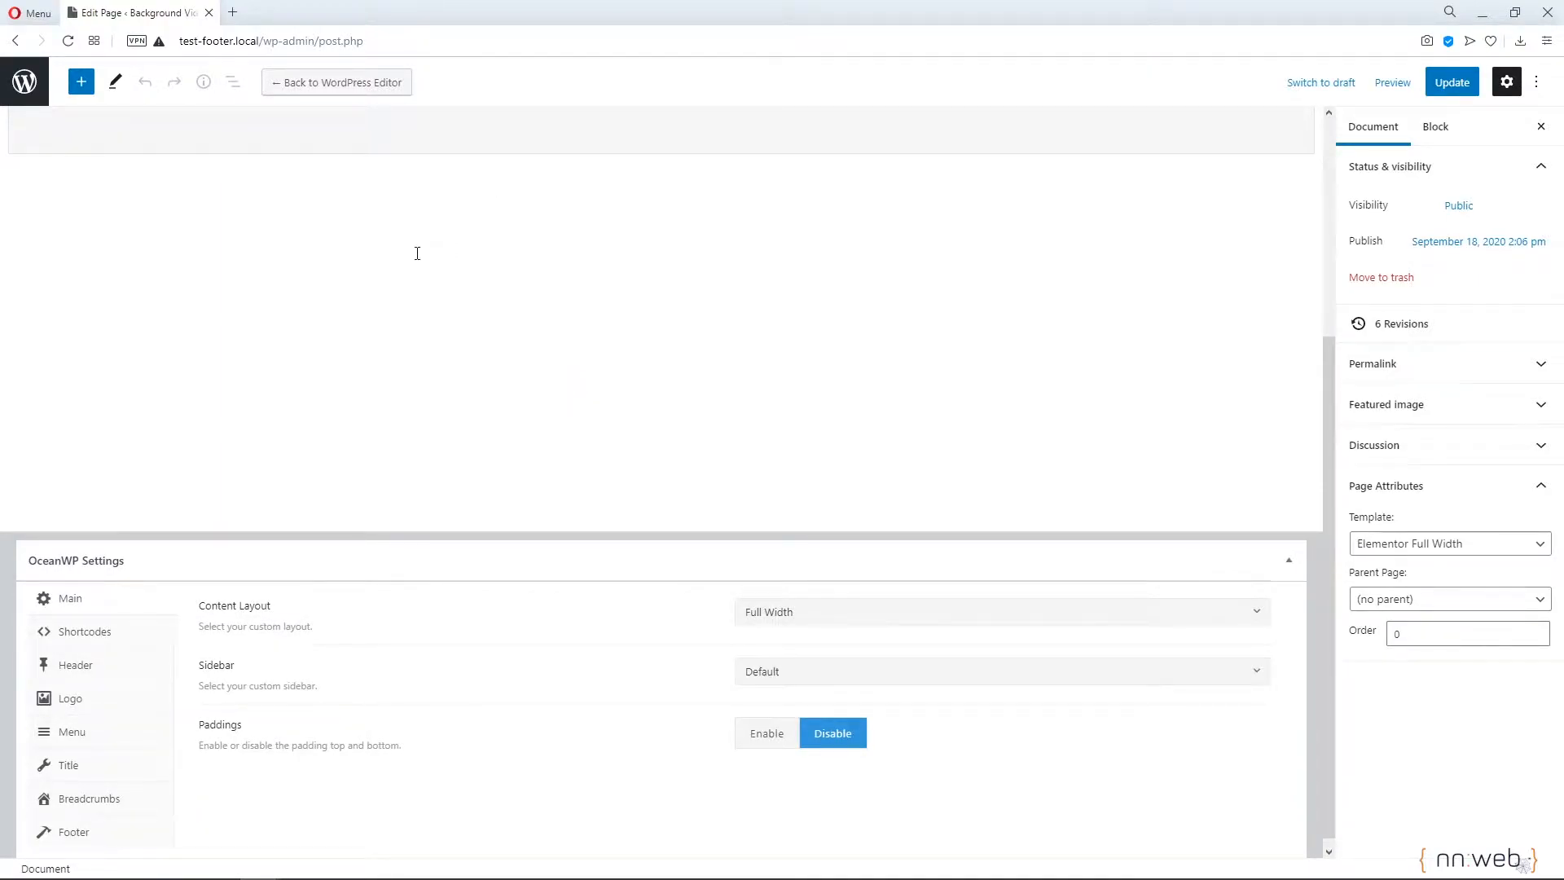
pyautogui.scroll(-1, 514, 629)
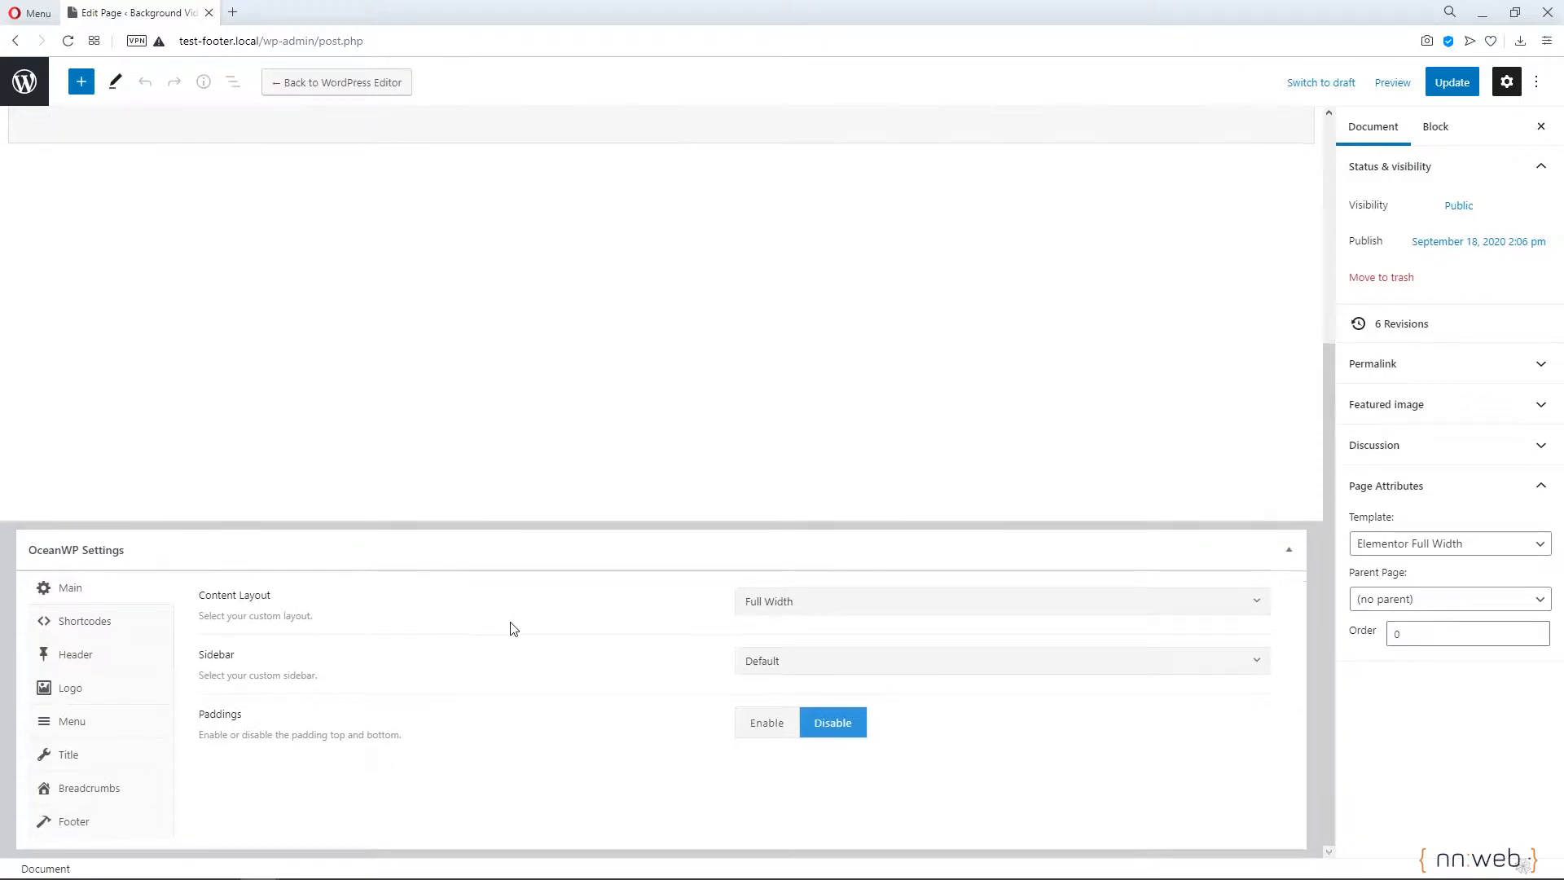
pyautogui.click(818, 612)
pyautogui.click(816, 608)
pyautogui.click(1447, 550)
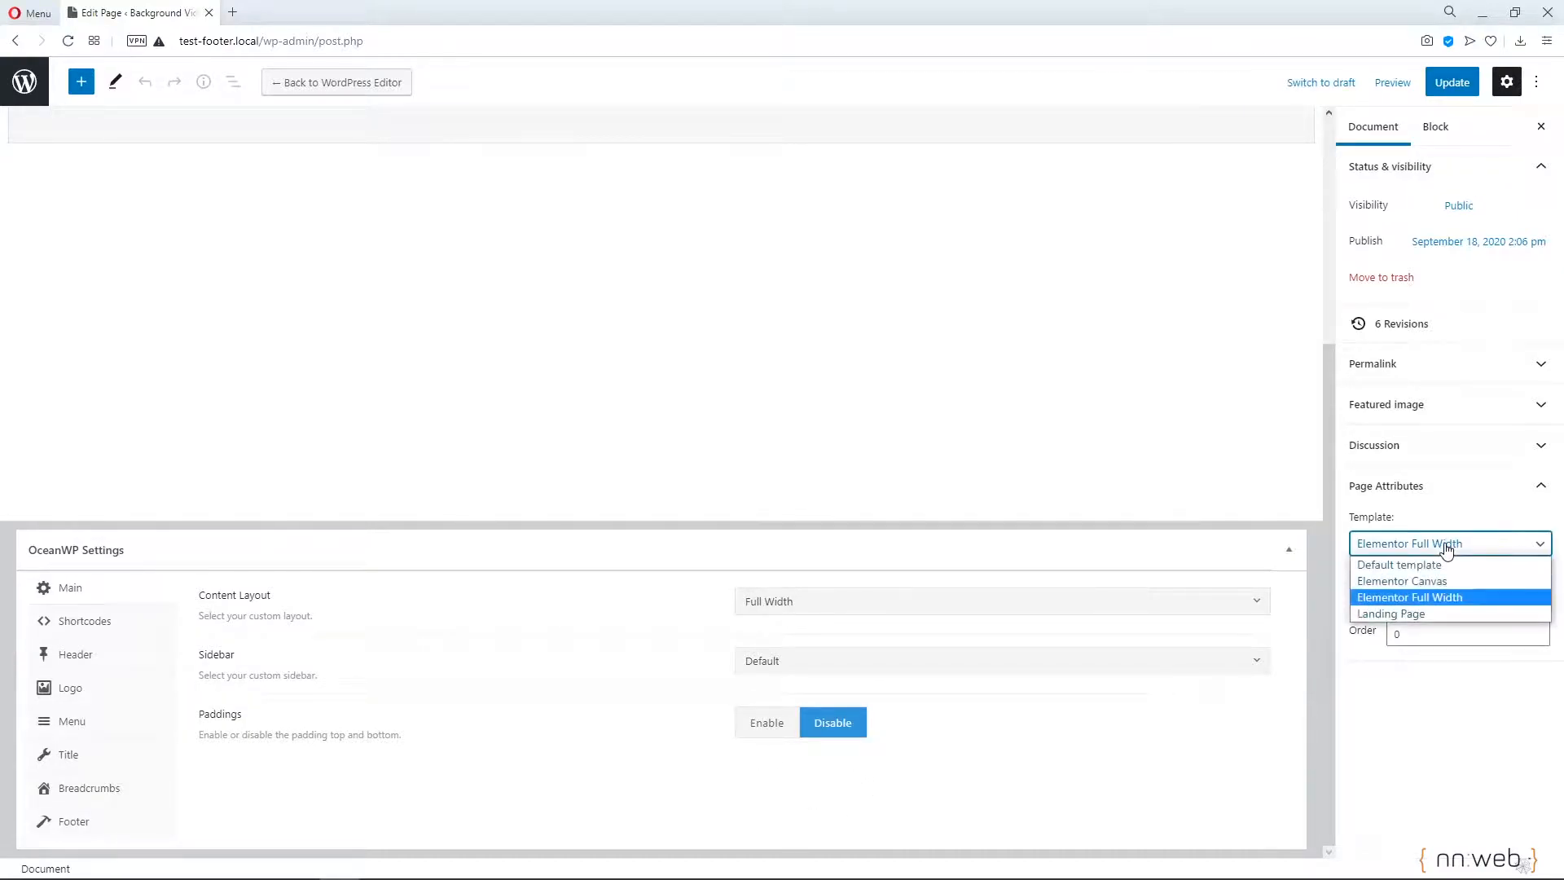
pyautogui.click(1447, 550)
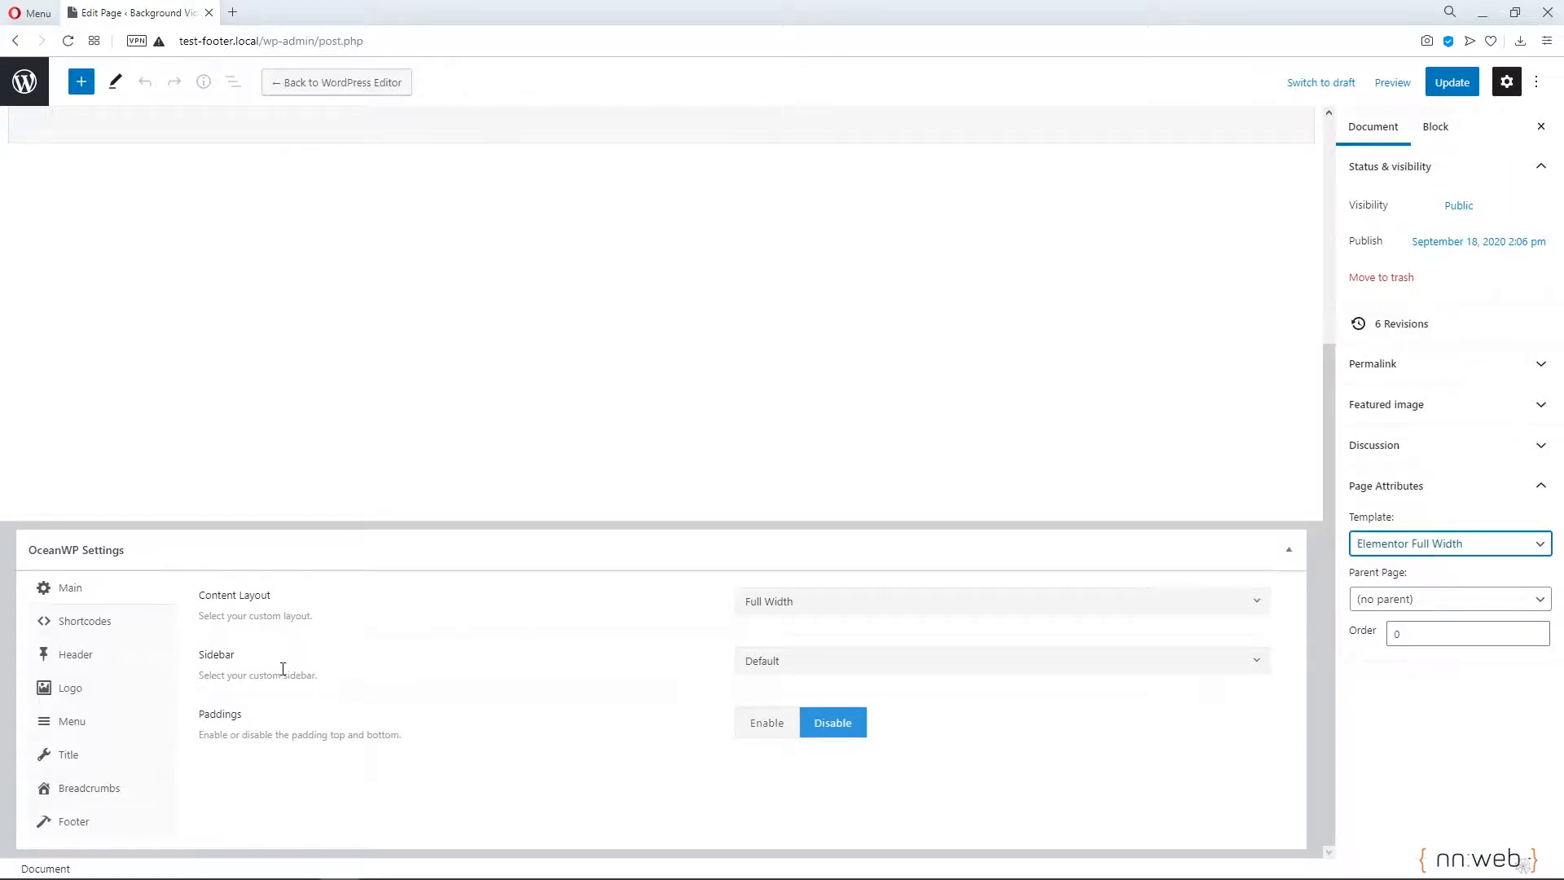
# Review the OceanWP header, logo, menu, title, breadcrumbs and footer settings for this page
pyautogui.click(102, 654)
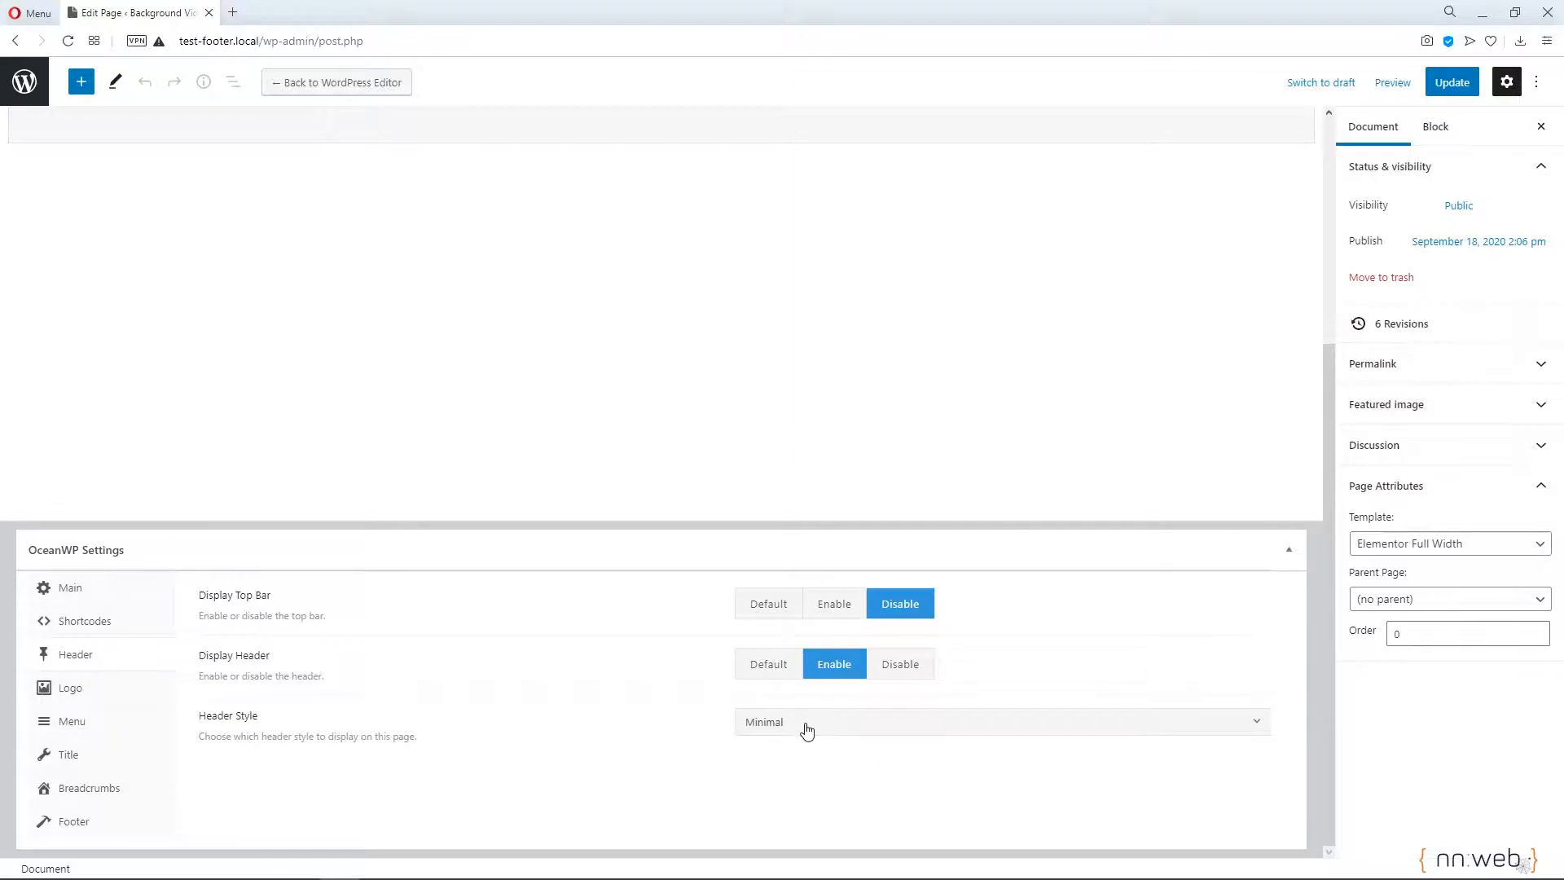
pyautogui.click(105, 699)
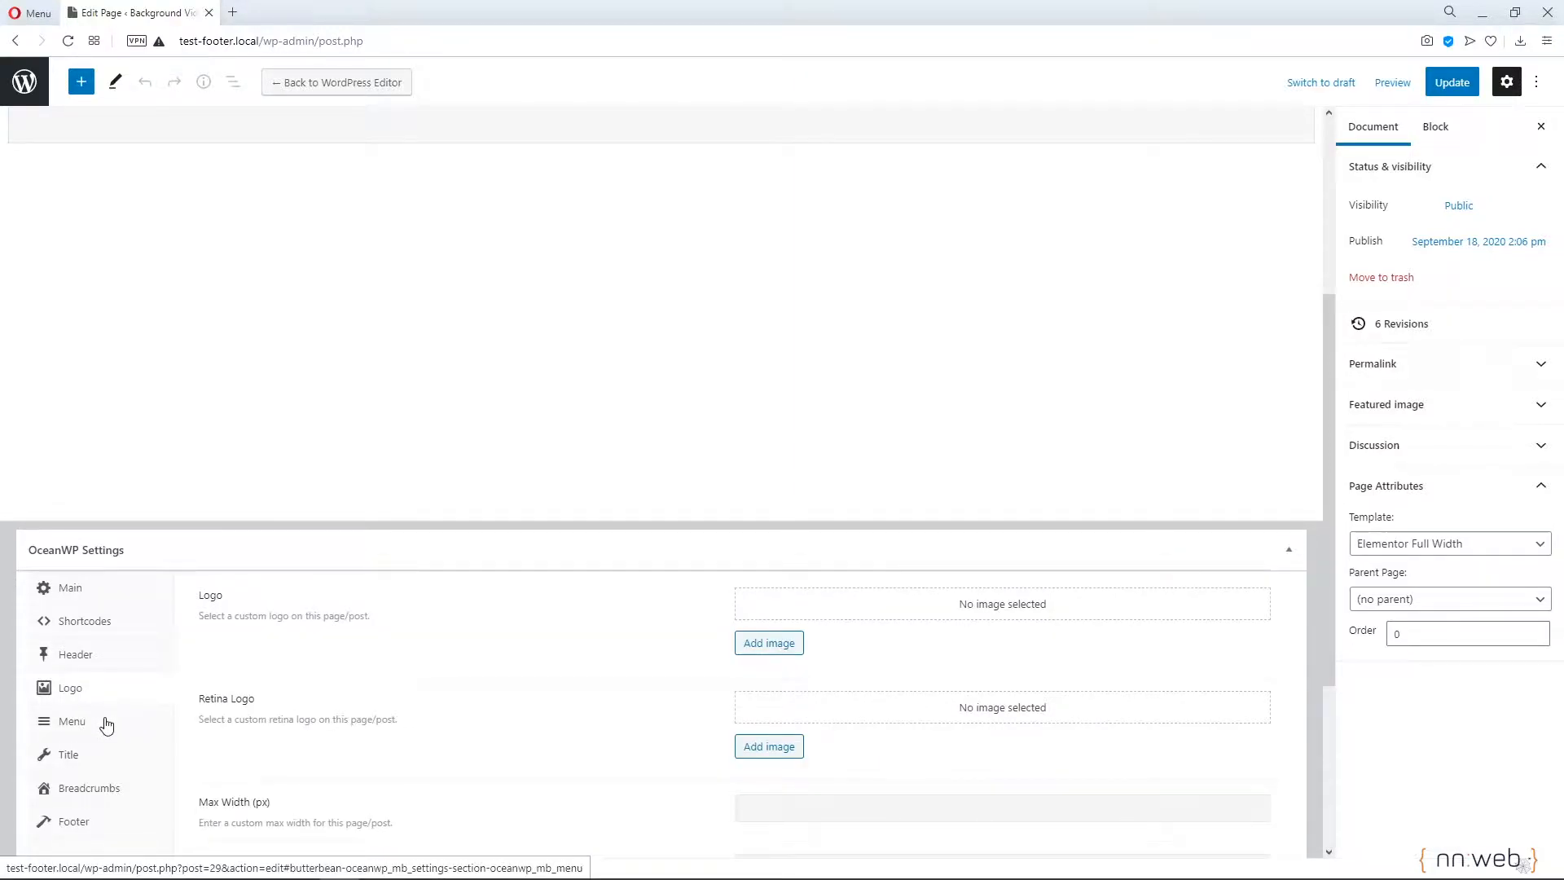
pyautogui.click(106, 723)
pyautogui.click(106, 758)
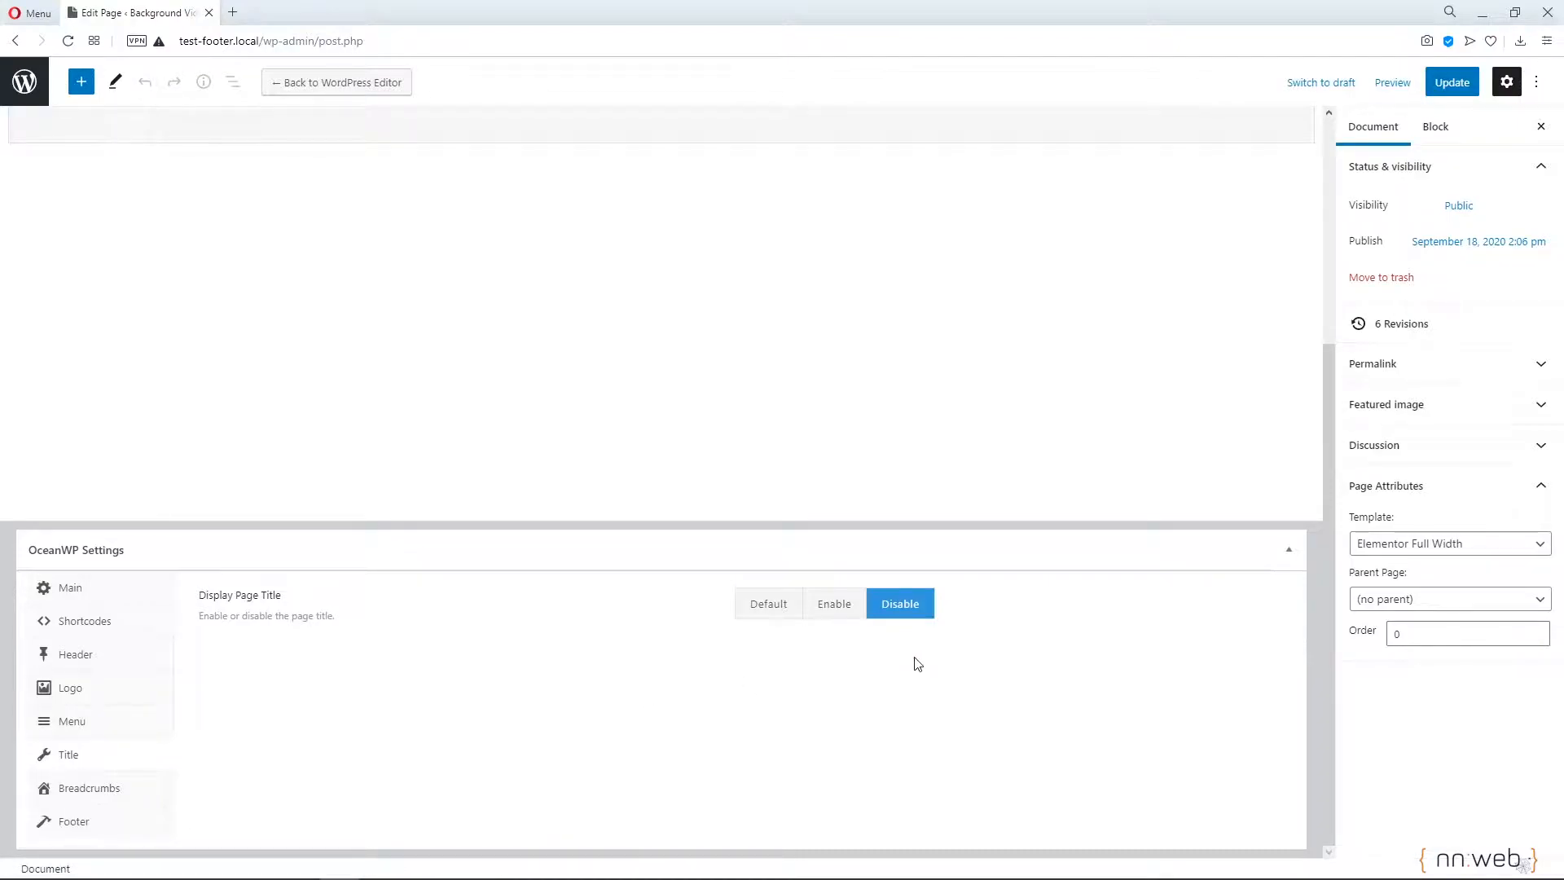
pyautogui.click(105, 789)
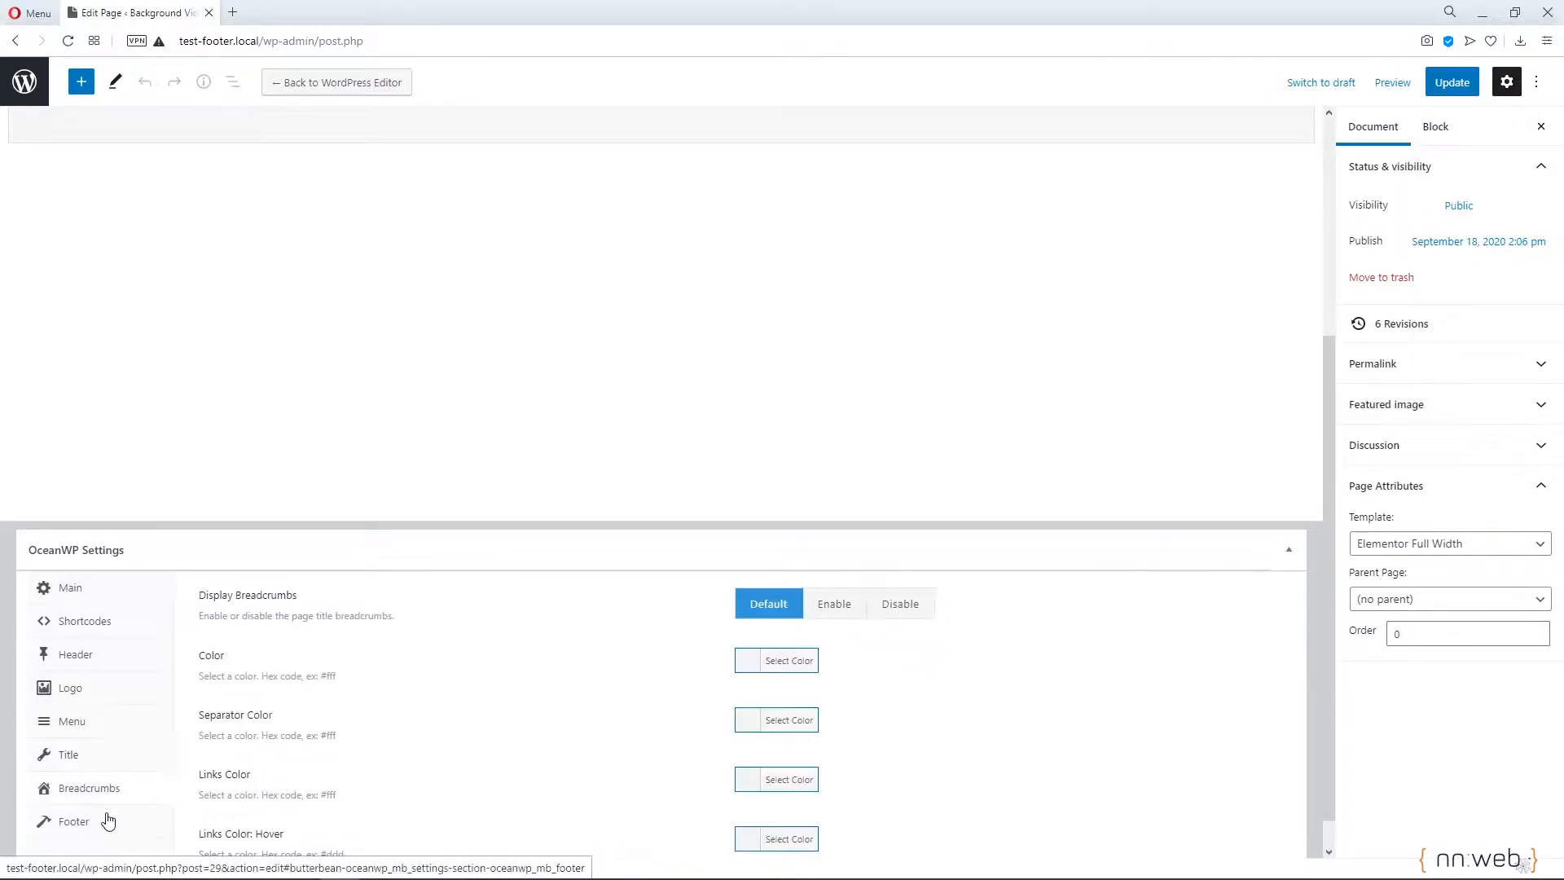
pyautogui.click(107, 825)
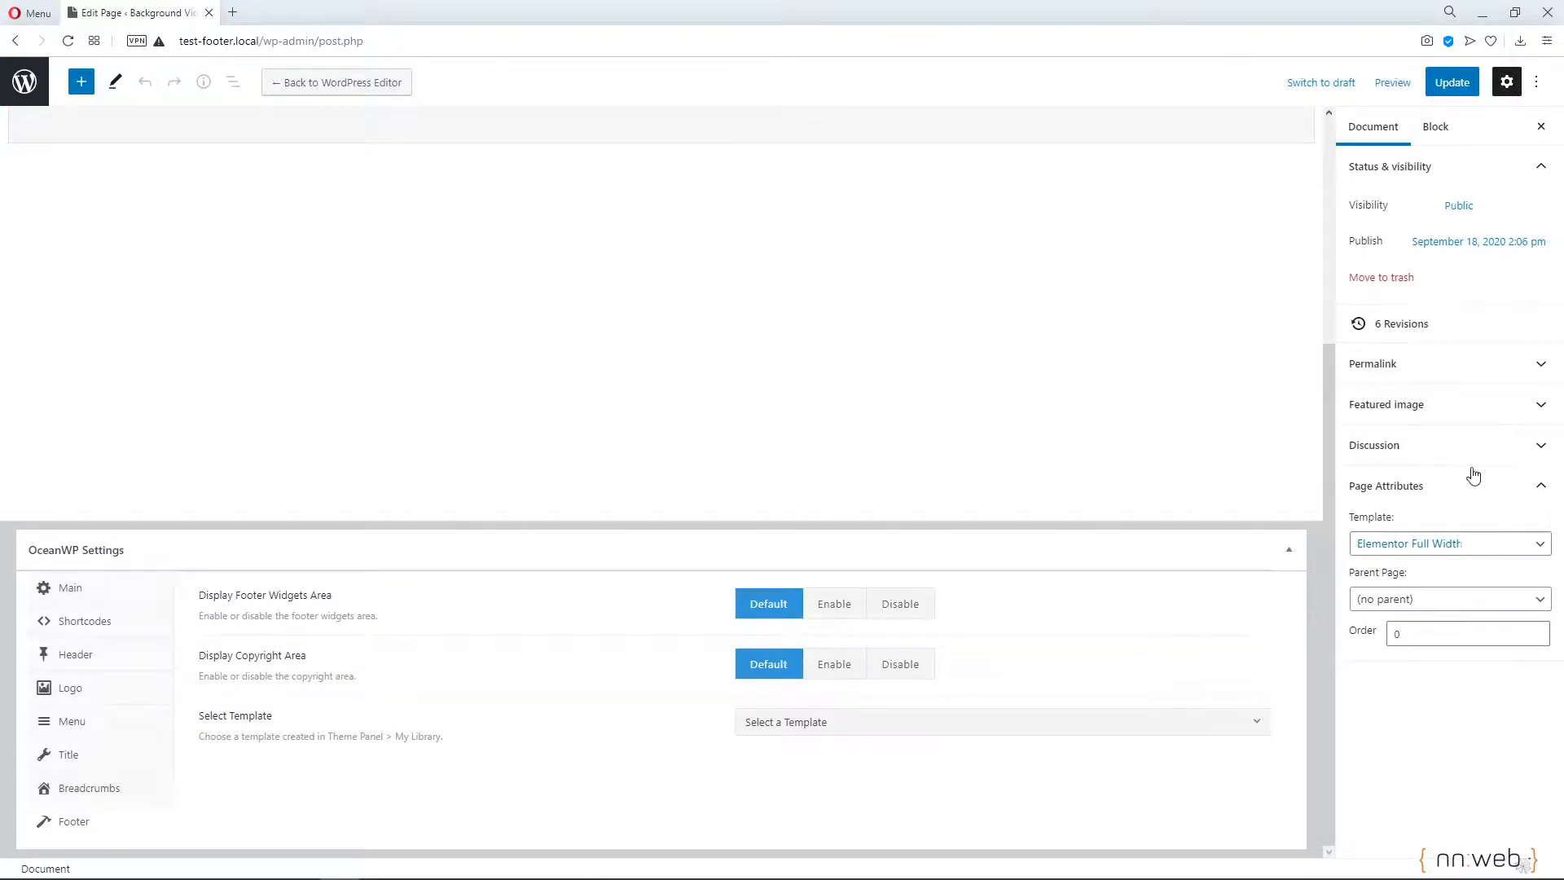
# Update the Home page and open it for editing in Elementor
pyautogui.click(1457, 88)
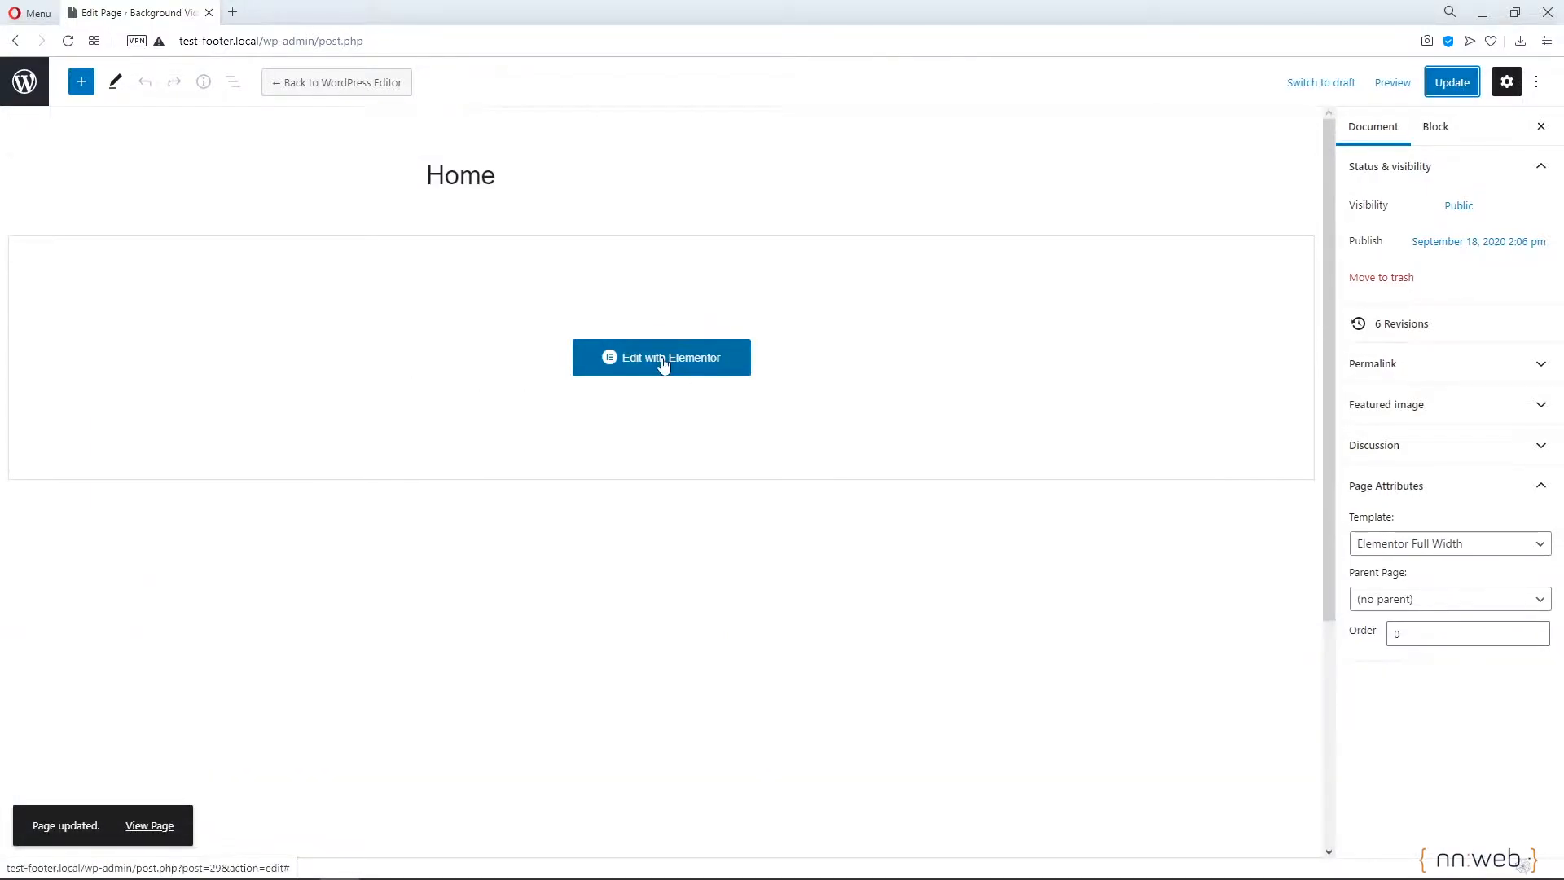
pyautogui.click(662, 360)
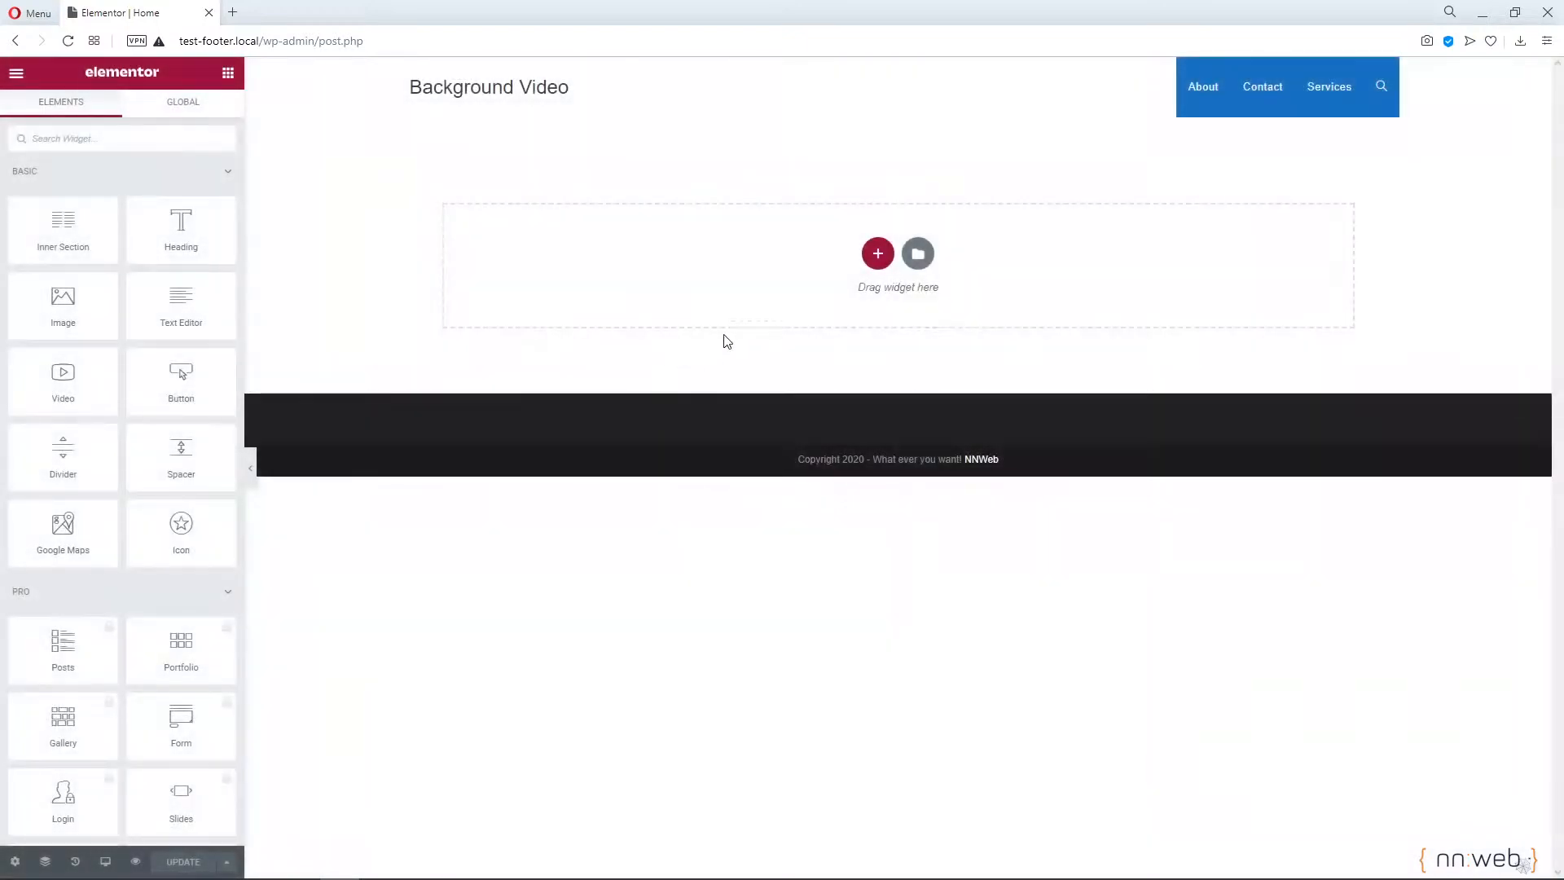
# Add a single-column section with Full Width content, No Gap between columns and Fit To Screen height
pyautogui.click(879, 254)
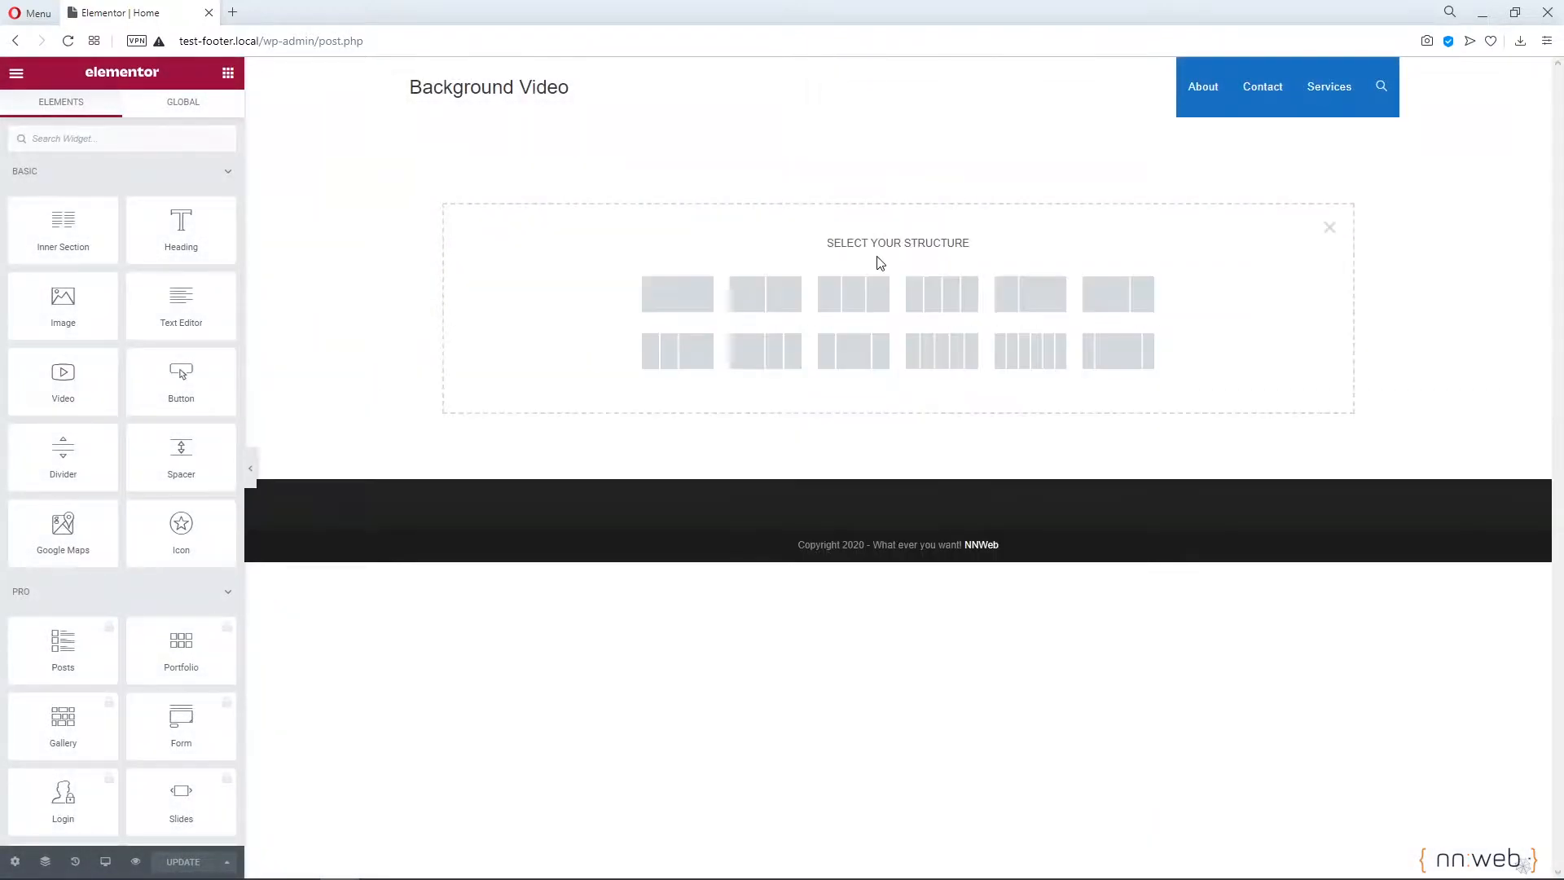
pyautogui.click(679, 307)
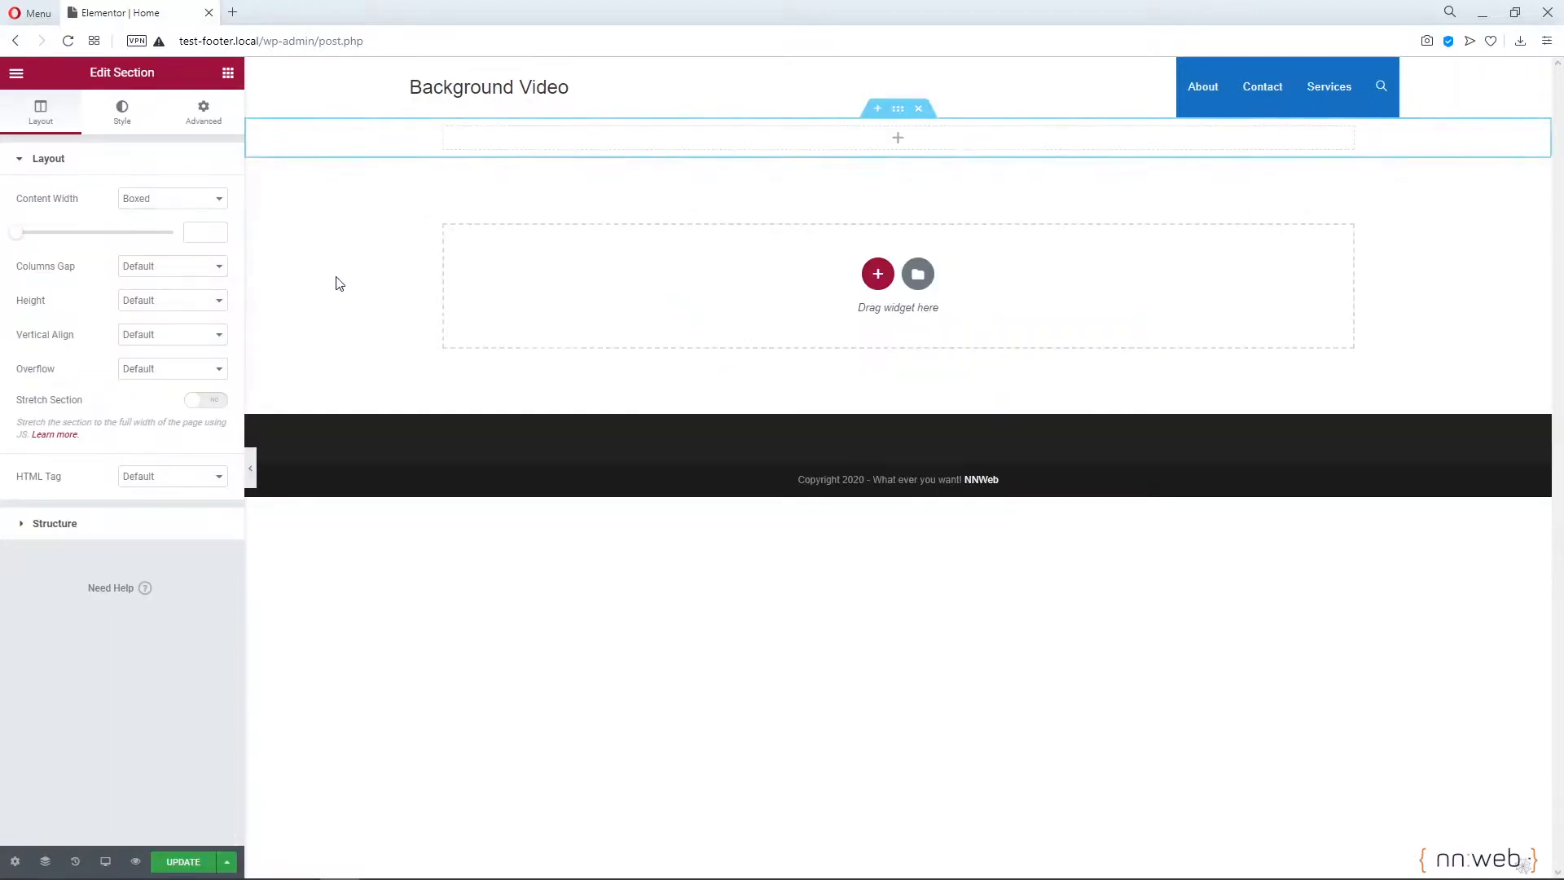
pyautogui.click(180, 204)
pyautogui.click(170, 230)
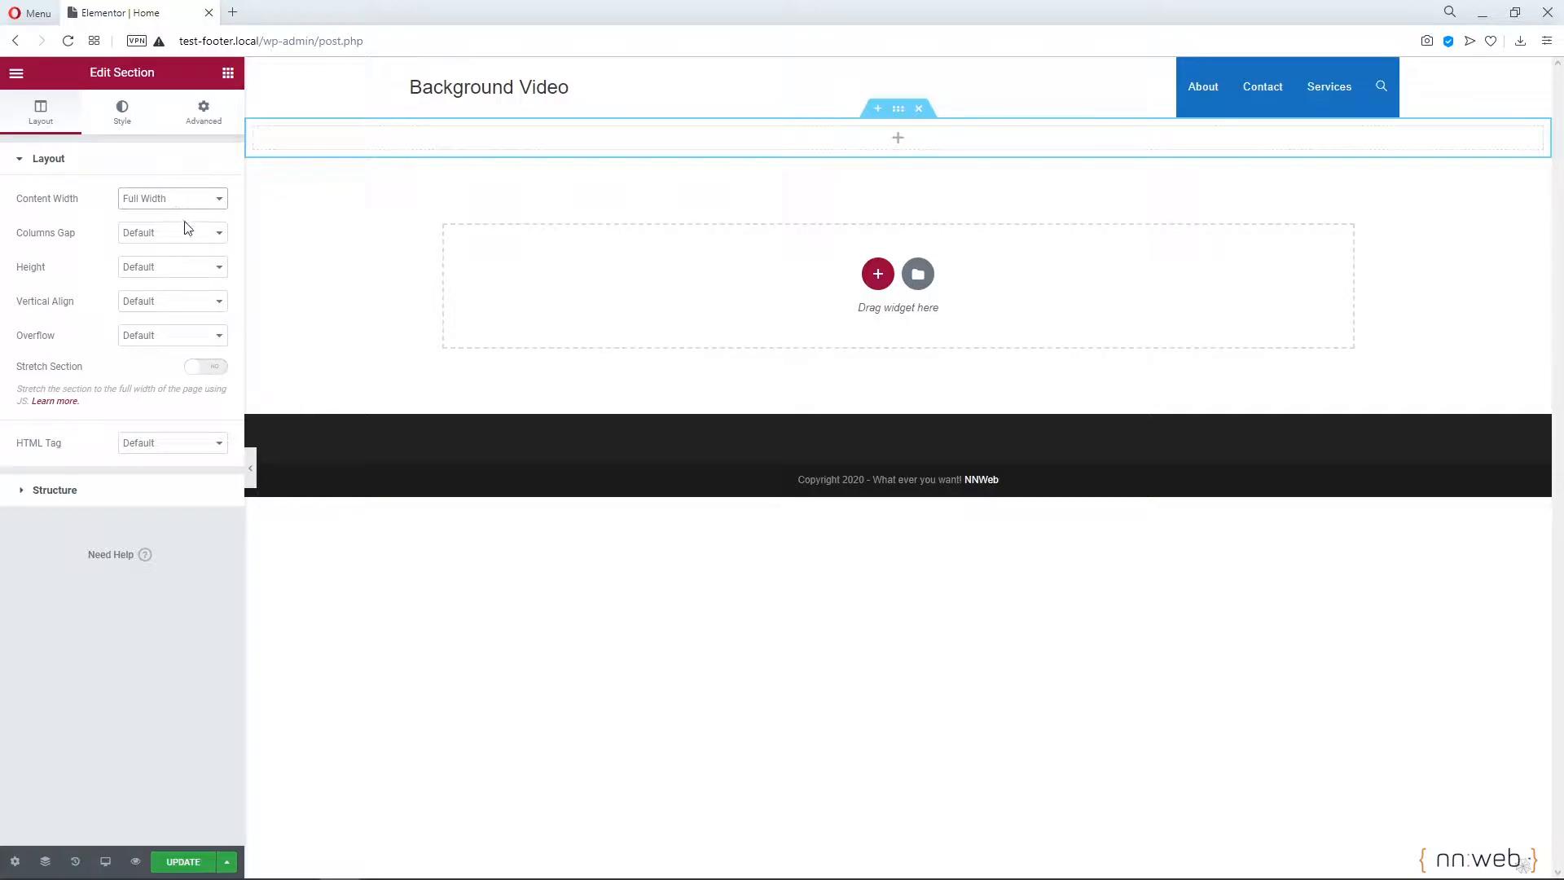
pyautogui.click(186, 232)
pyautogui.click(183, 266)
pyautogui.click(183, 268)
pyautogui.click(178, 296)
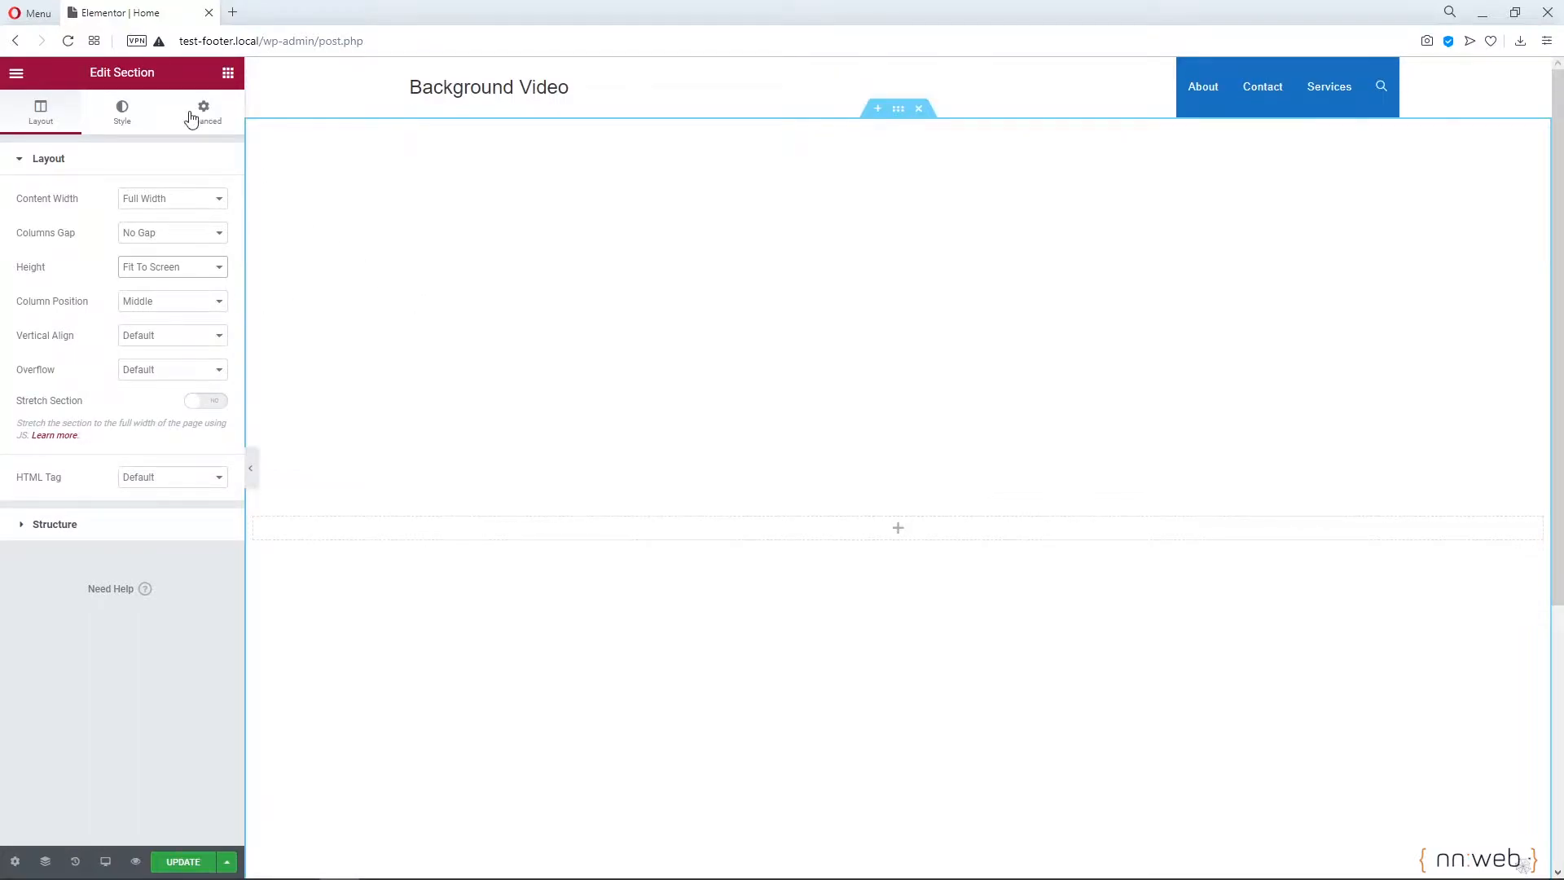
# Set the section's background type to video and paste the copied YouTube URL as its video link
pyautogui.click(124, 114)
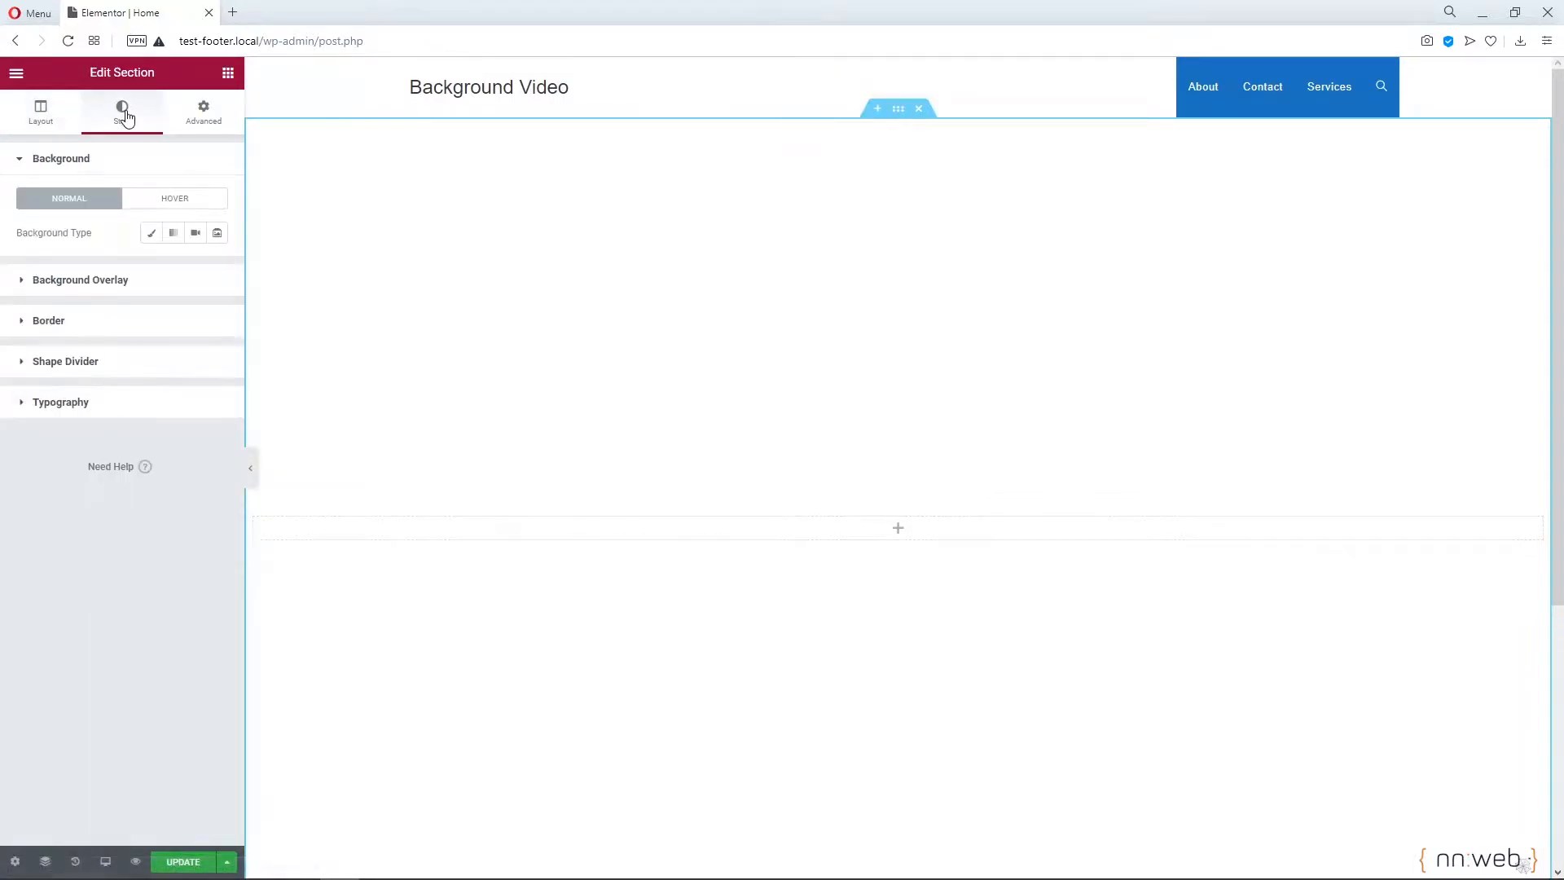
pyautogui.click(196, 234)
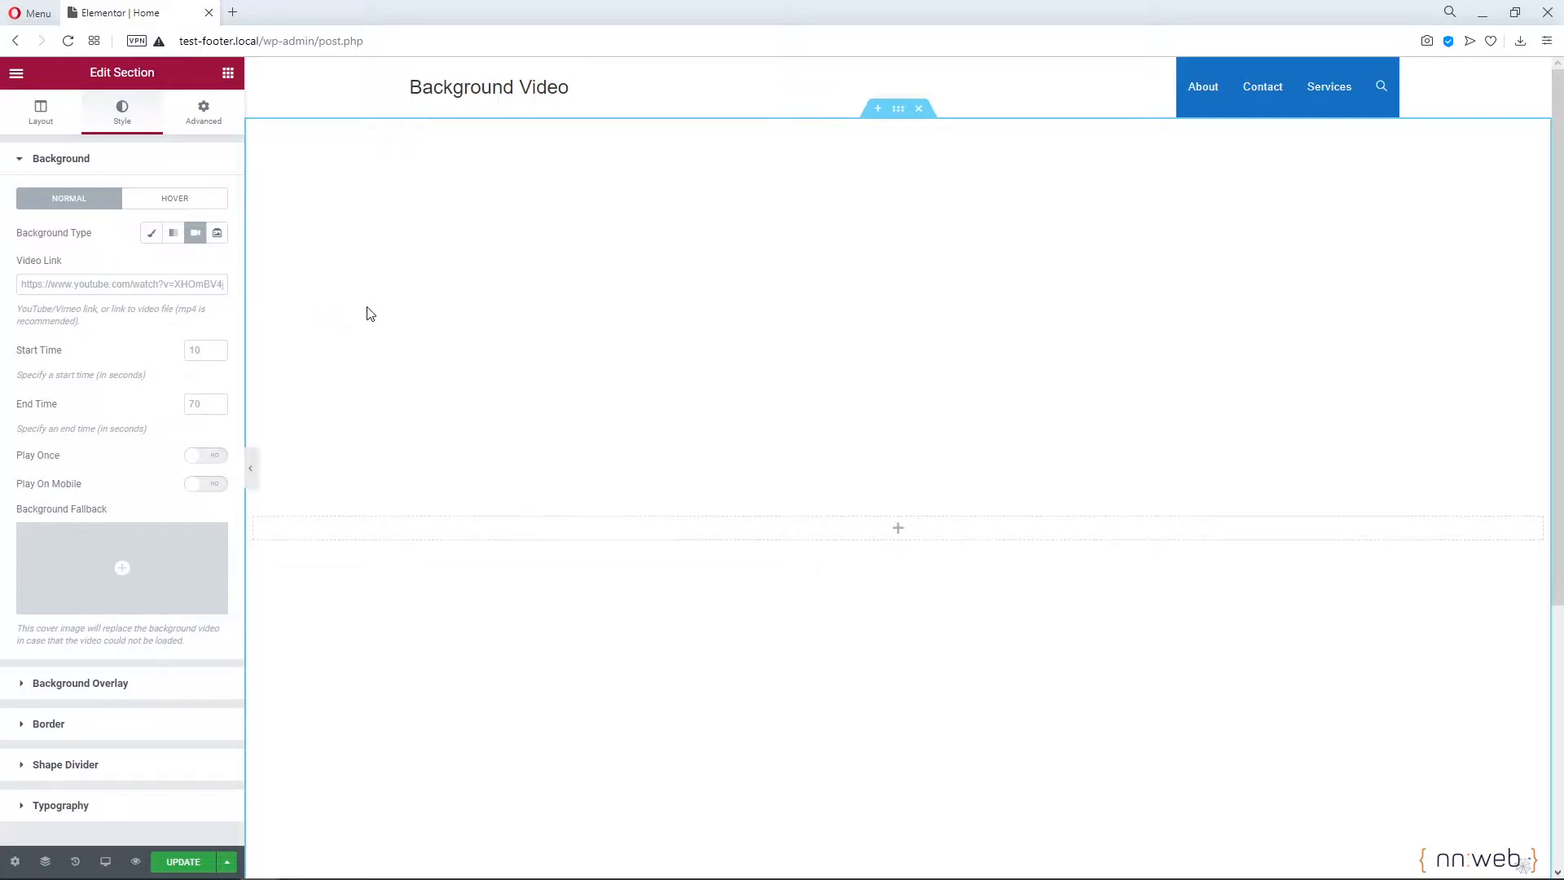
pyautogui.click(194, 286)
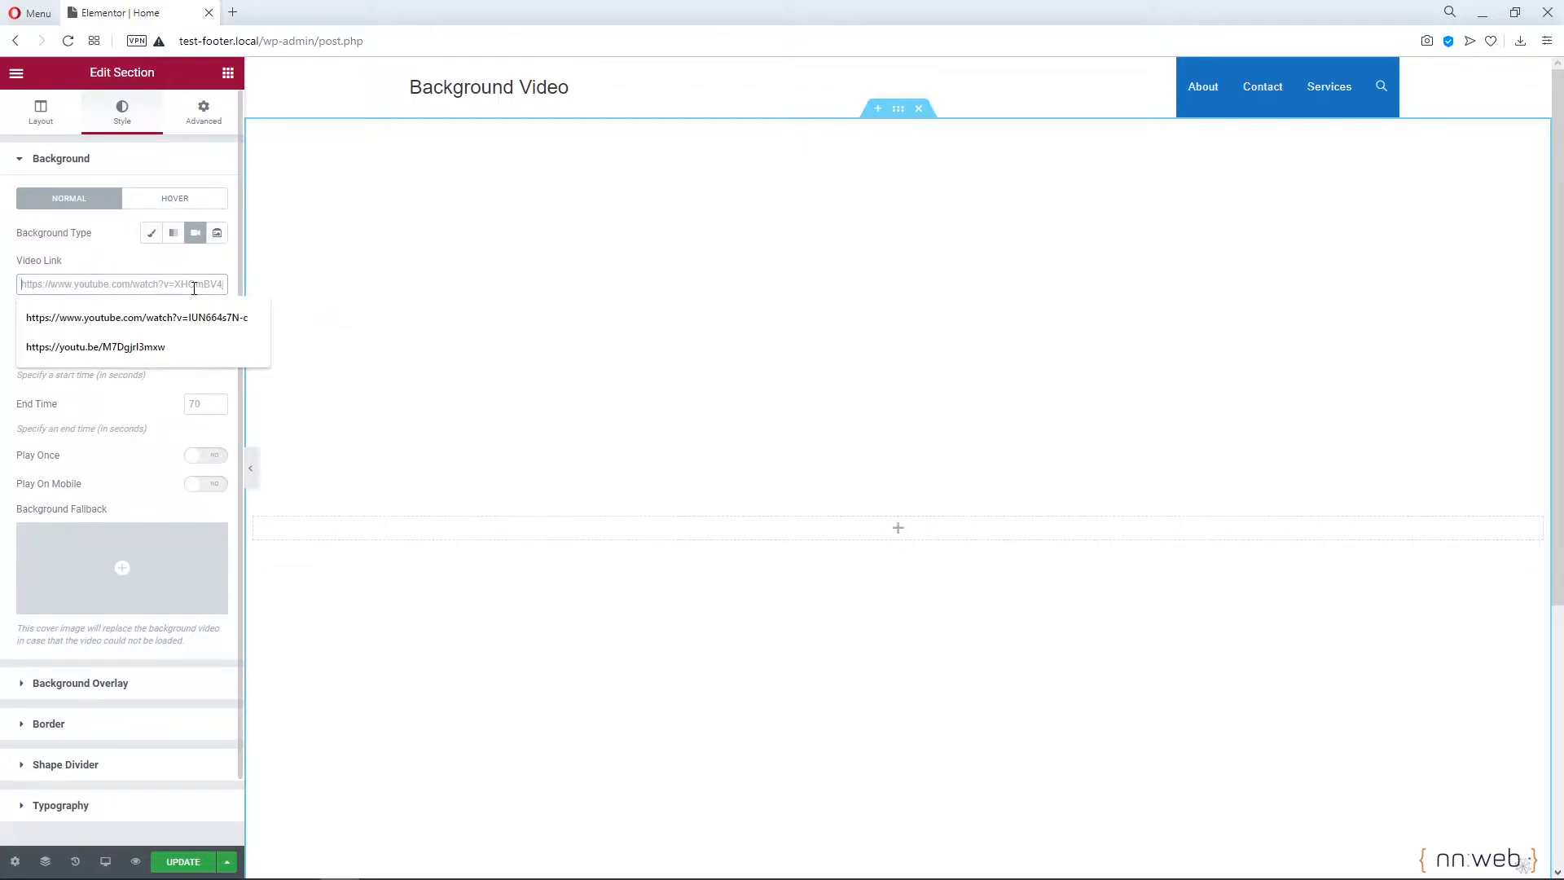
pyautogui.rightClick(194, 289)
pyautogui.click(231, 418)
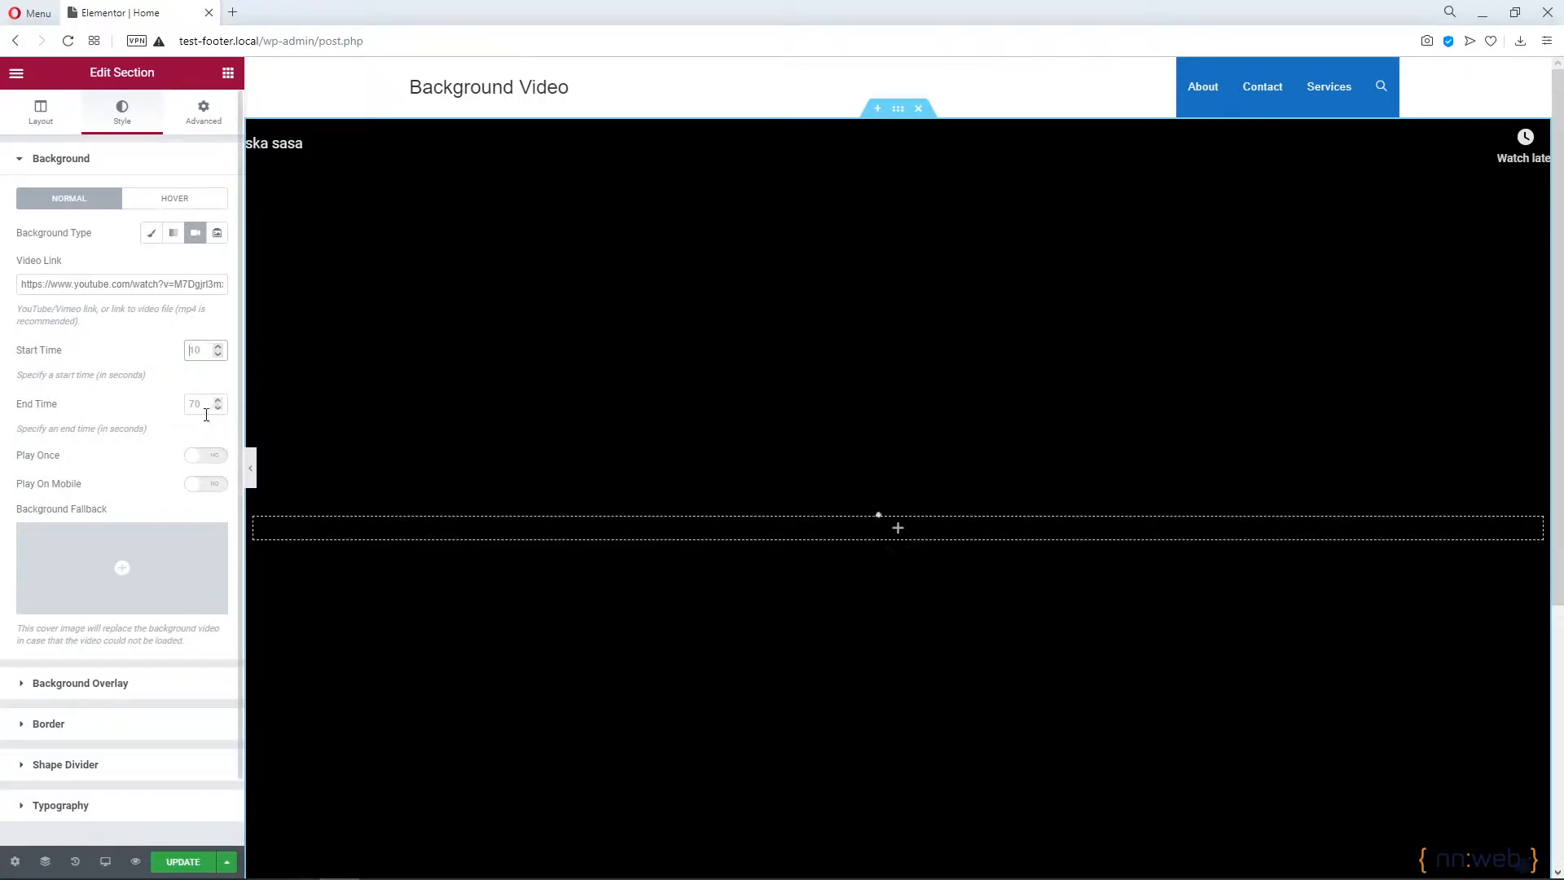
# Set the background video to start at 6 seconds and end at 24 seconds, and enable Play On Mobile
pyautogui.write('6')
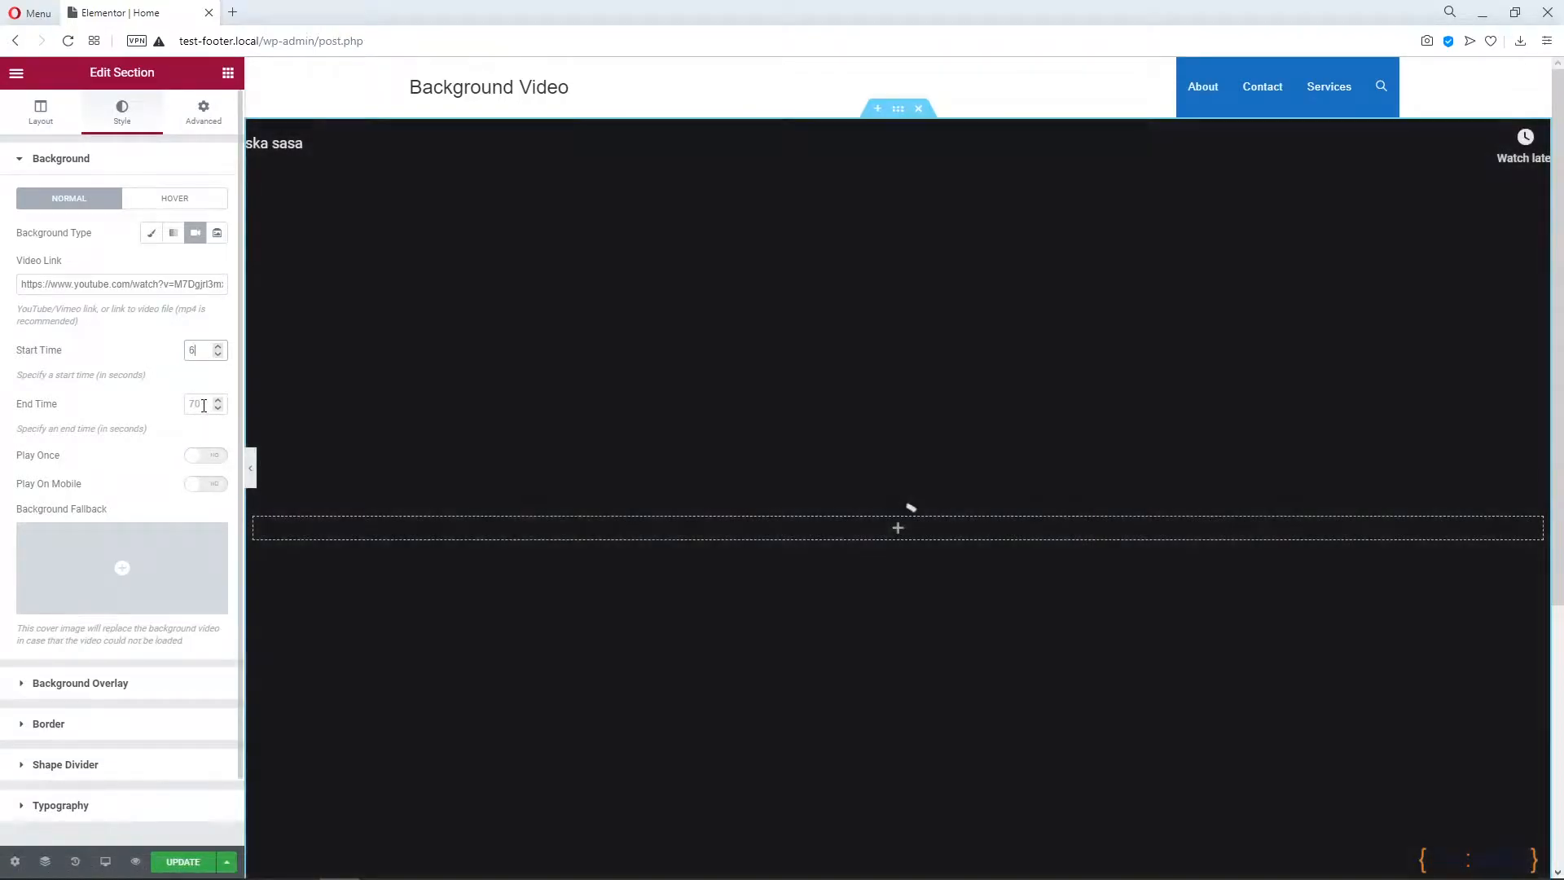
pyautogui.click(203, 405)
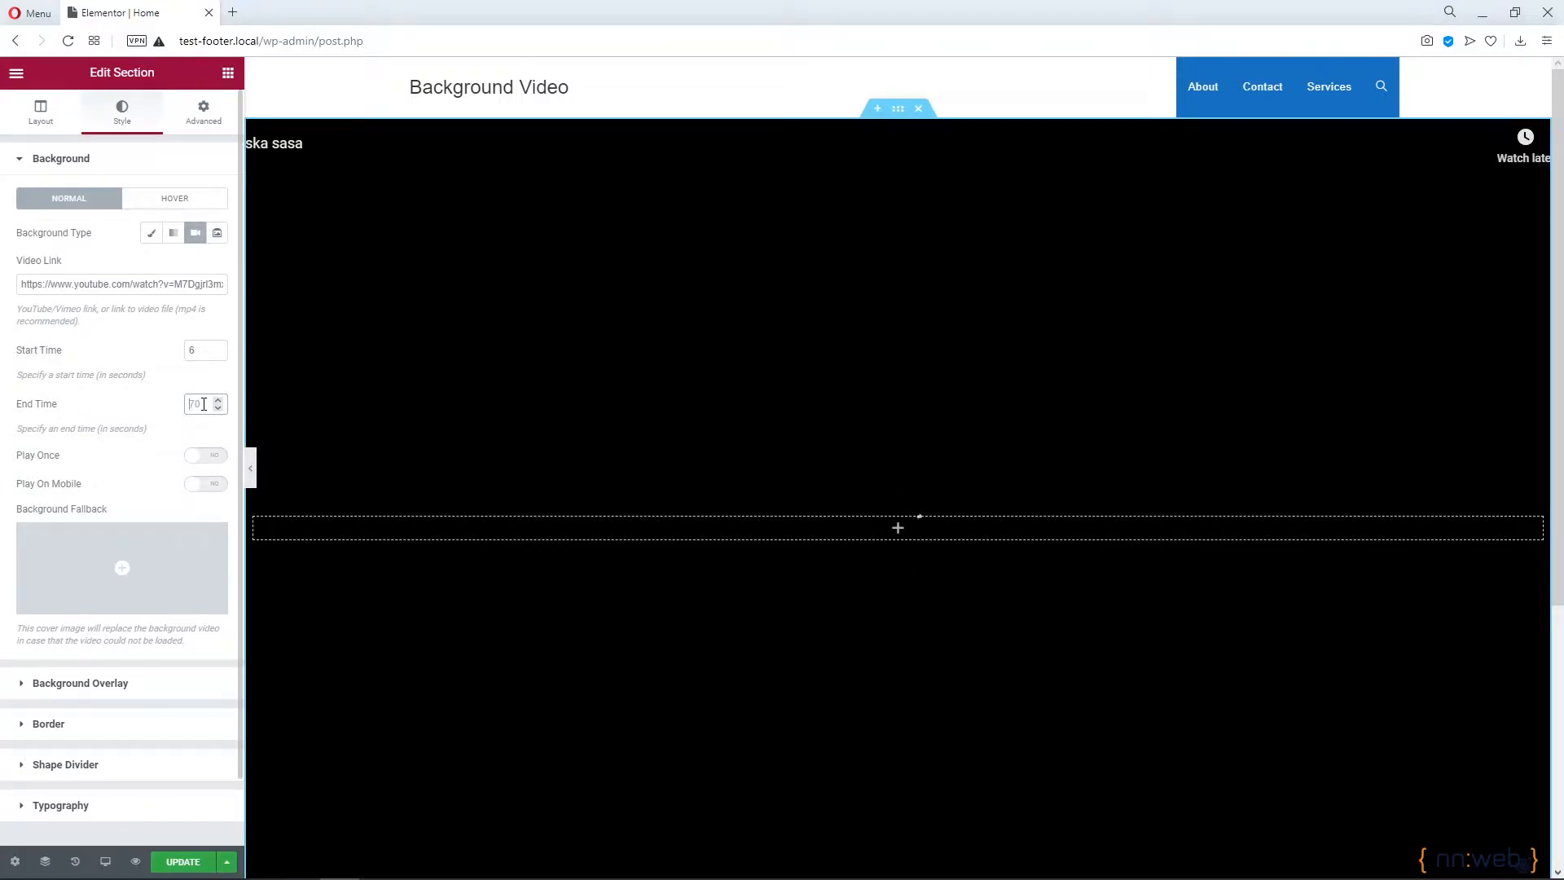
pyautogui.write('24')
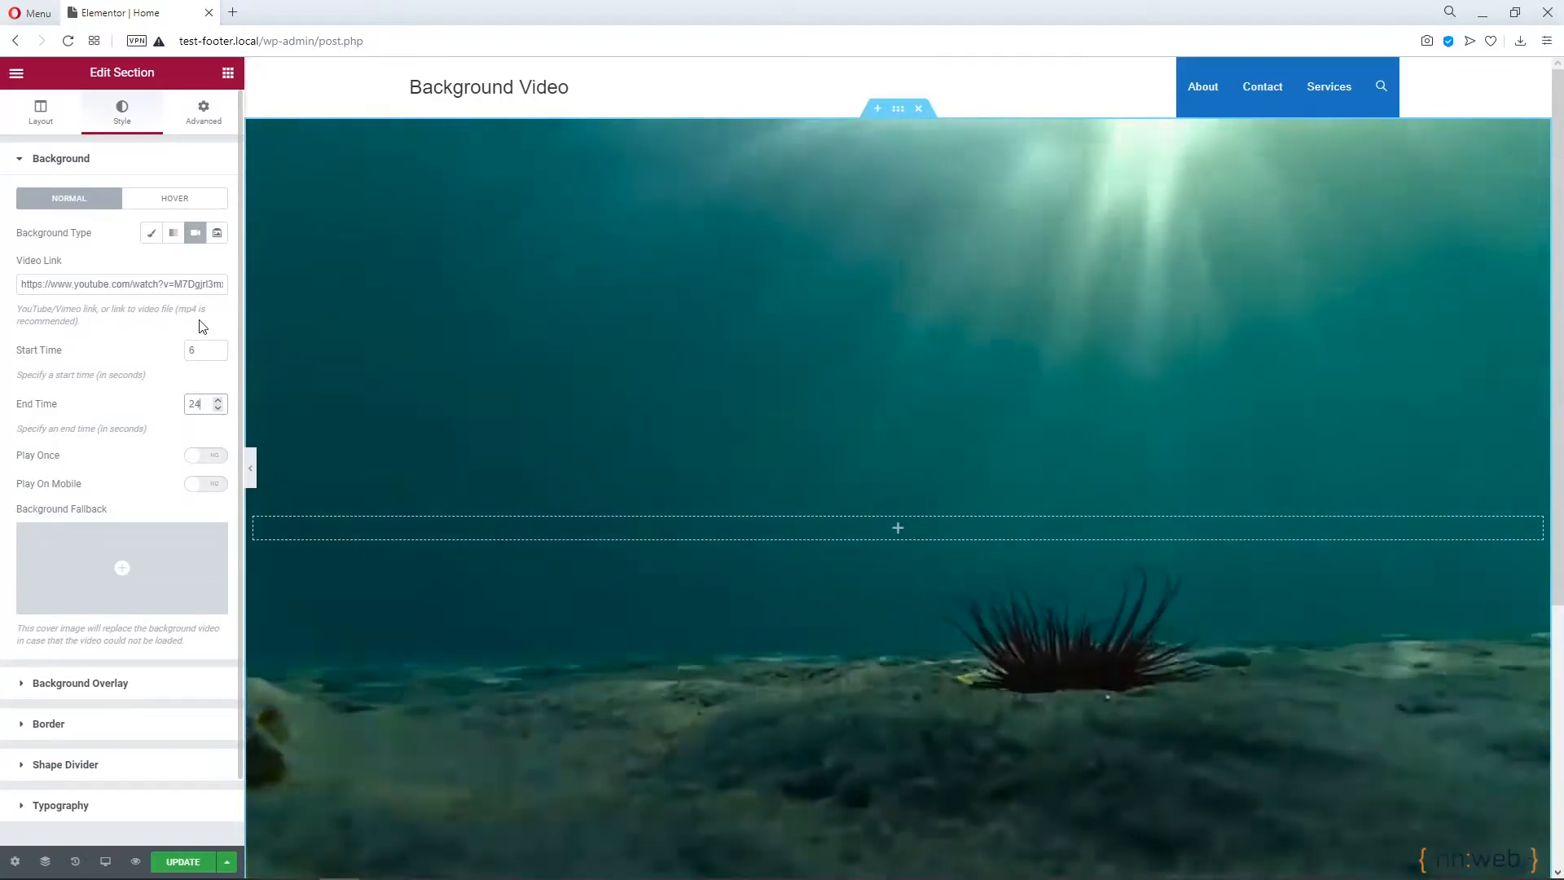
pyautogui.scroll(-3, 154, 424)
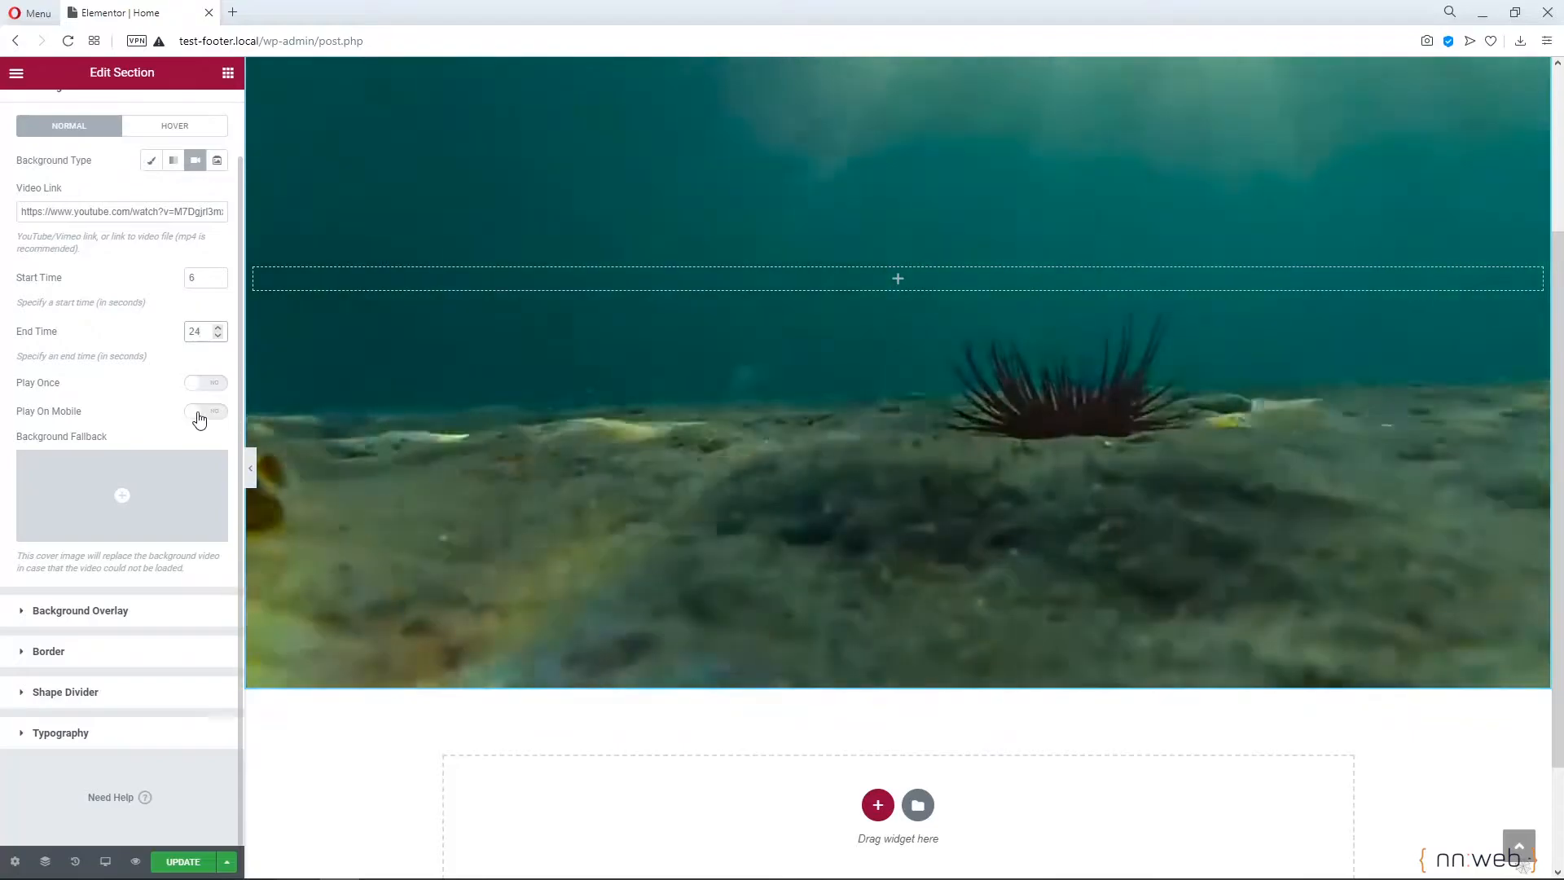
pyautogui.click(200, 417)
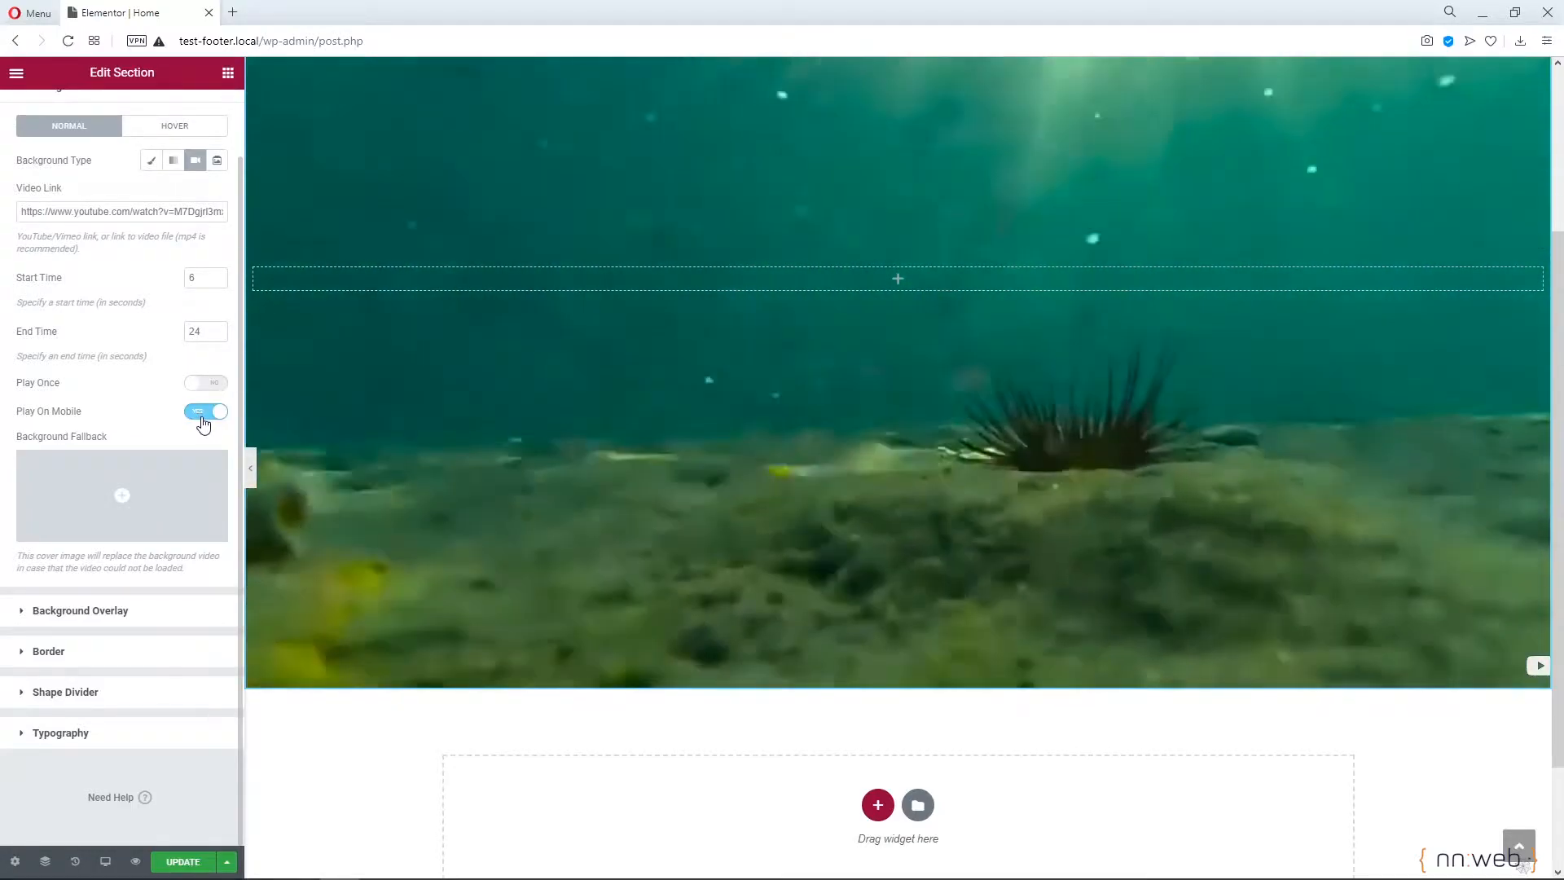
pyautogui.moveTo(142, 484)
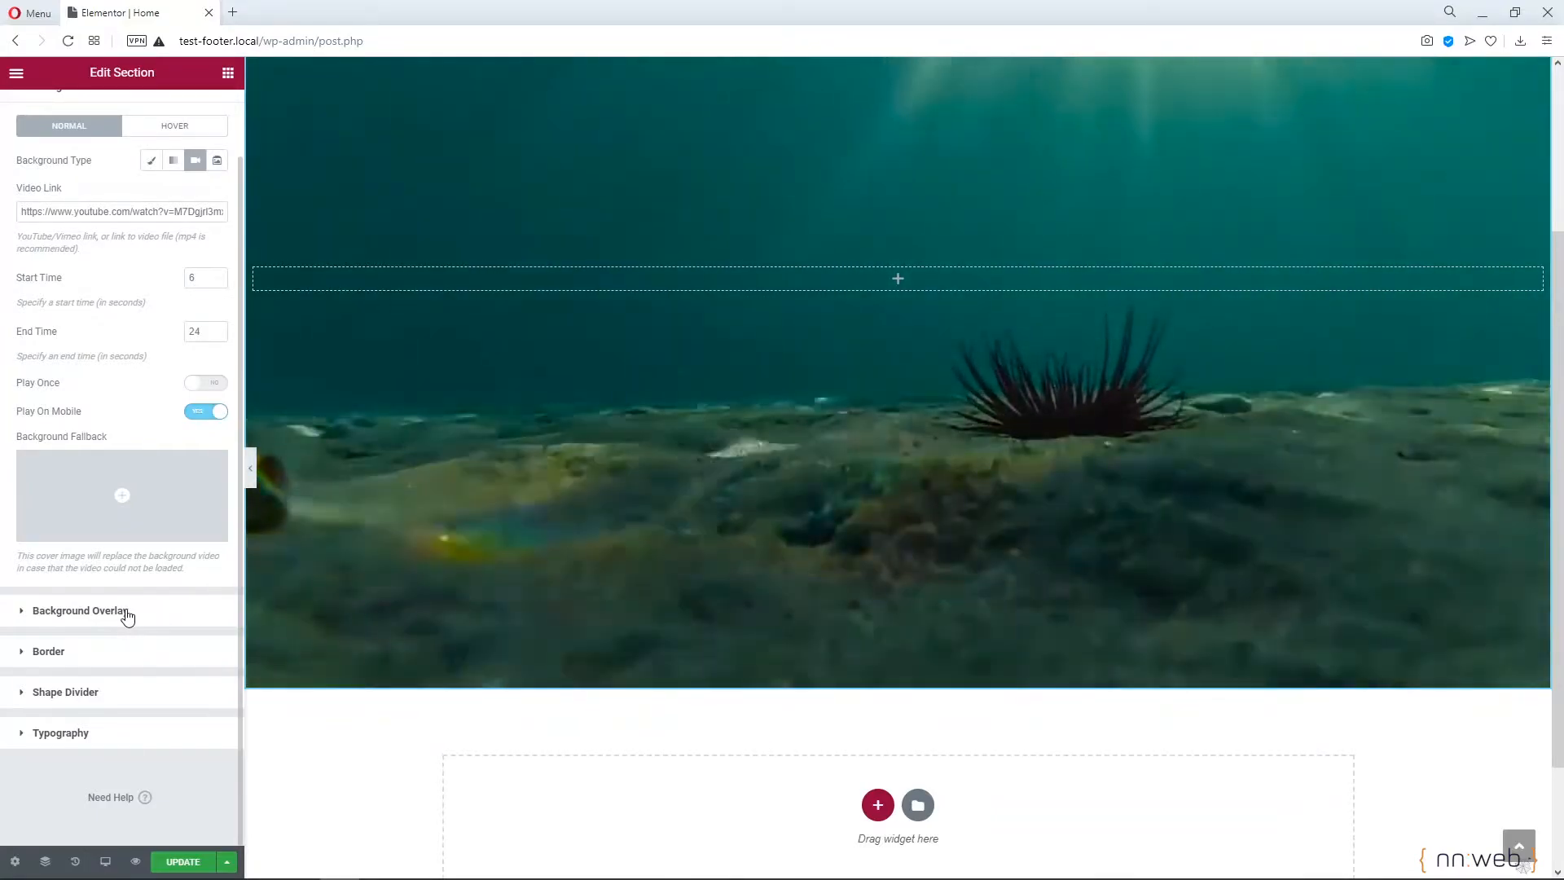
# Add a Heading widget to the video section's empty column
pyautogui.scroll(3, 150, 604)
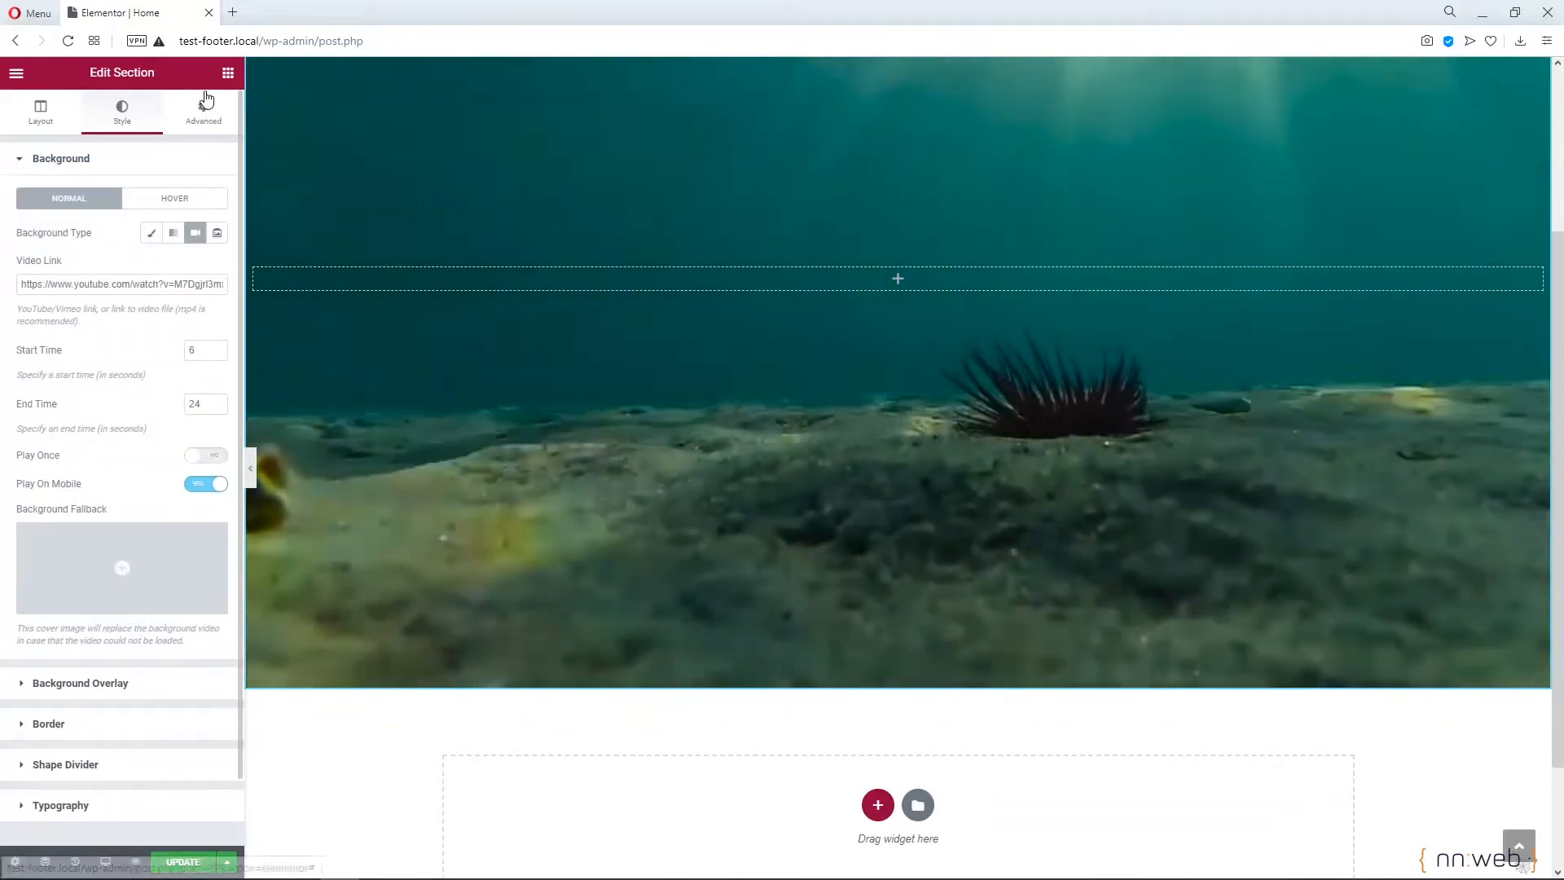
pyautogui.click(204, 110)
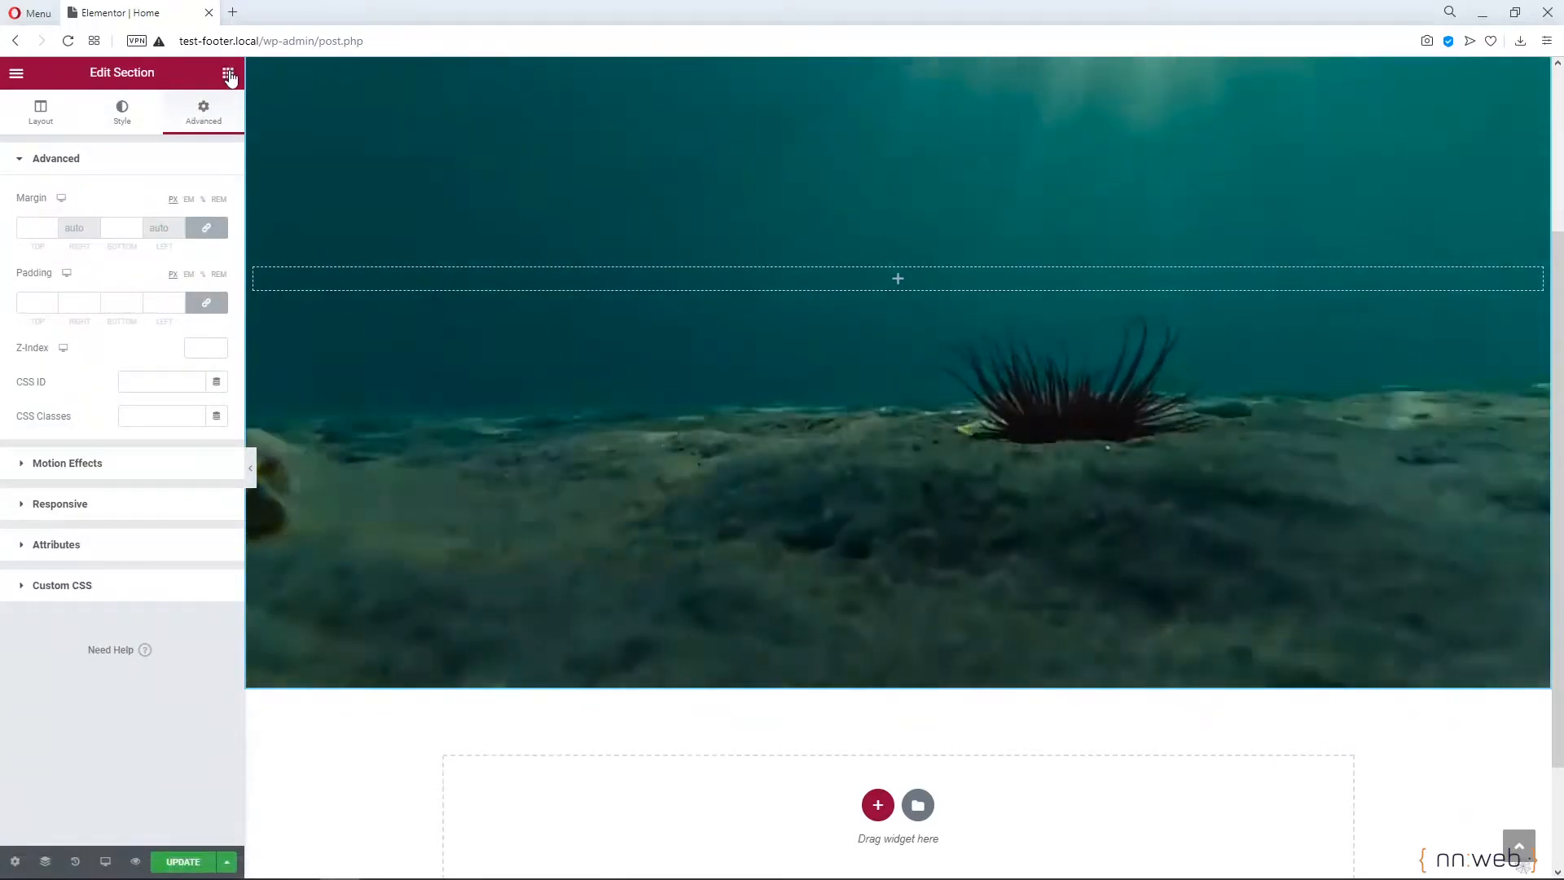
pyautogui.click(228, 73)
pyautogui.moveTo(168, 240); pyautogui.dragTo(537, 282)
# Copy the heading "Stay on track. Learn and make it happen!" from the example page open in the Brave browser
pyautogui.moveTo(173, 221); pyautogui.dragTo(3, 228)
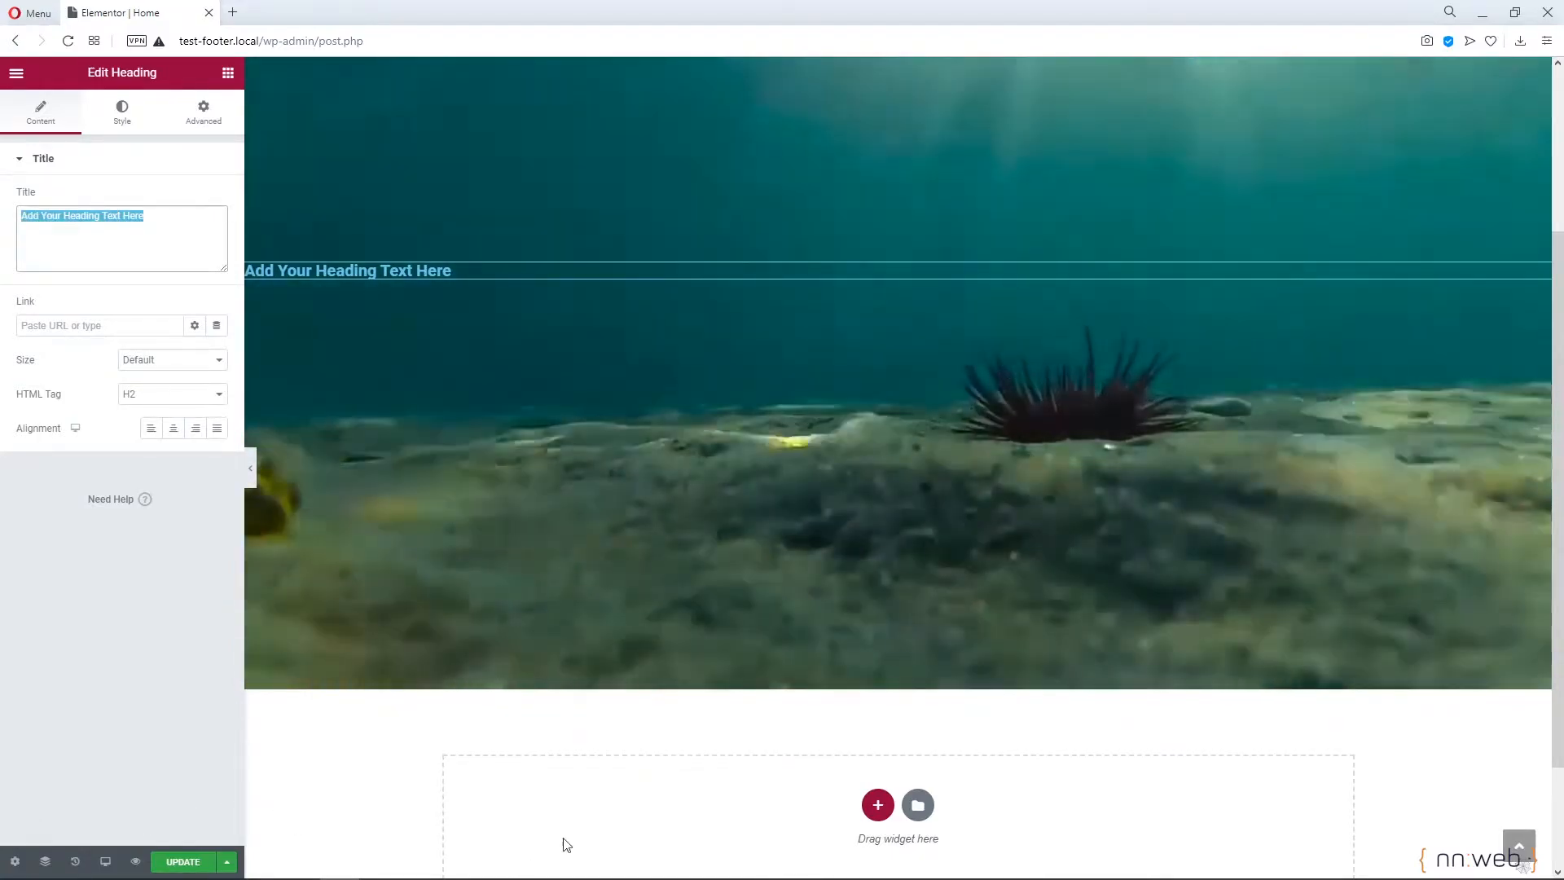
pyautogui.moveTo(587, 877)
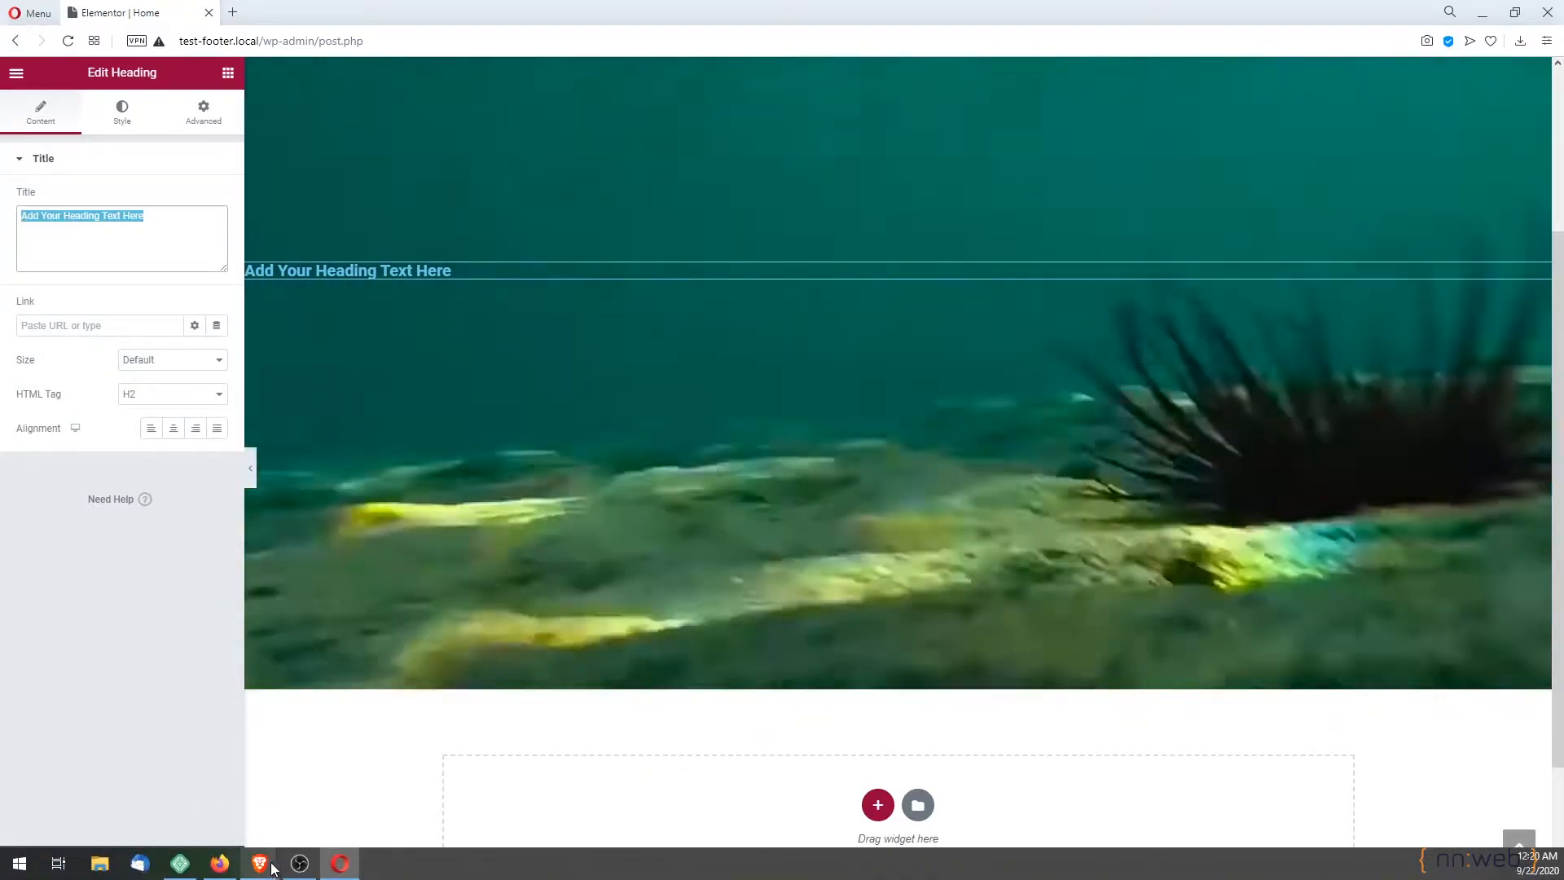
pyautogui.moveTo(260, 864)
pyautogui.click(321, 815)
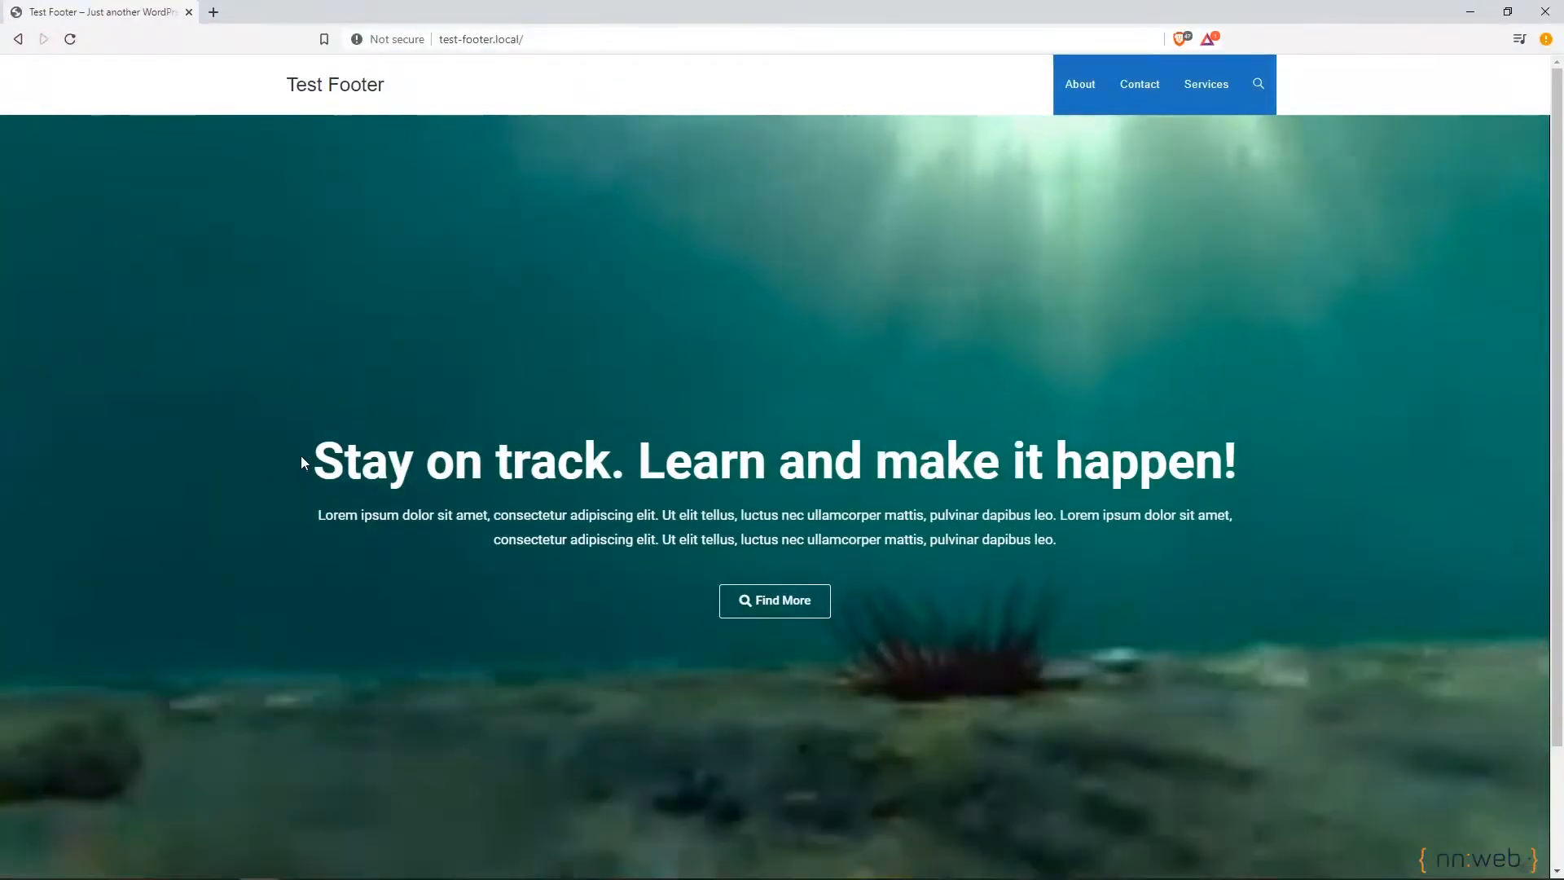
pyautogui.moveTo(303, 456); pyautogui.dragTo(1240, 446)
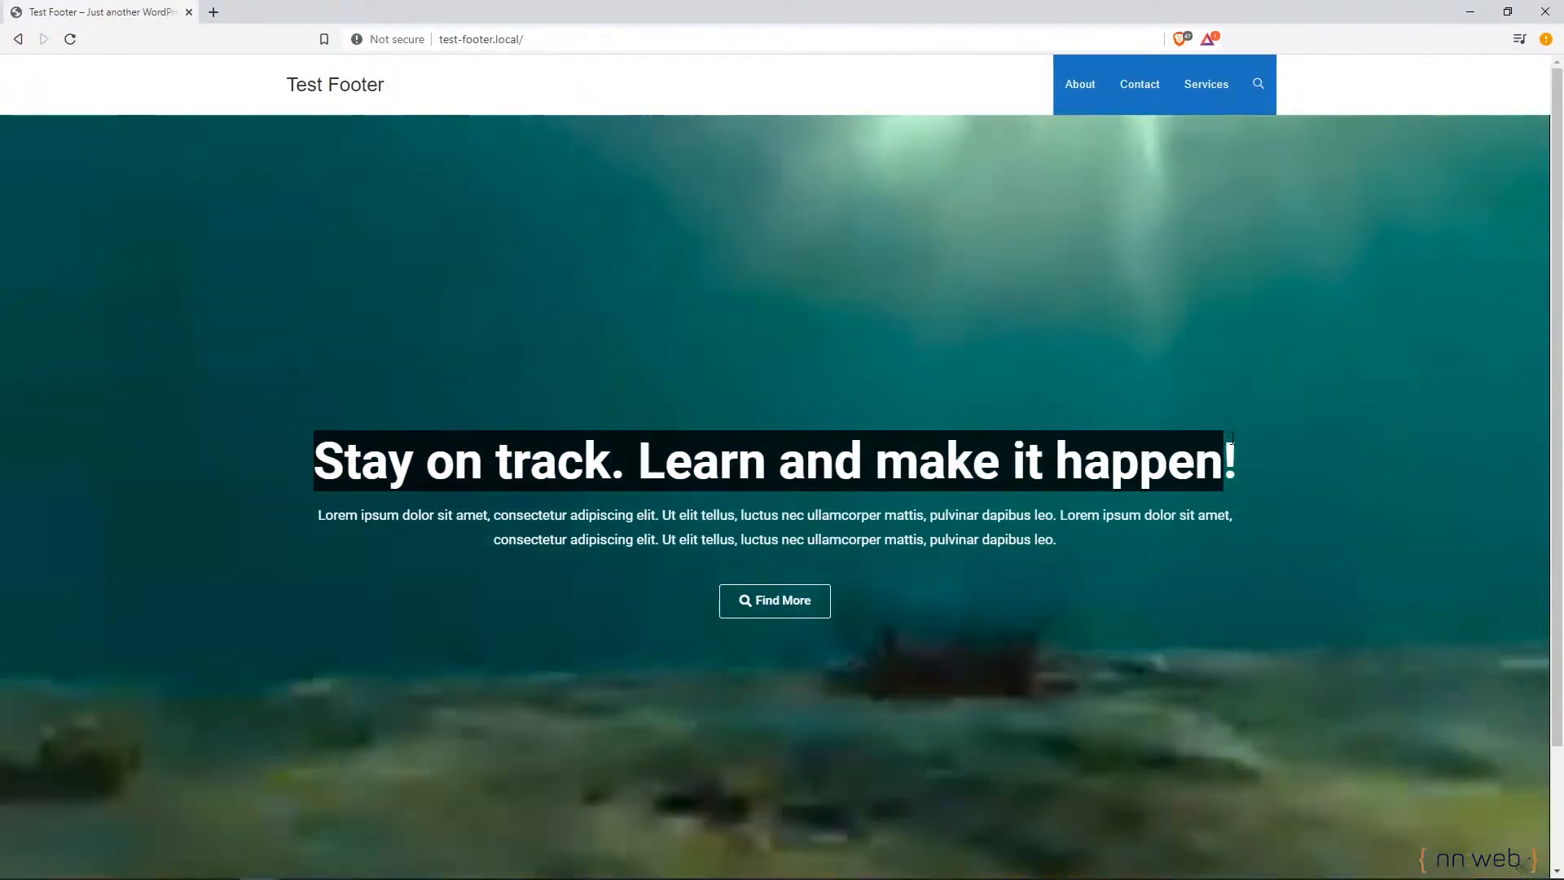
pyautogui.rightClick(1196, 446)
pyautogui.click(1262, 399)
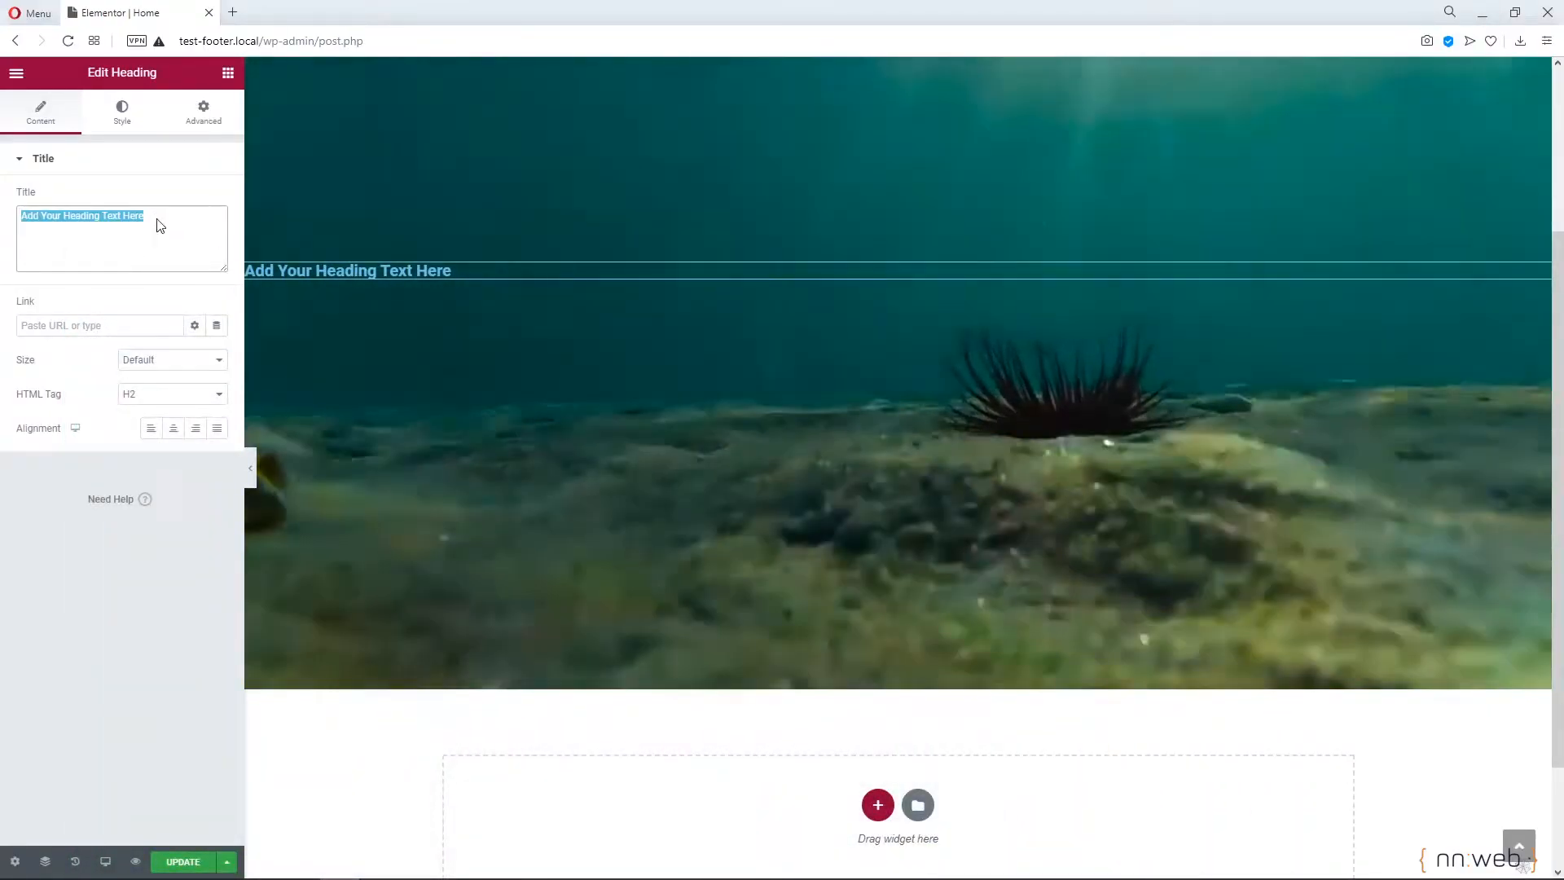
# Back in the Elementor editor in Opera, replace the heading's placeholder title with the copied text and center it
pyautogui.rightClick(158, 225)
pyautogui.click(216, 300)
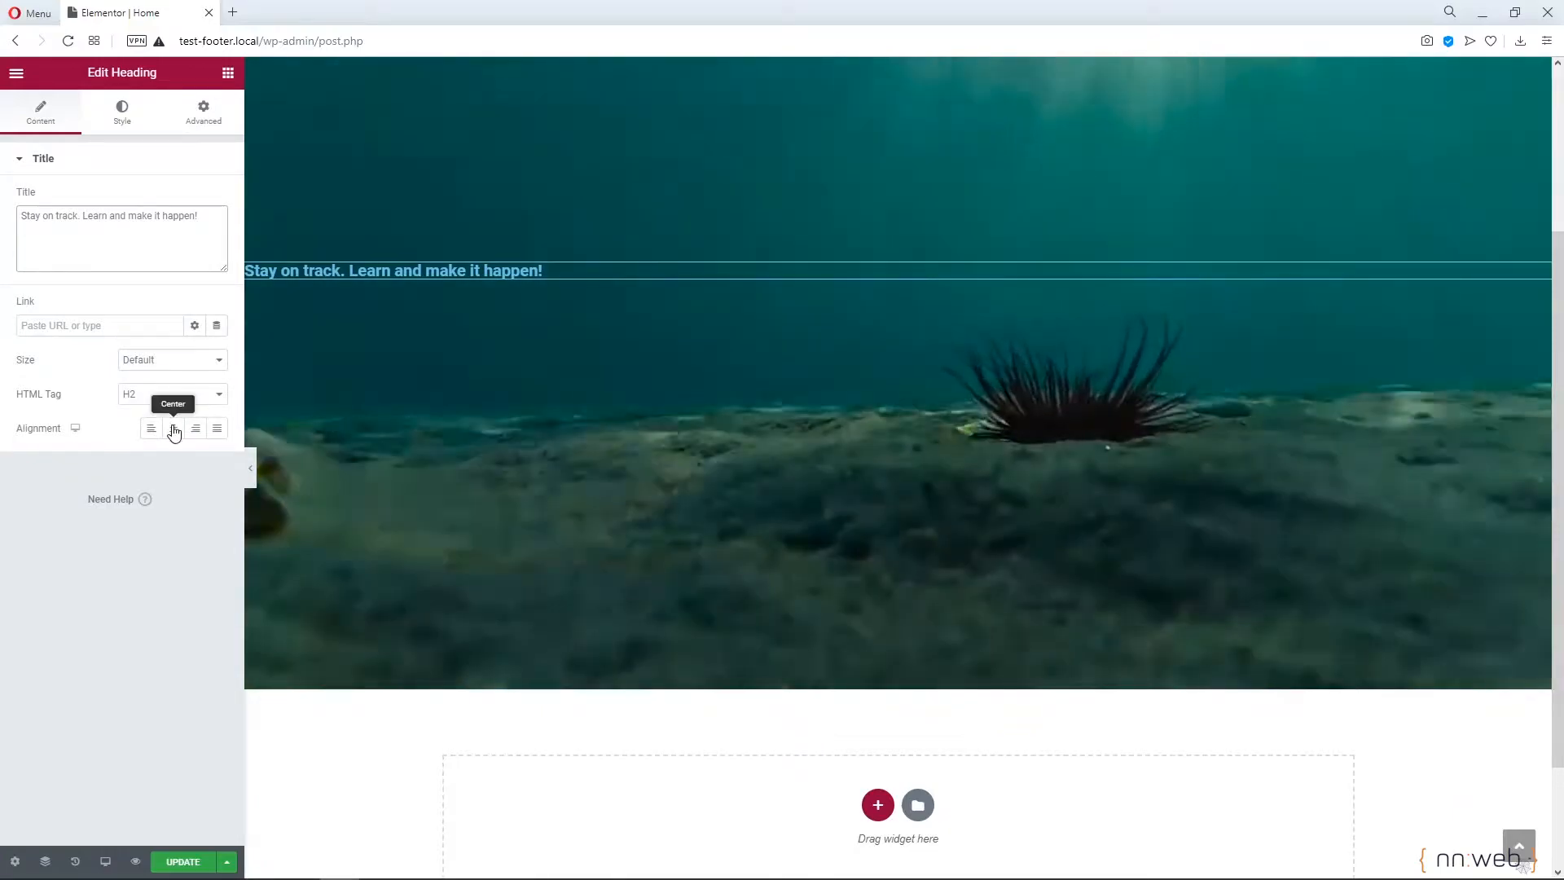
pyautogui.click(173, 429)
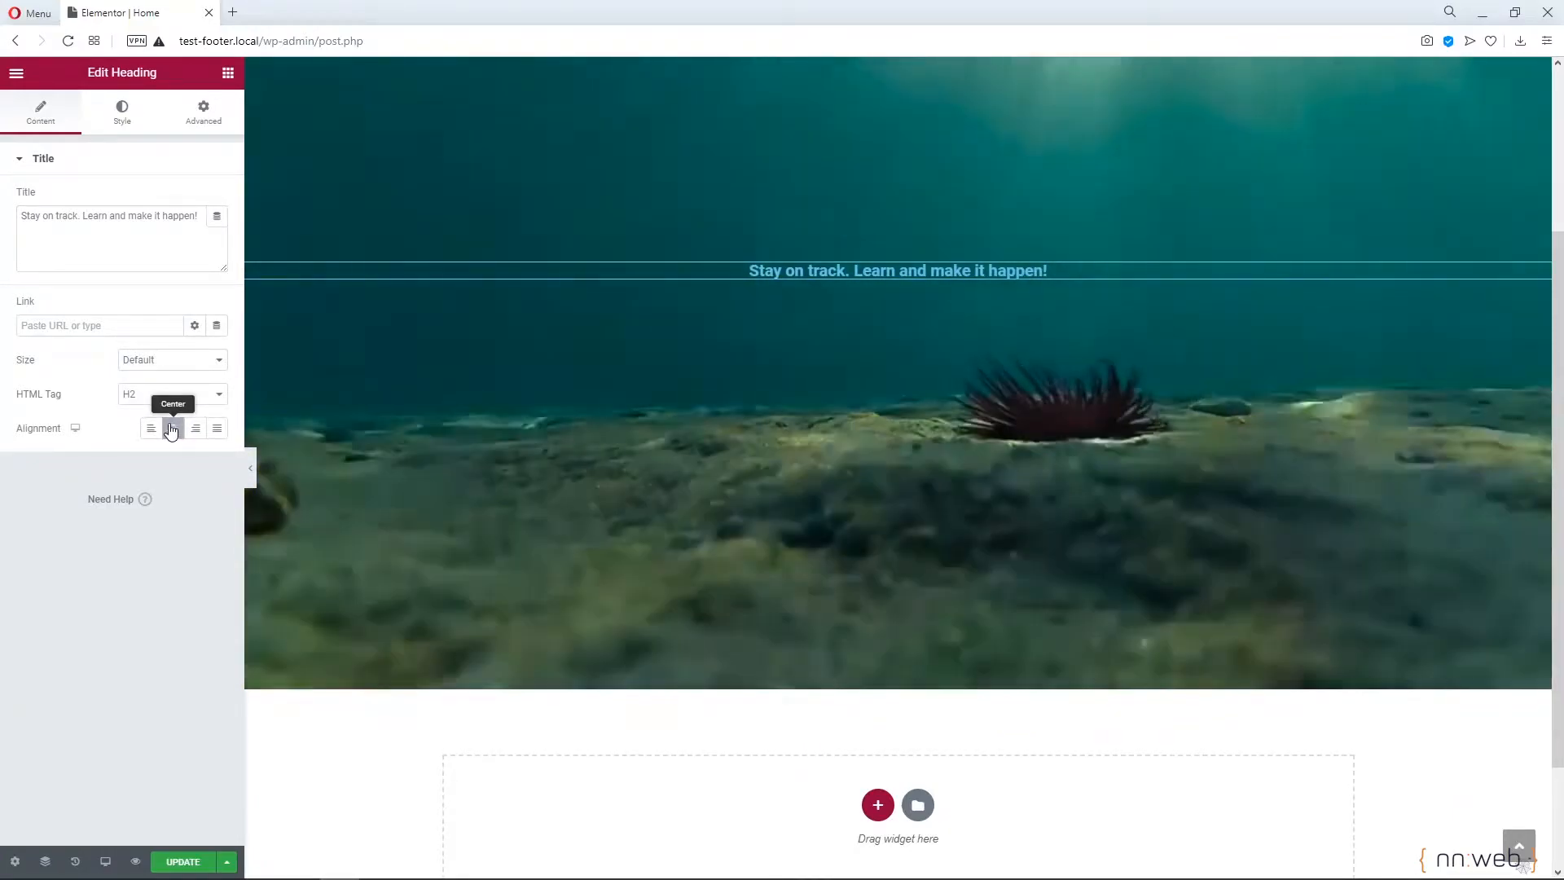
# Style the heading with white (#FFFFFF) text and a font size of 60 px
pyautogui.click(140, 112)
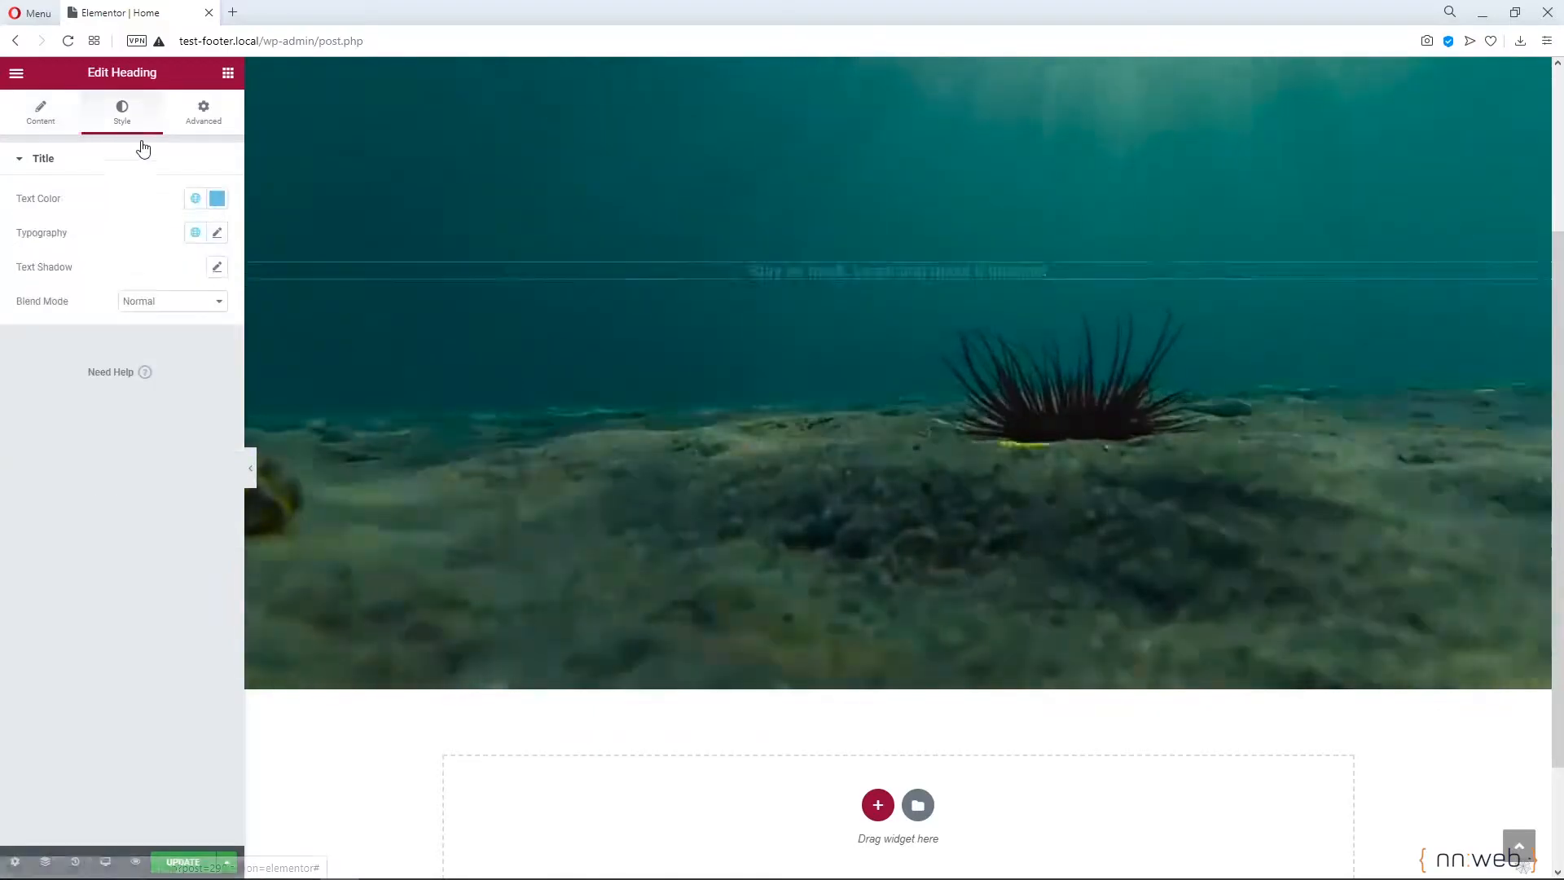
pyautogui.click(217, 198)
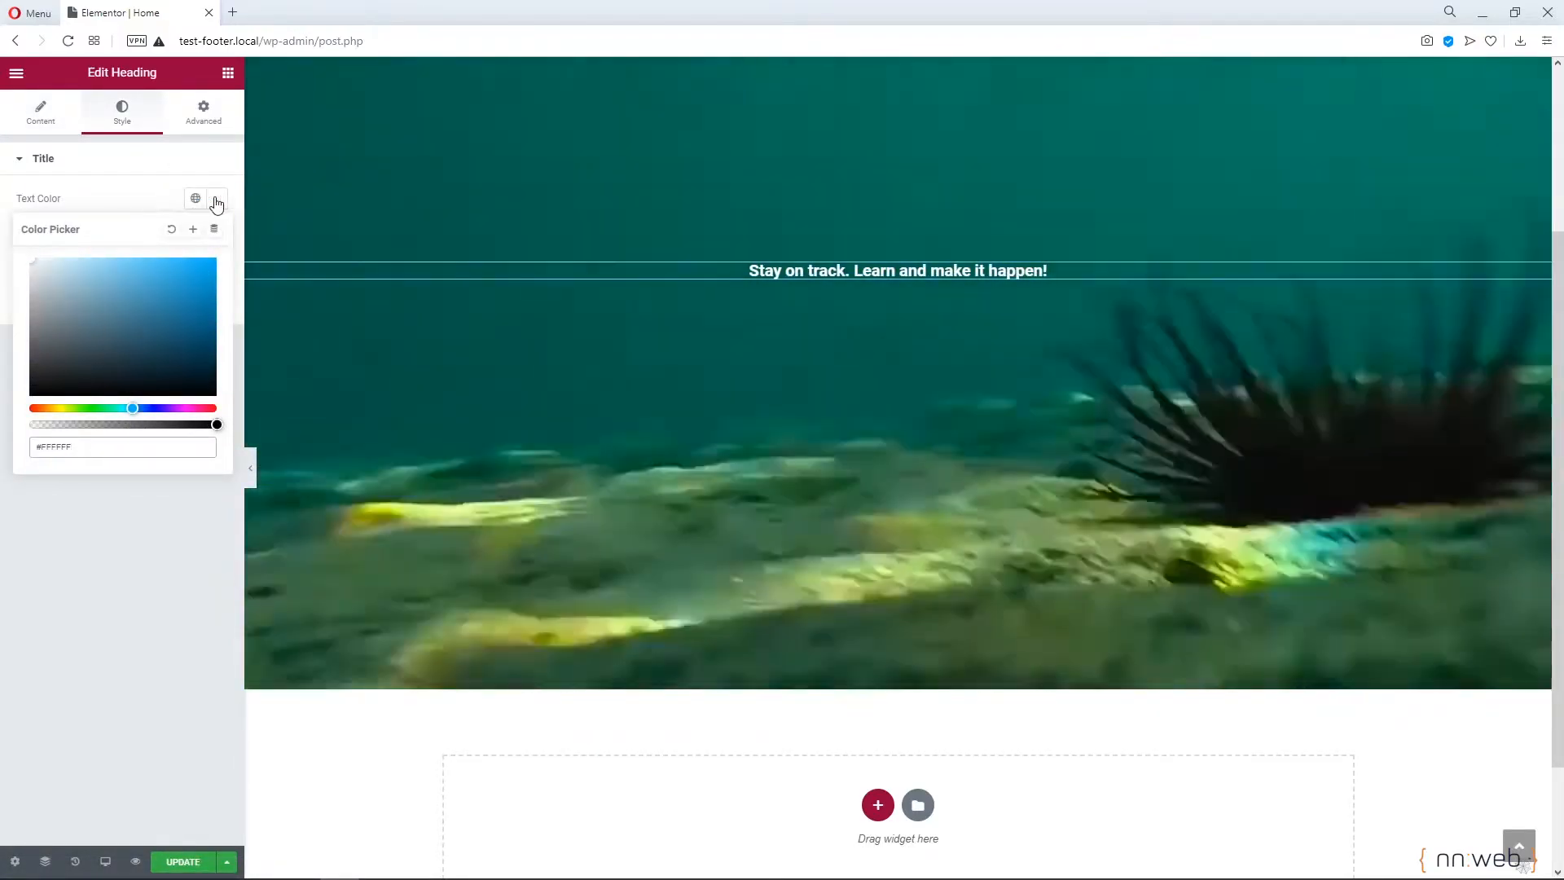
pyautogui.click(216, 199)
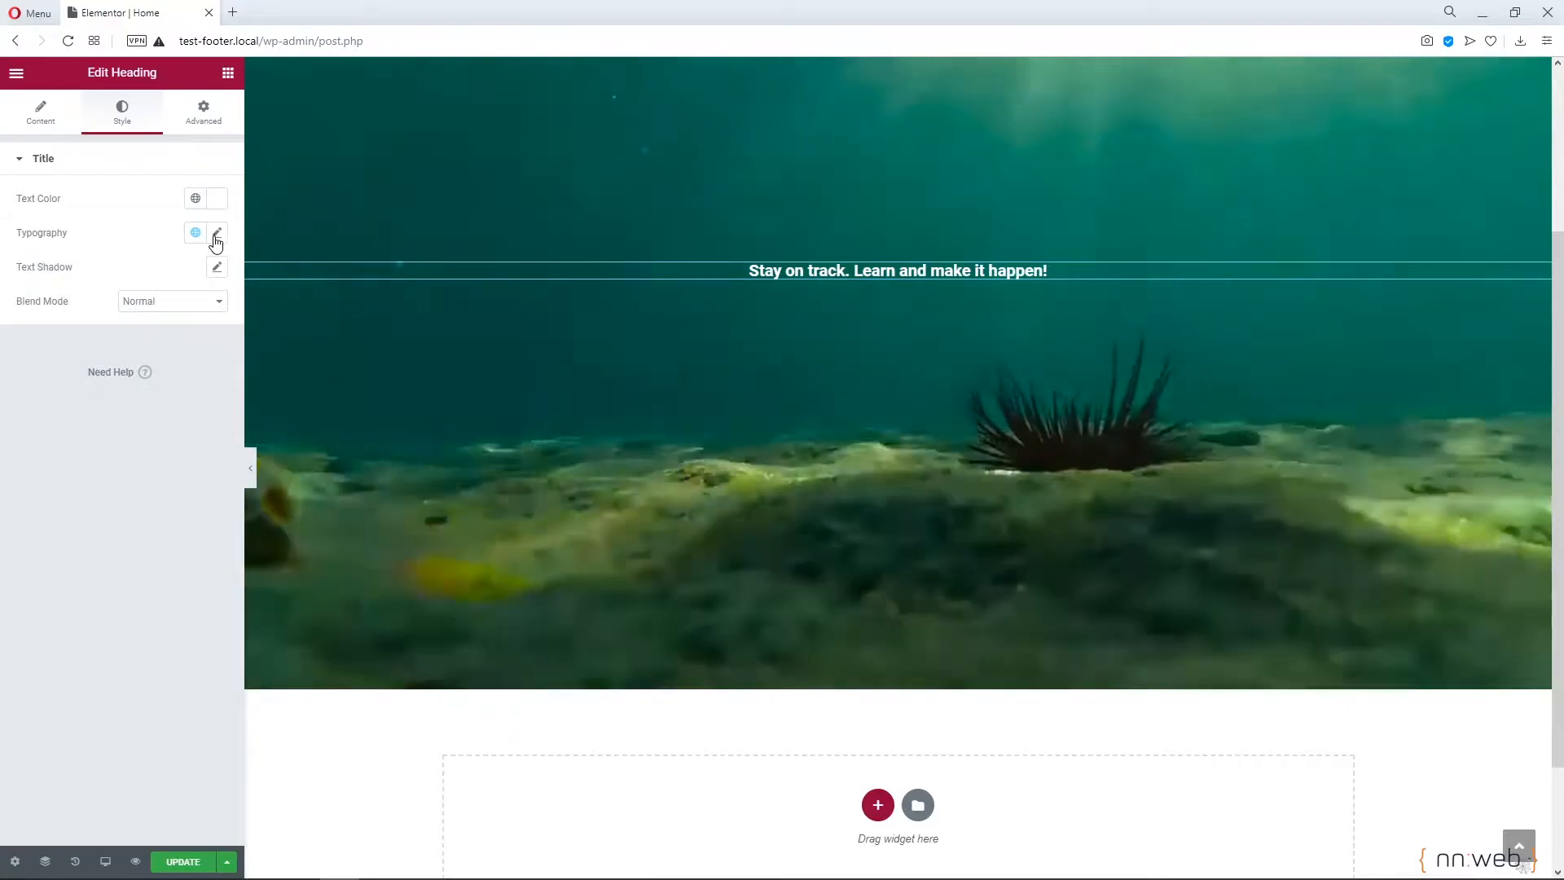
pyautogui.click(217, 235)
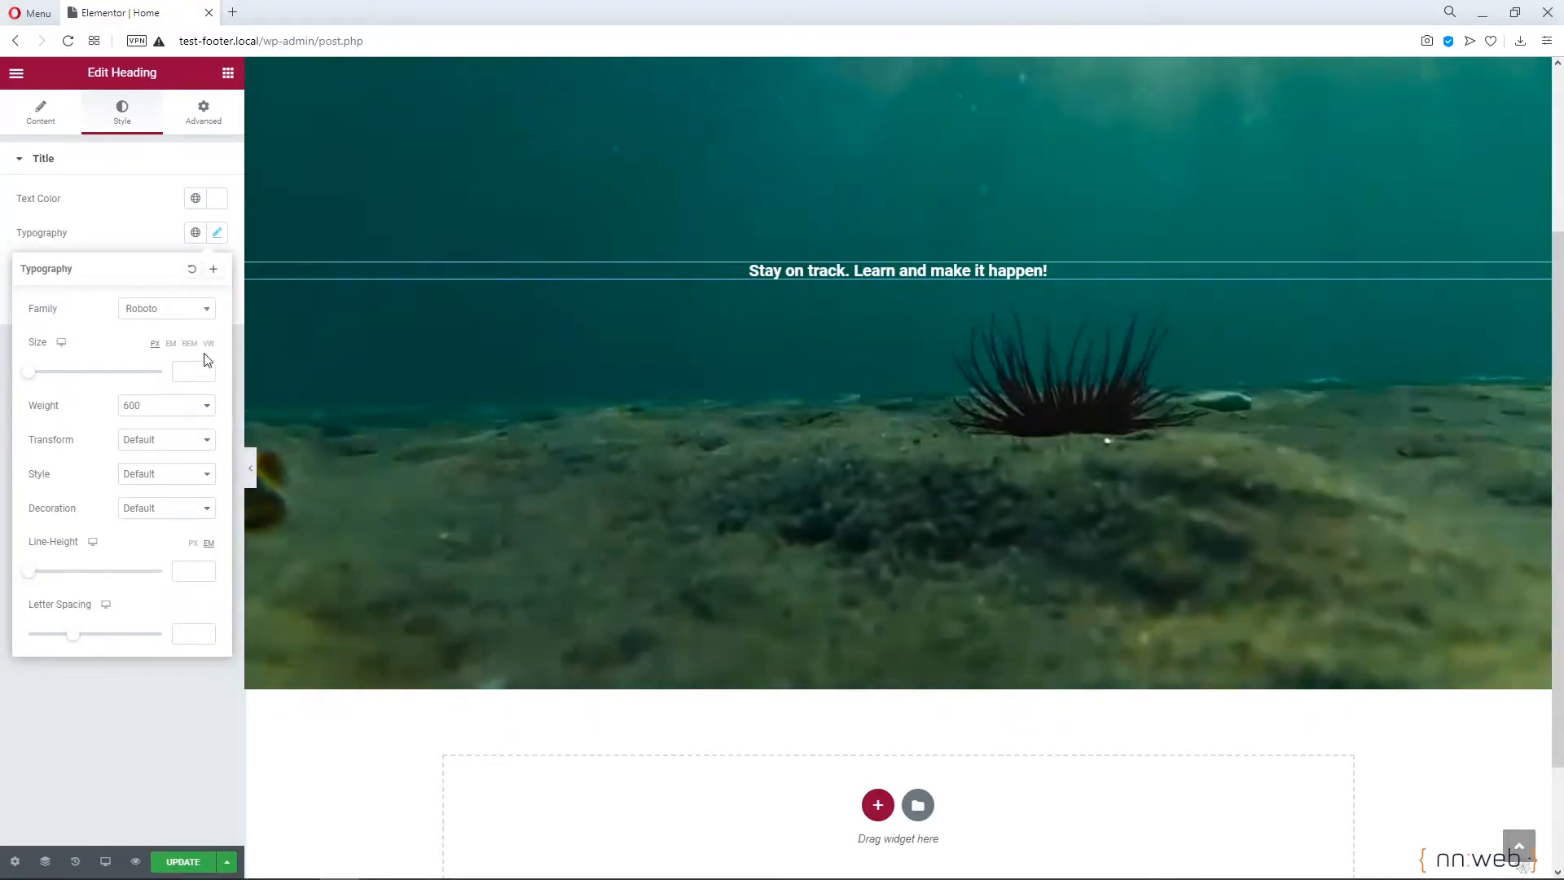
pyautogui.write('60')
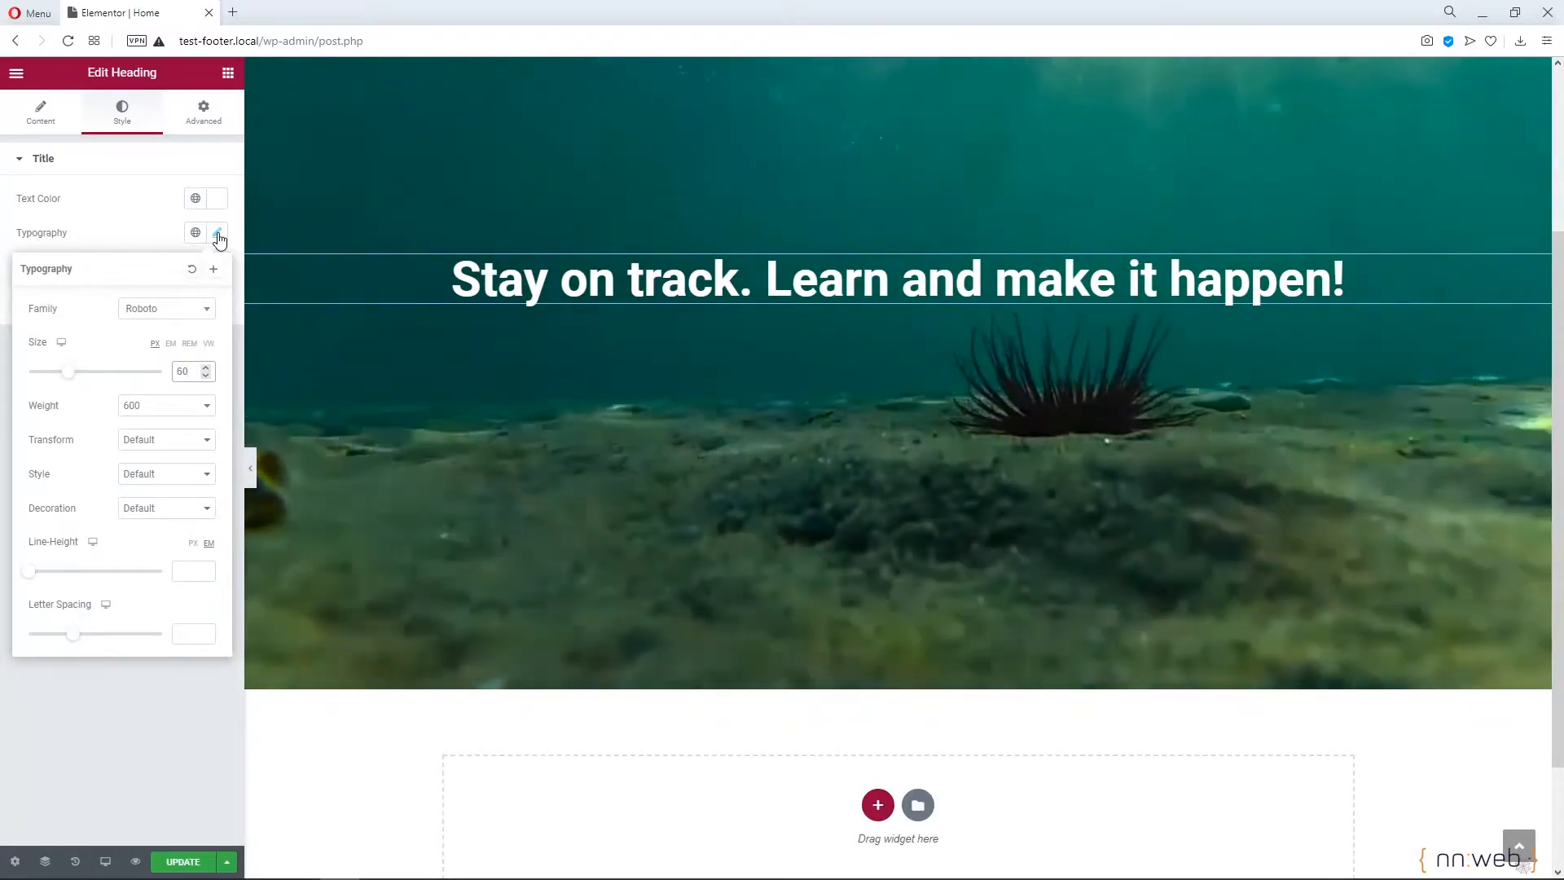
pyautogui.click(217, 235)
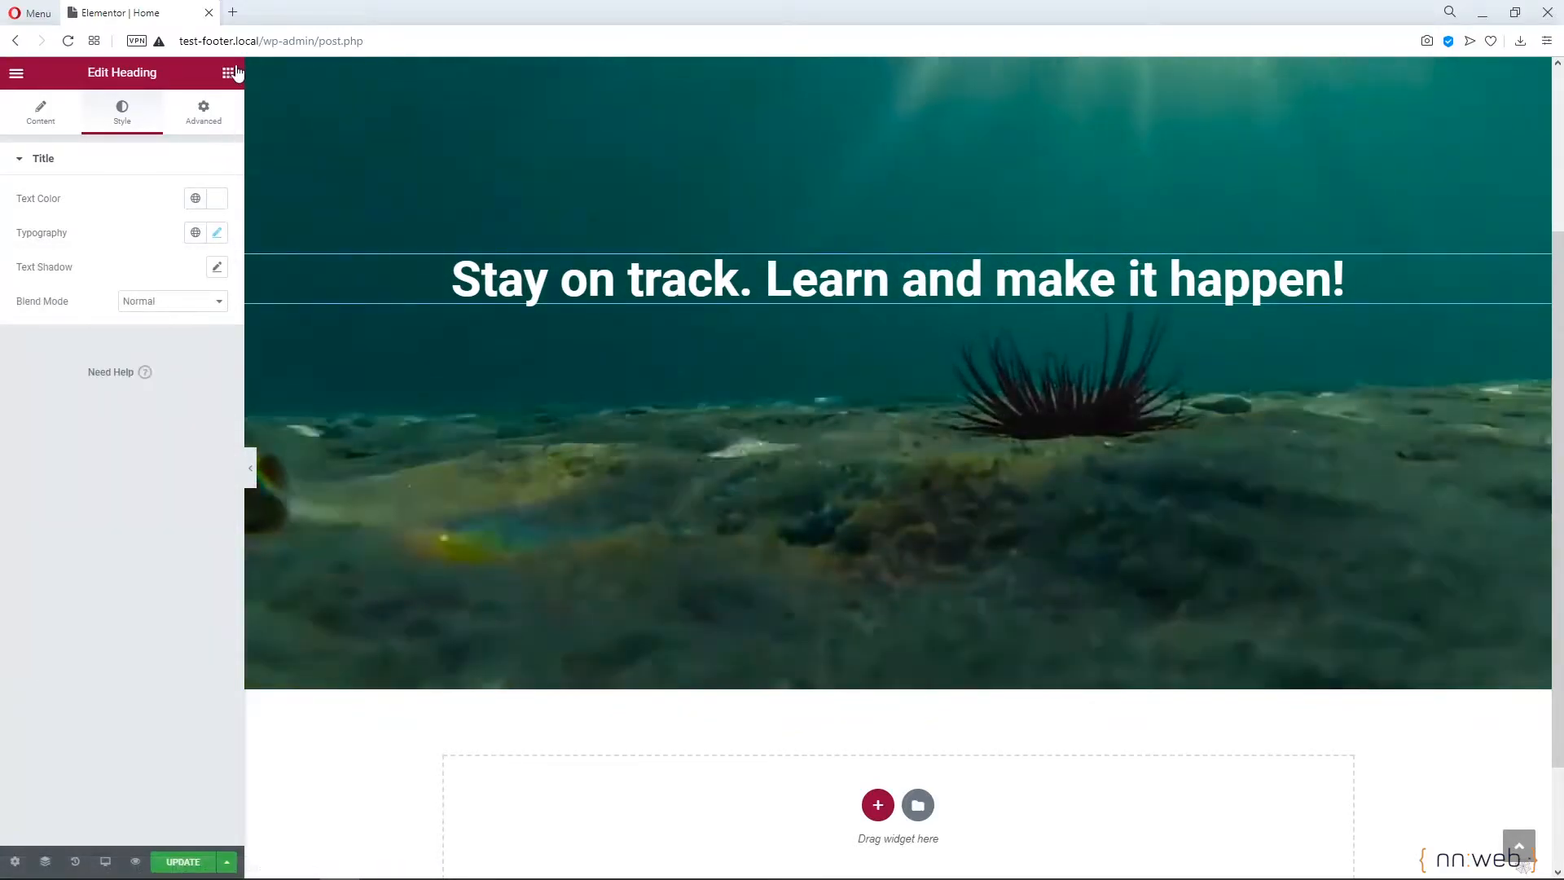
# Add a Text Editor widget below the heading and fill it with the default Lorem ipsum paragraph repeated twice
pyautogui.click(229, 73)
pyautogui.moveTo(181, 305); pyautogui.dragTo(659, 320)
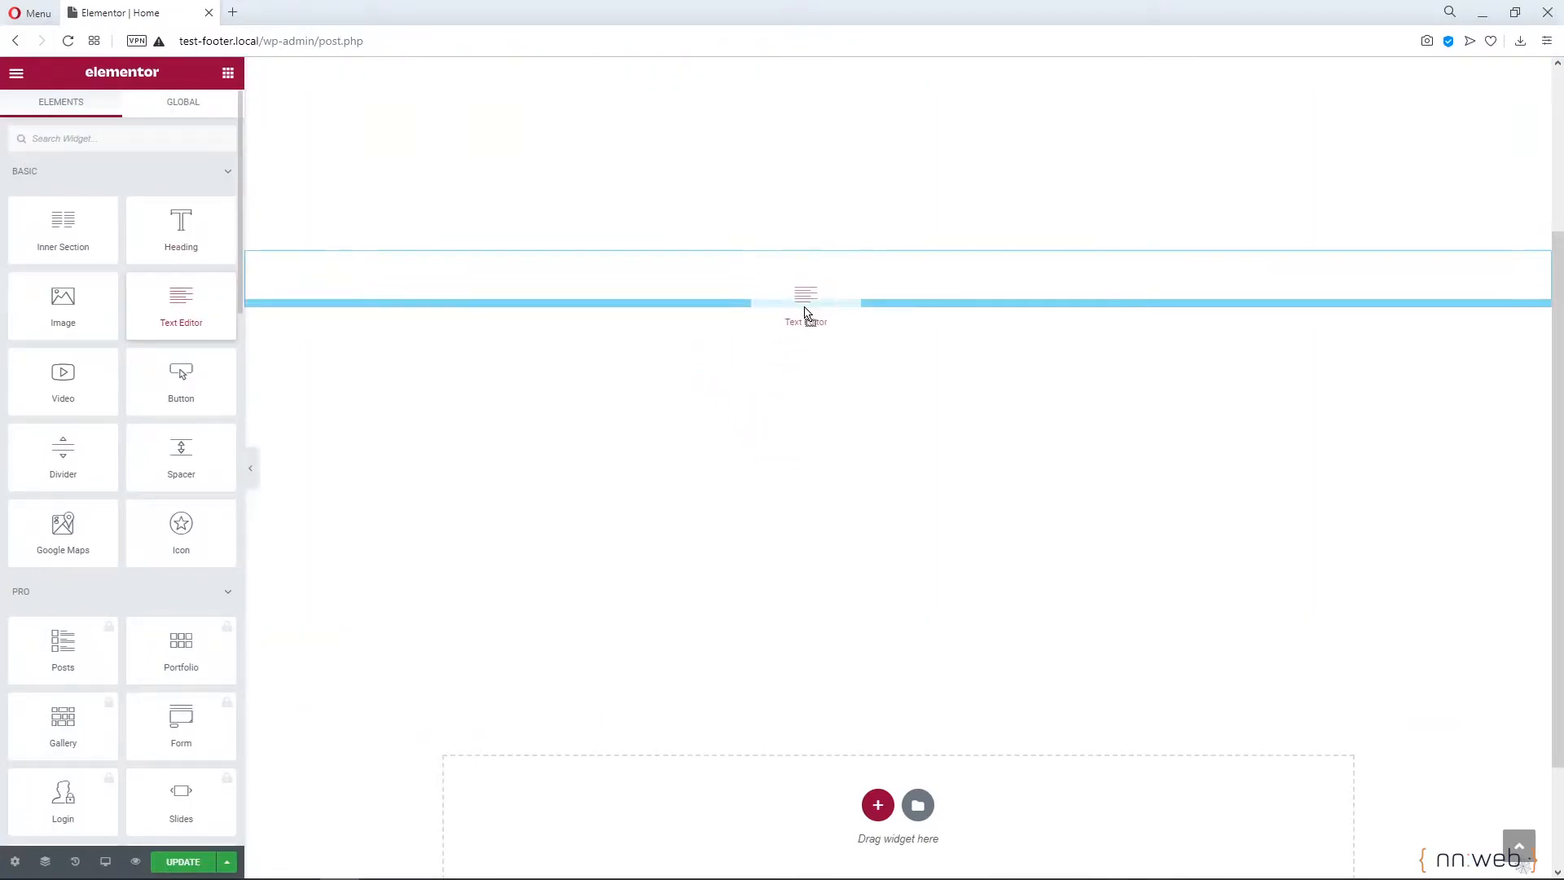
pyautogui.moveTo(803, 305); pyautogui.dragTo(803, 302)
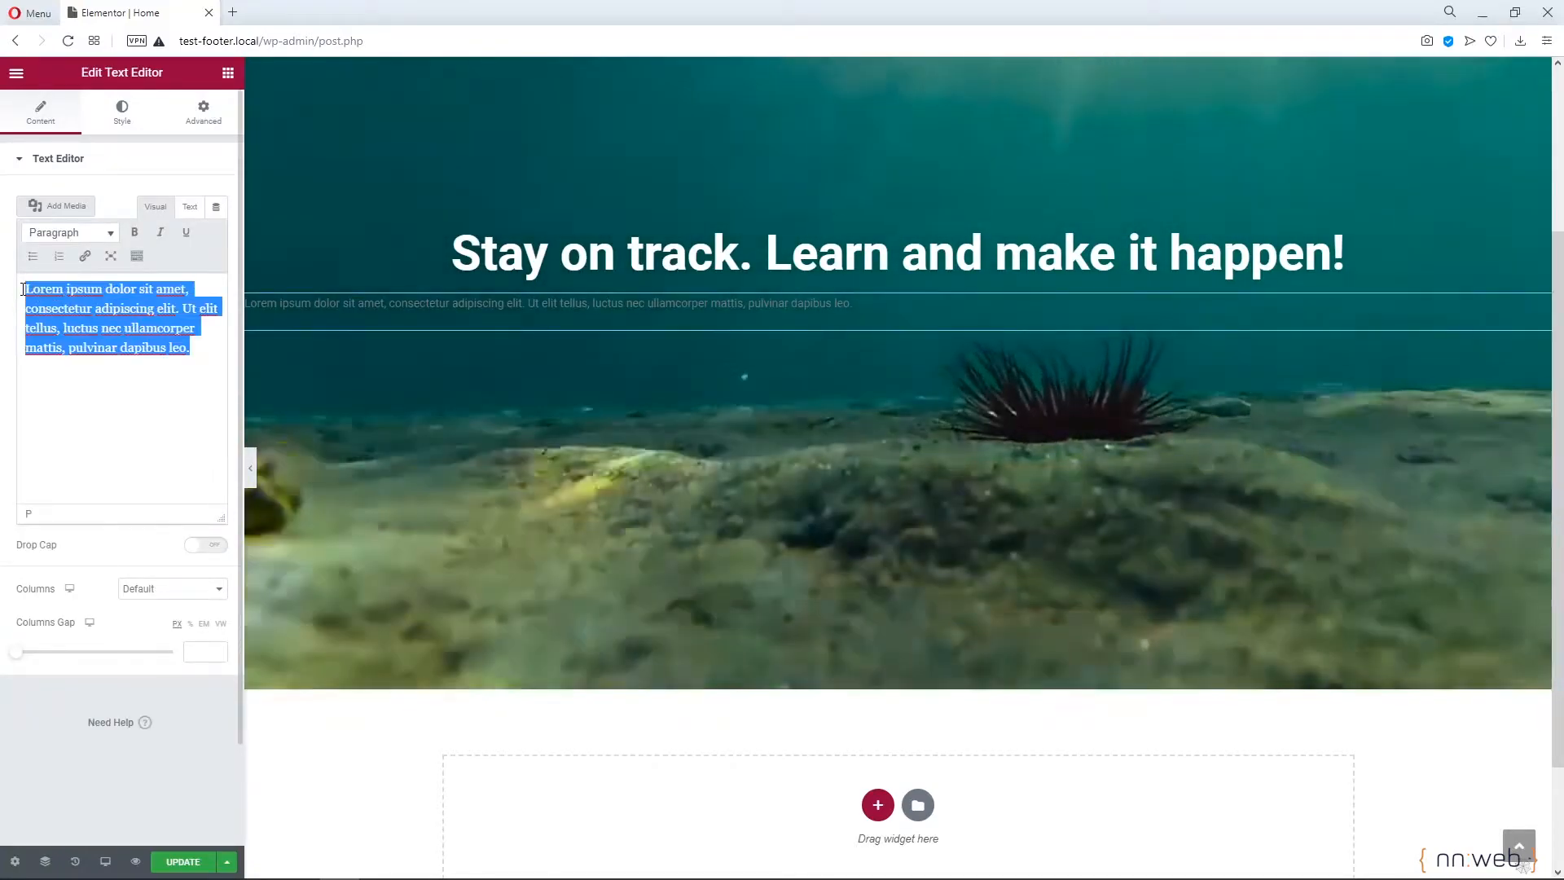
pyautogui.press('BackSpace')
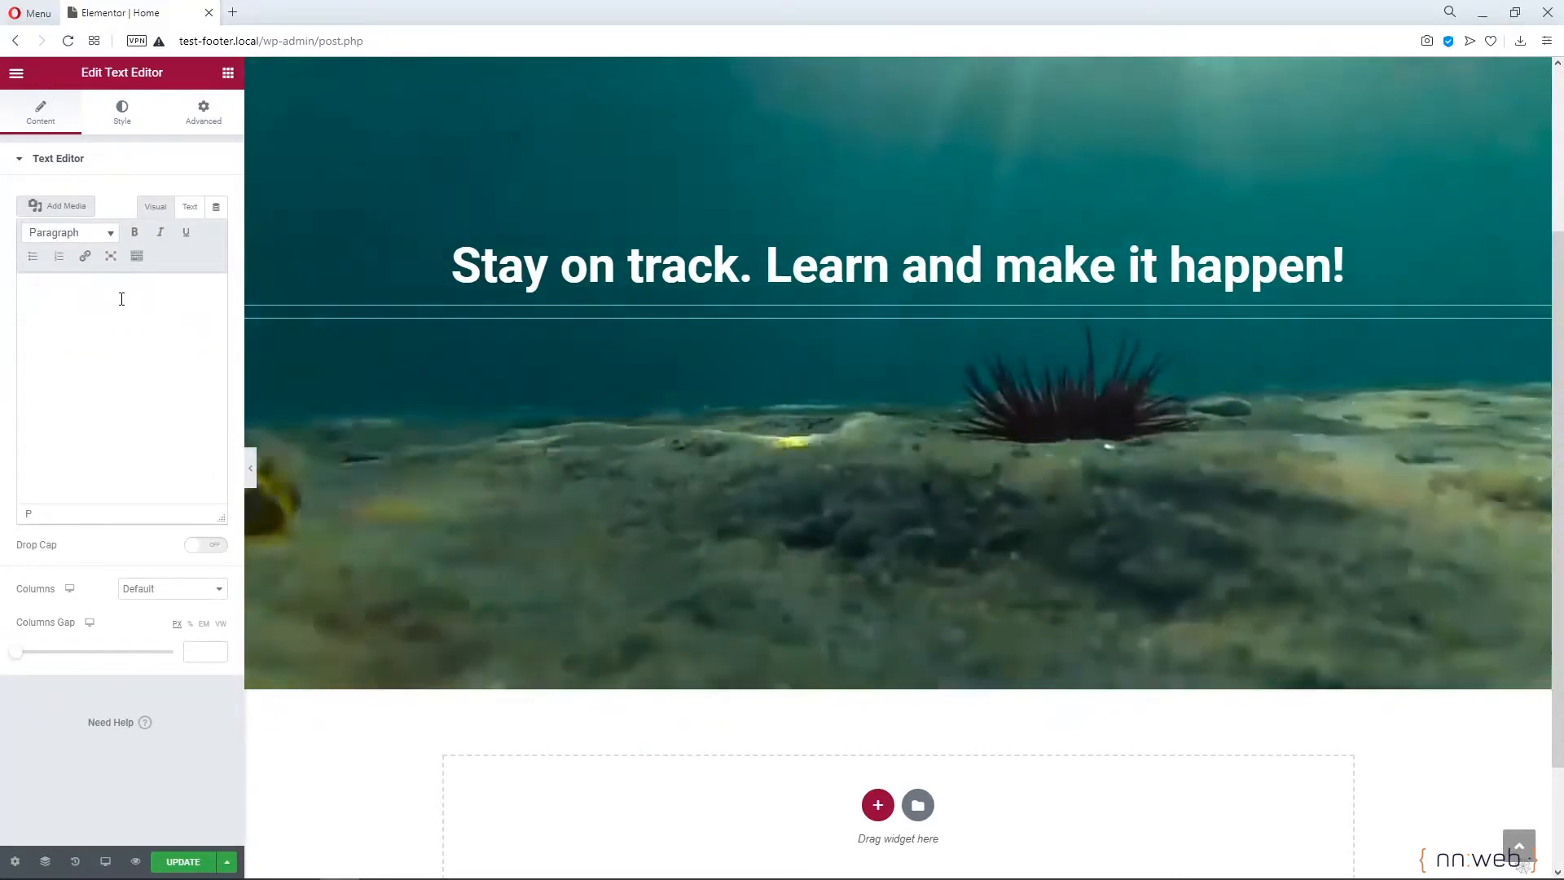
pyautogui.hotkey('ctrl', 'v')
pyautogui.hotkey('ctrl', 'v')
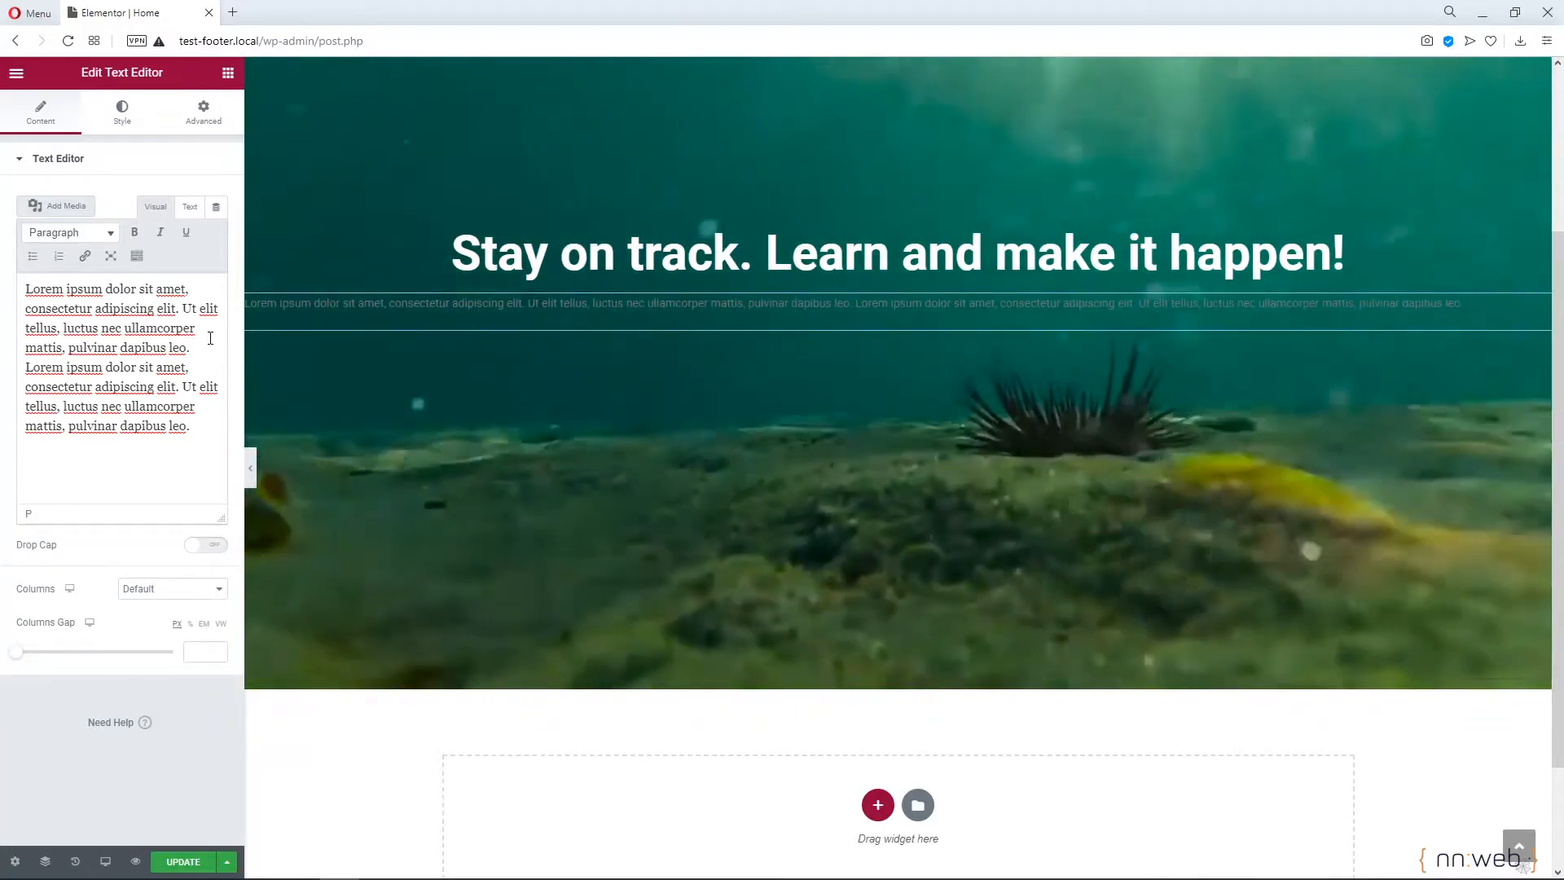
# Center the Lorem ipsum text and set its text color to white (#FFFFFF)
pyautogui.click(120, 112)
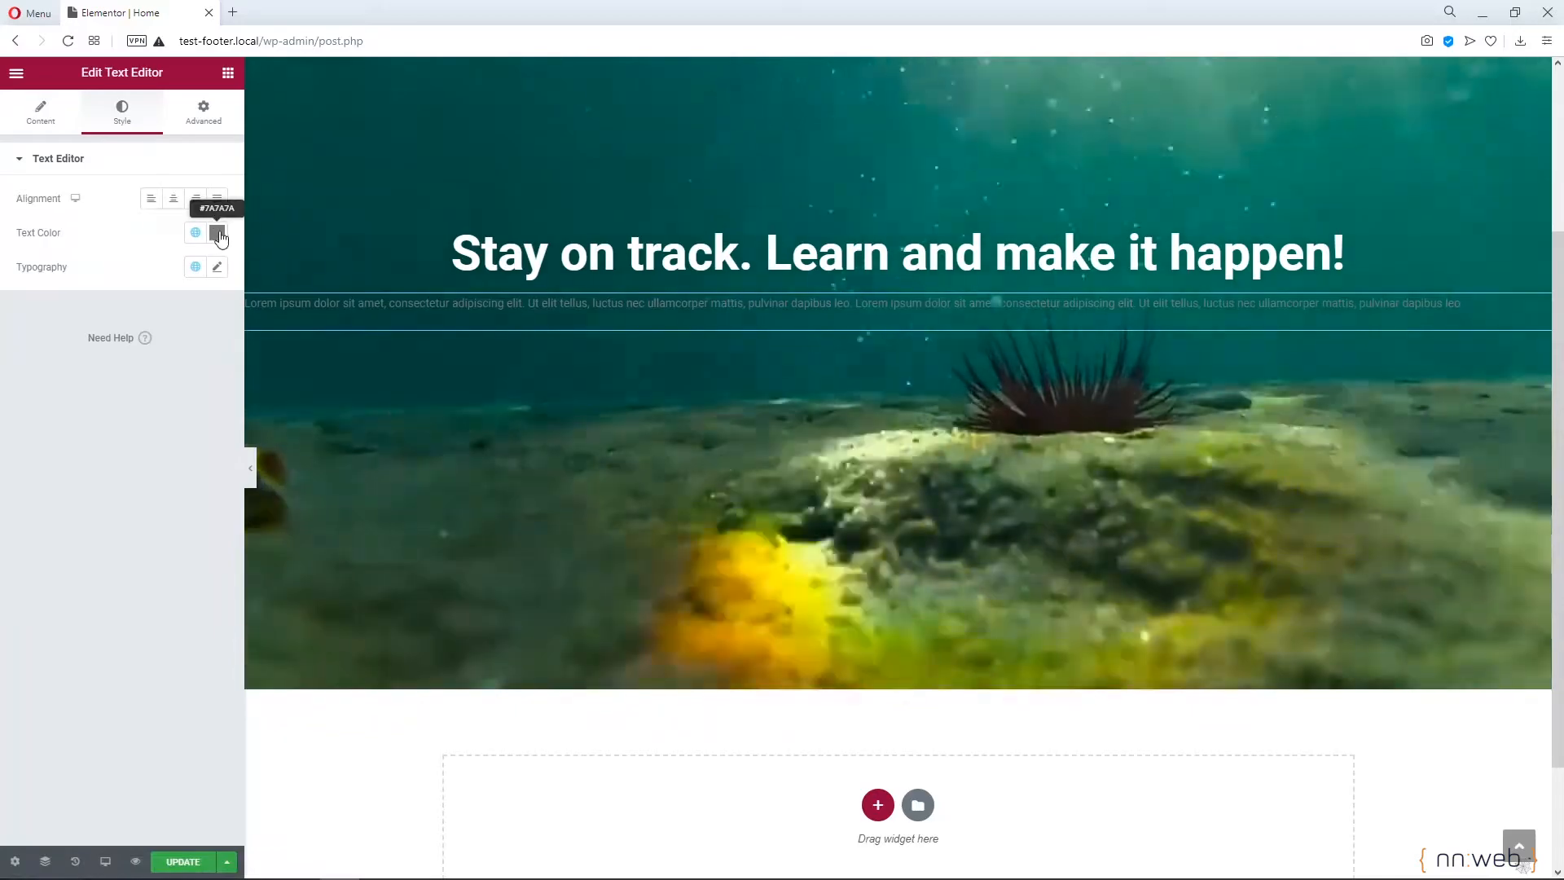
pyautogui.click(217, 234)
pyautogui.click(178, 204)
pyautogui.click(221, 234)
pyautogui.click(32, 294)
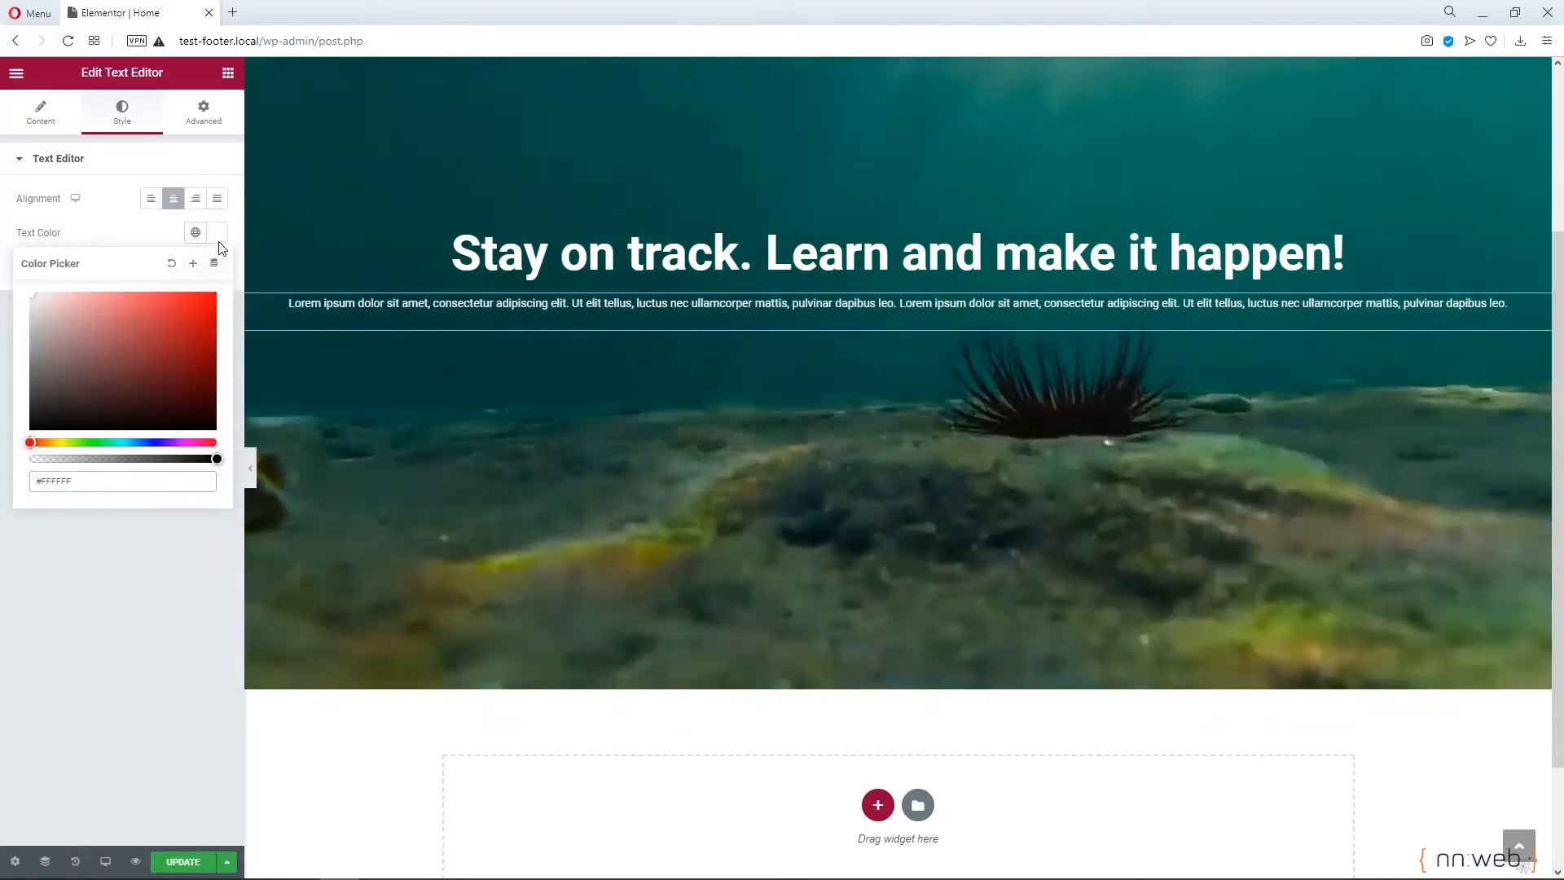
pyautogui.click(220, 246)
# Set the Lorem ipsum text's font size to 18 px
pyautogui.click(217, 269)
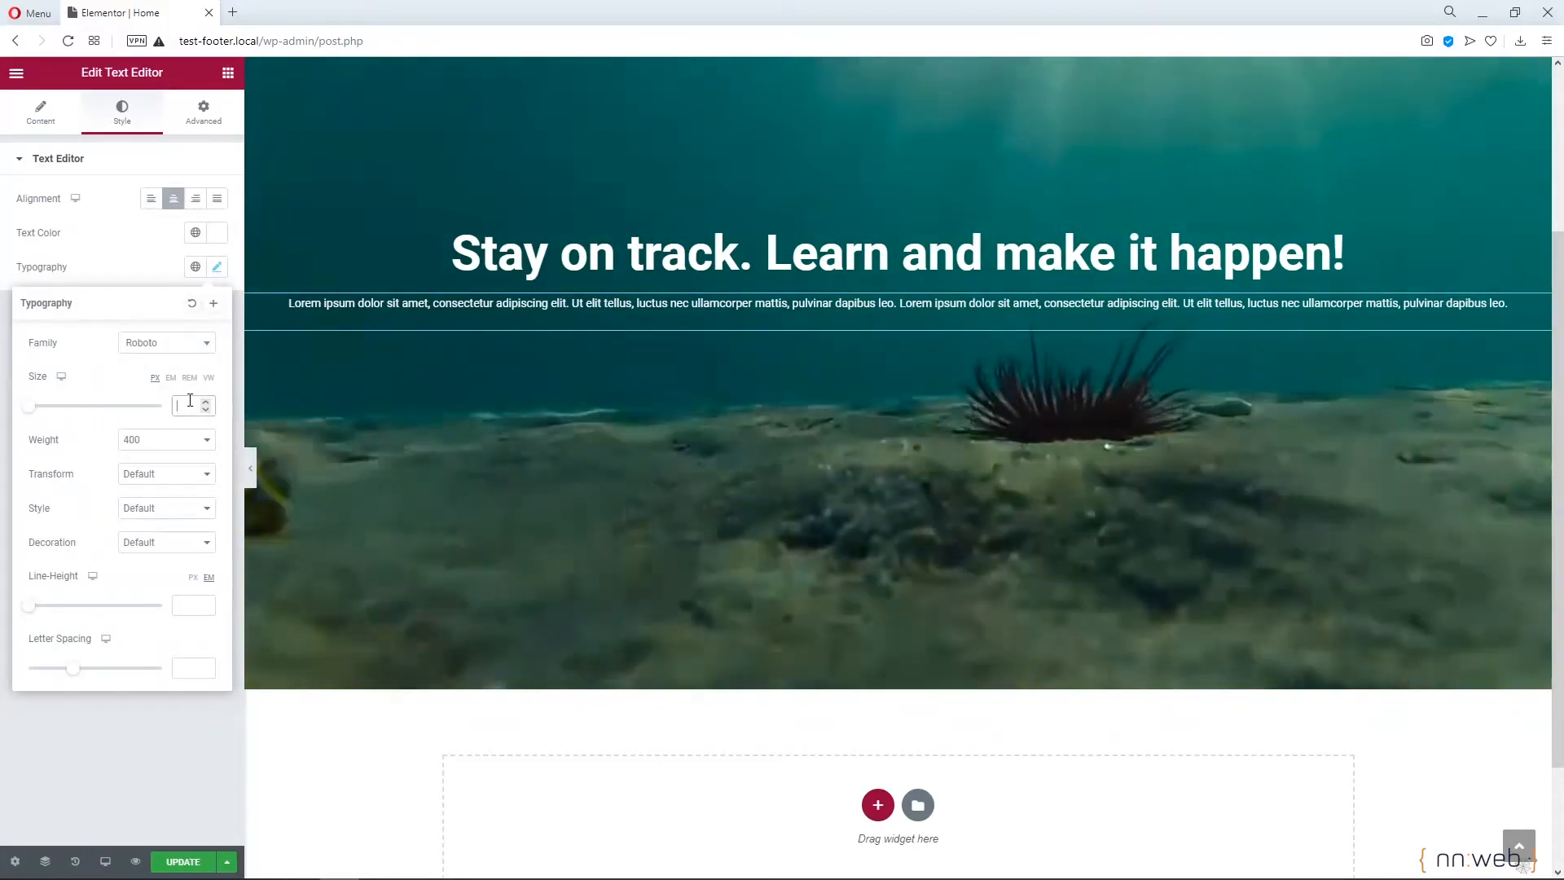
pyautogui.click(190, 405)
pyautogui.write('18')
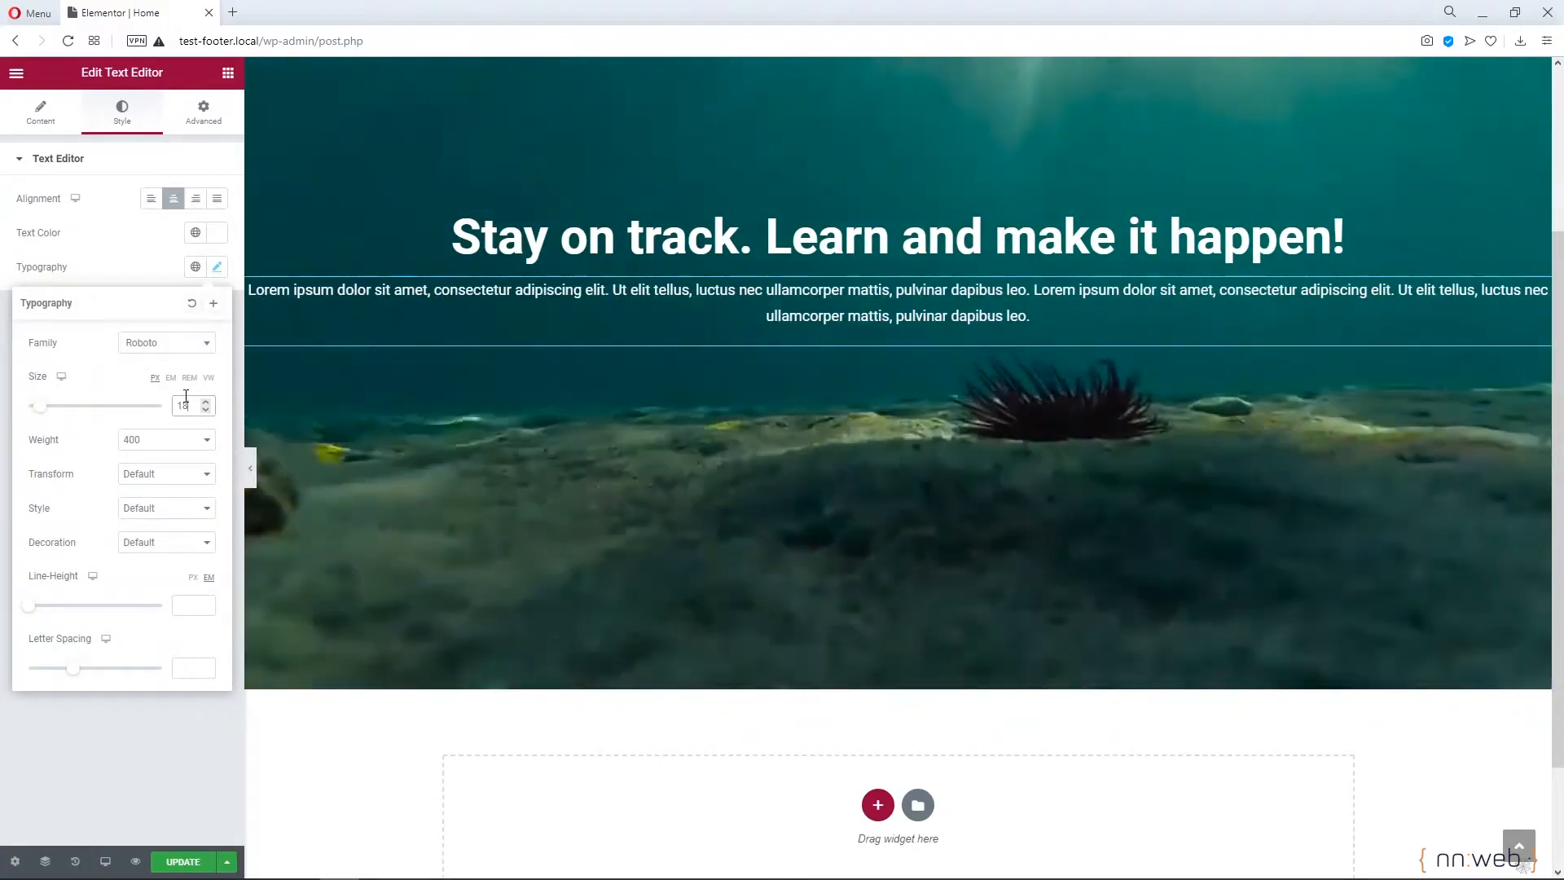
pyautogui.click(139, 258)
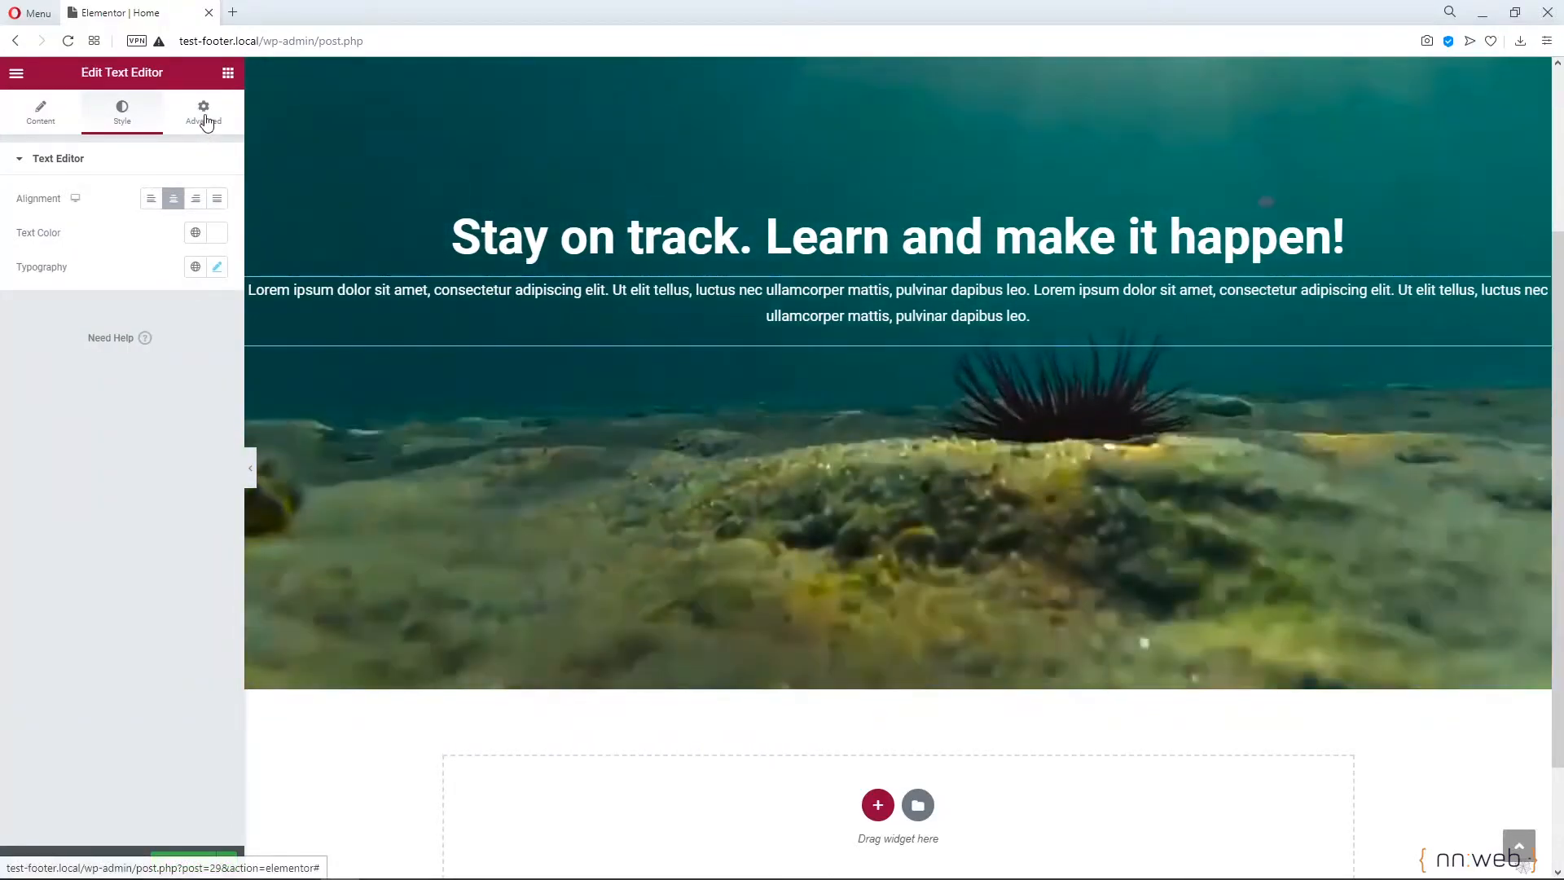
# Unlink the Lorem ipsum text's padding values, switch them to percent, and set right and left padding to 20%
pyautogui.click(204, 114)
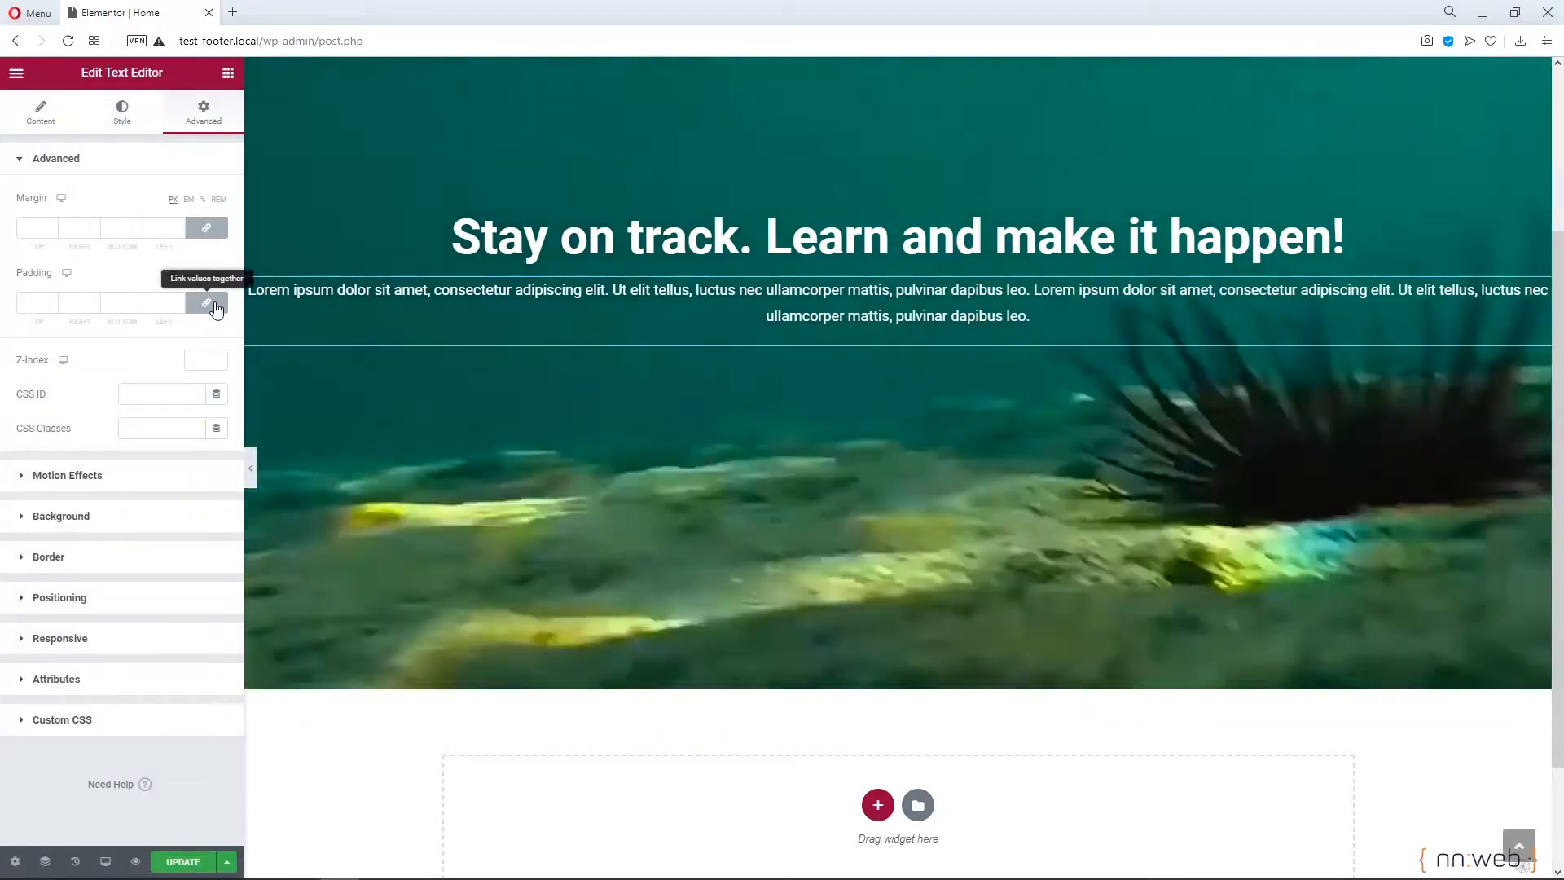
pyautogui.click(216, 303)
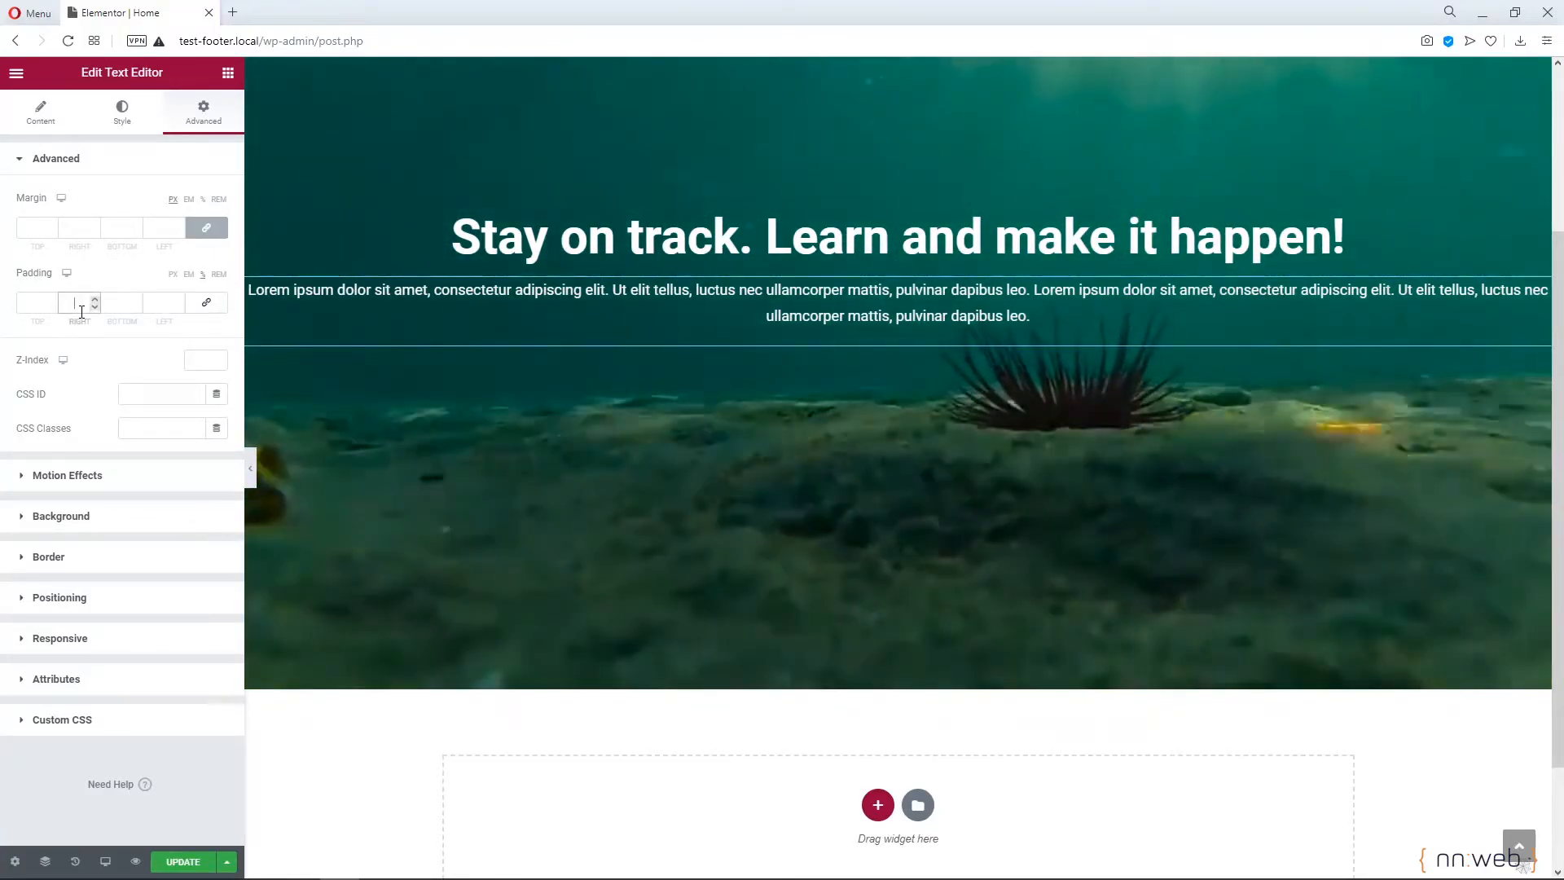
pyautogui.write('20')
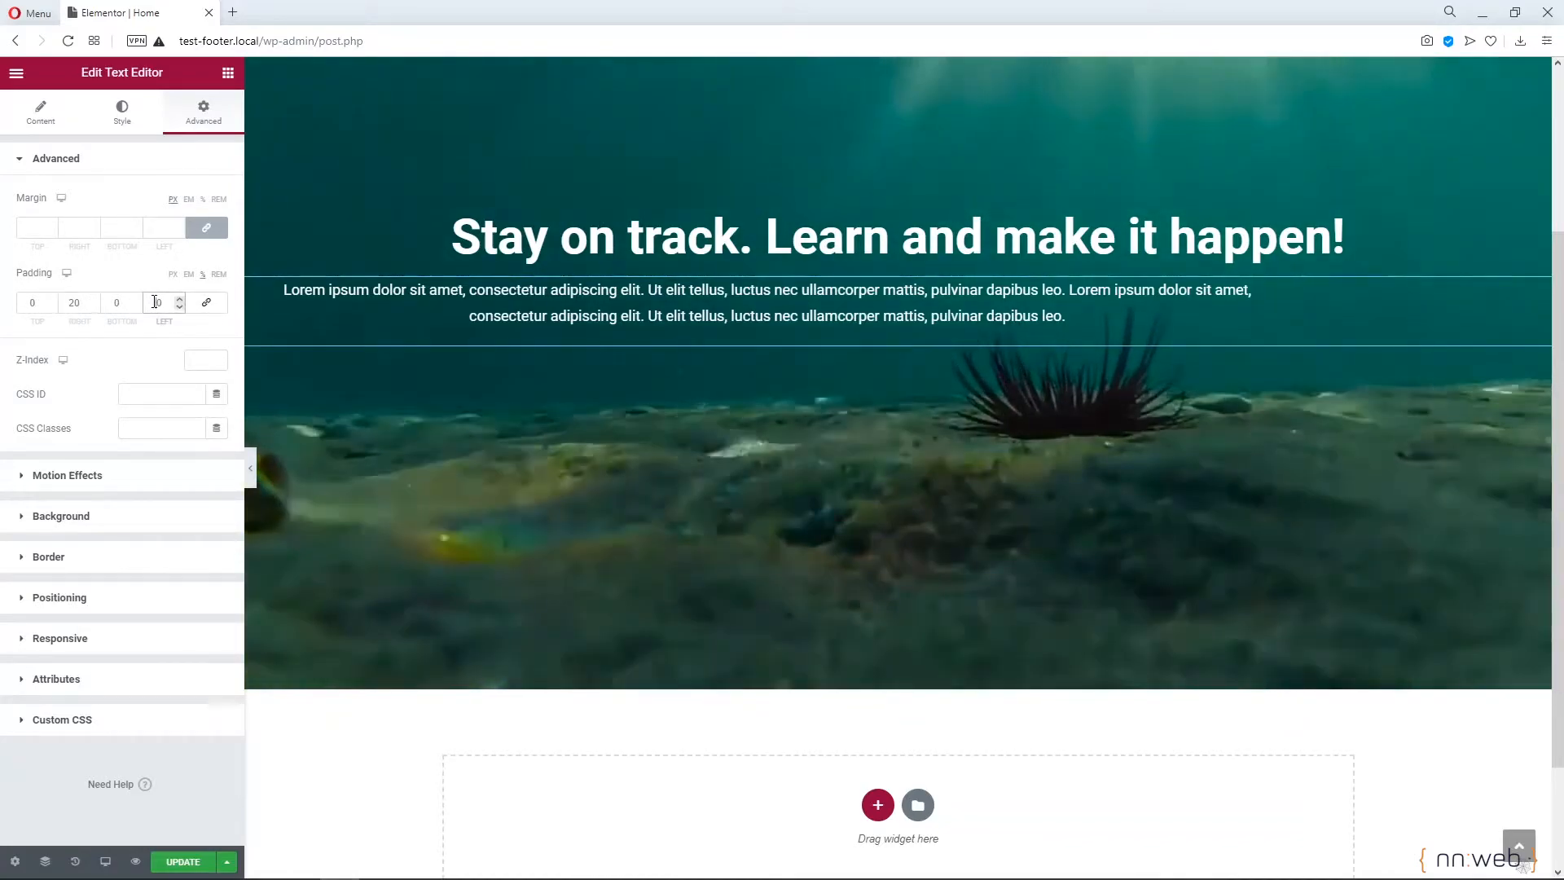
pyautogui.write('20')
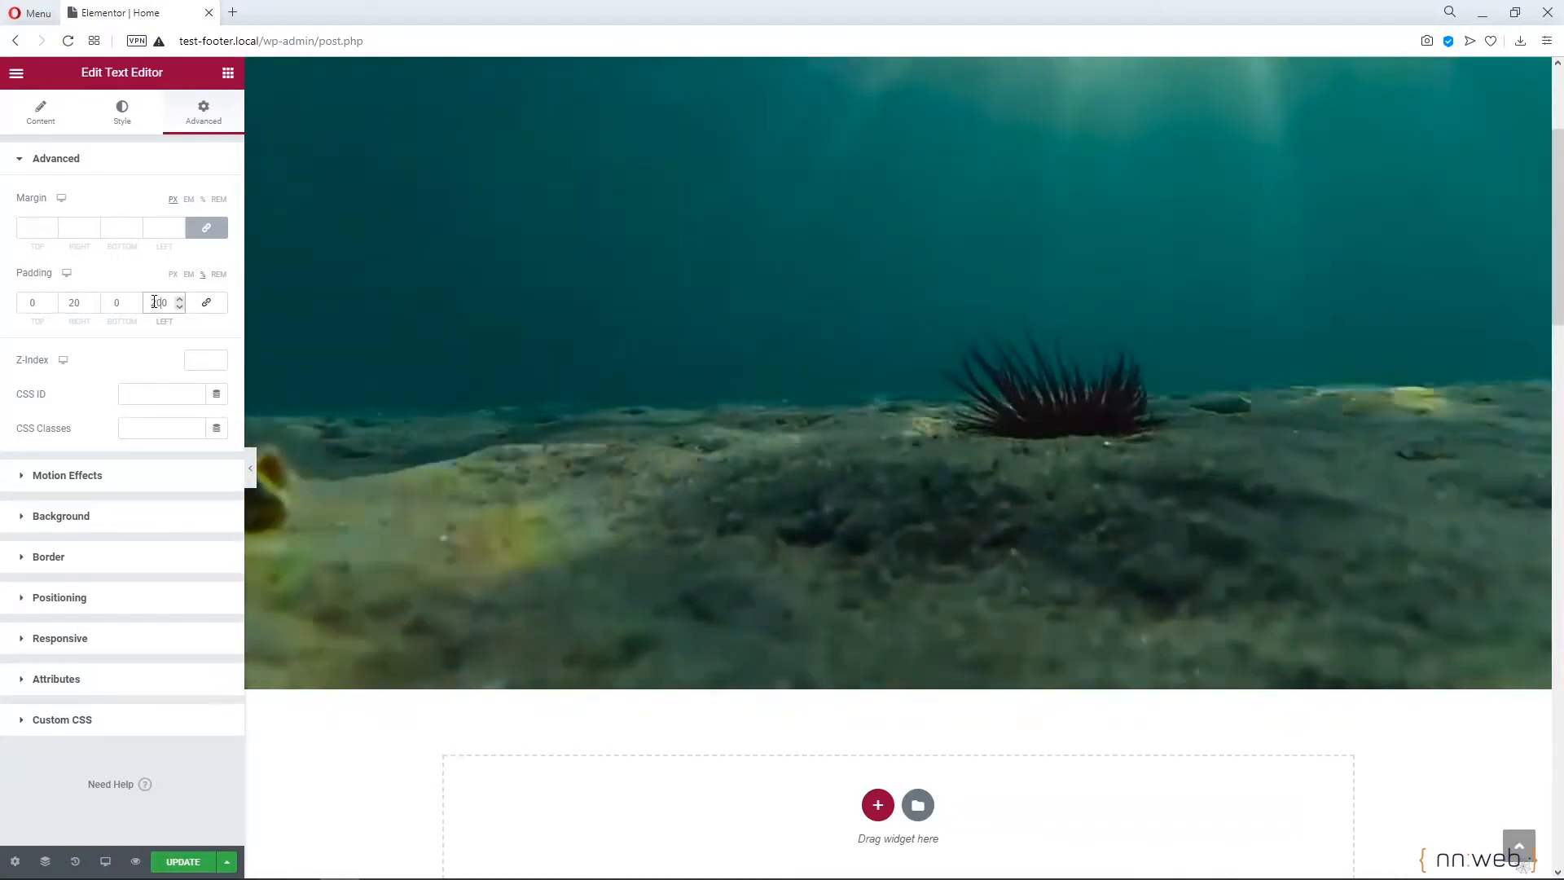
pyautogui.press('BackSpace')
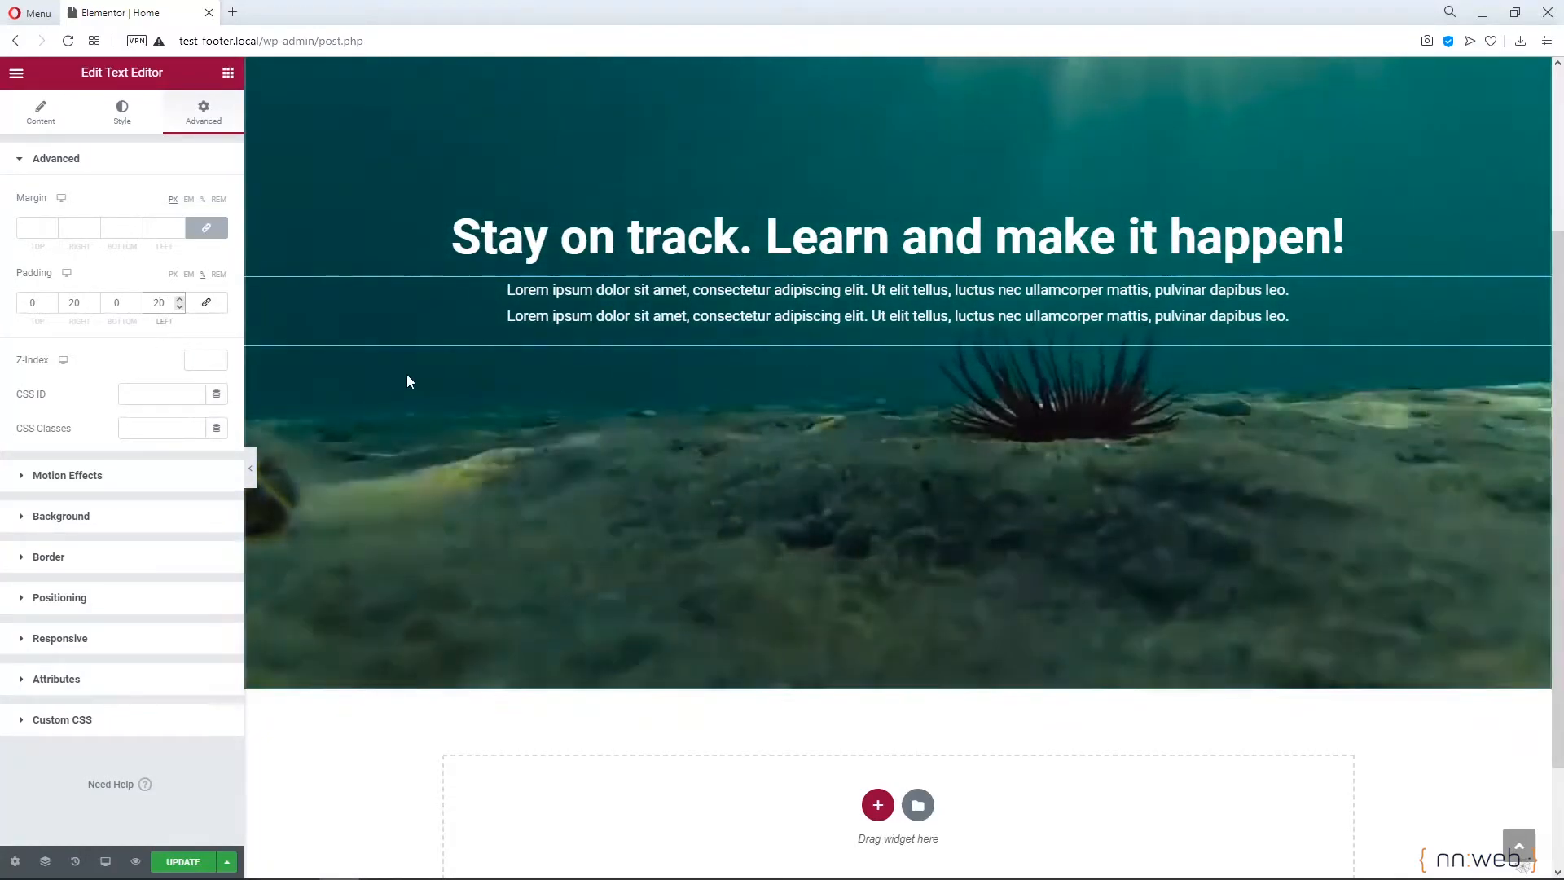
# Increase the Lorem ipsum text's left and right padding to 25% each
pyautogui.click(179, 299)
pyautogui.click(179, 299)
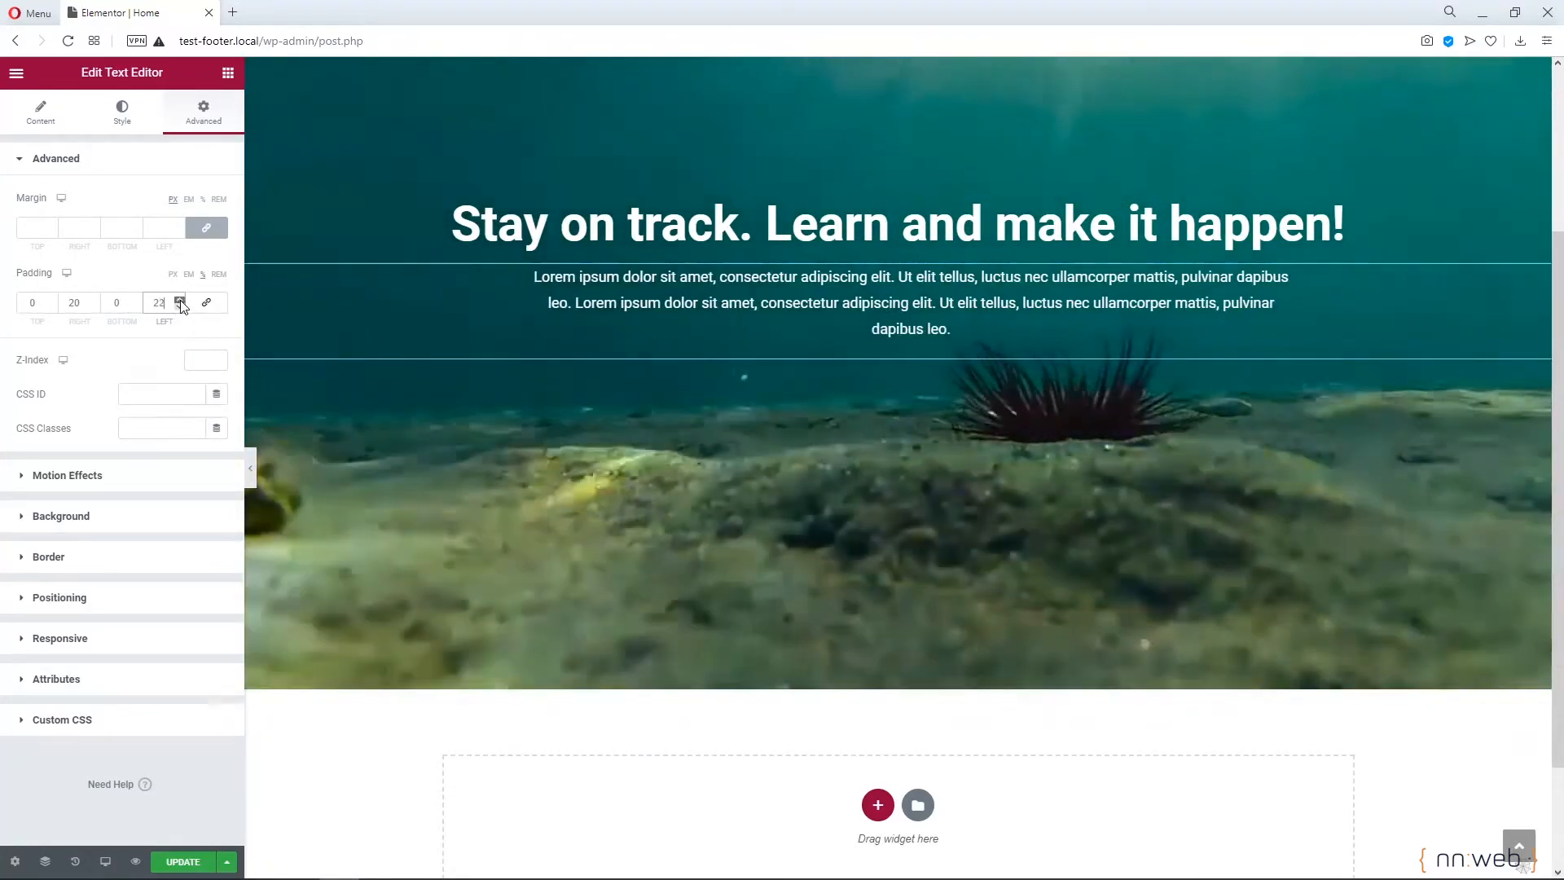
pyautogui.doubleClick(163, 307)
pyautogui.write('25')
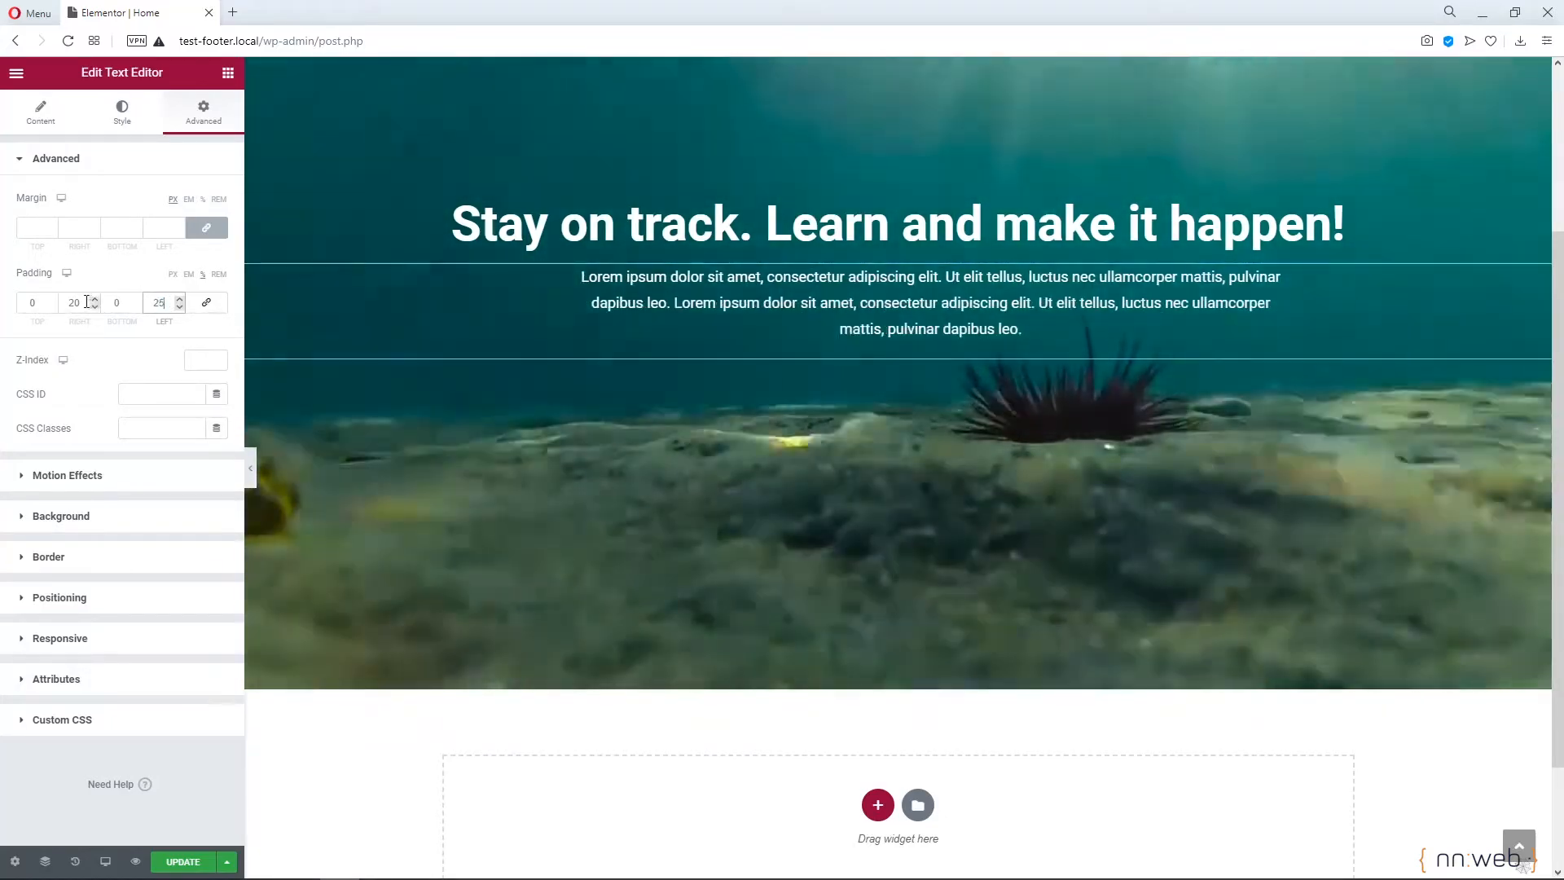
pyautogui.write('5')
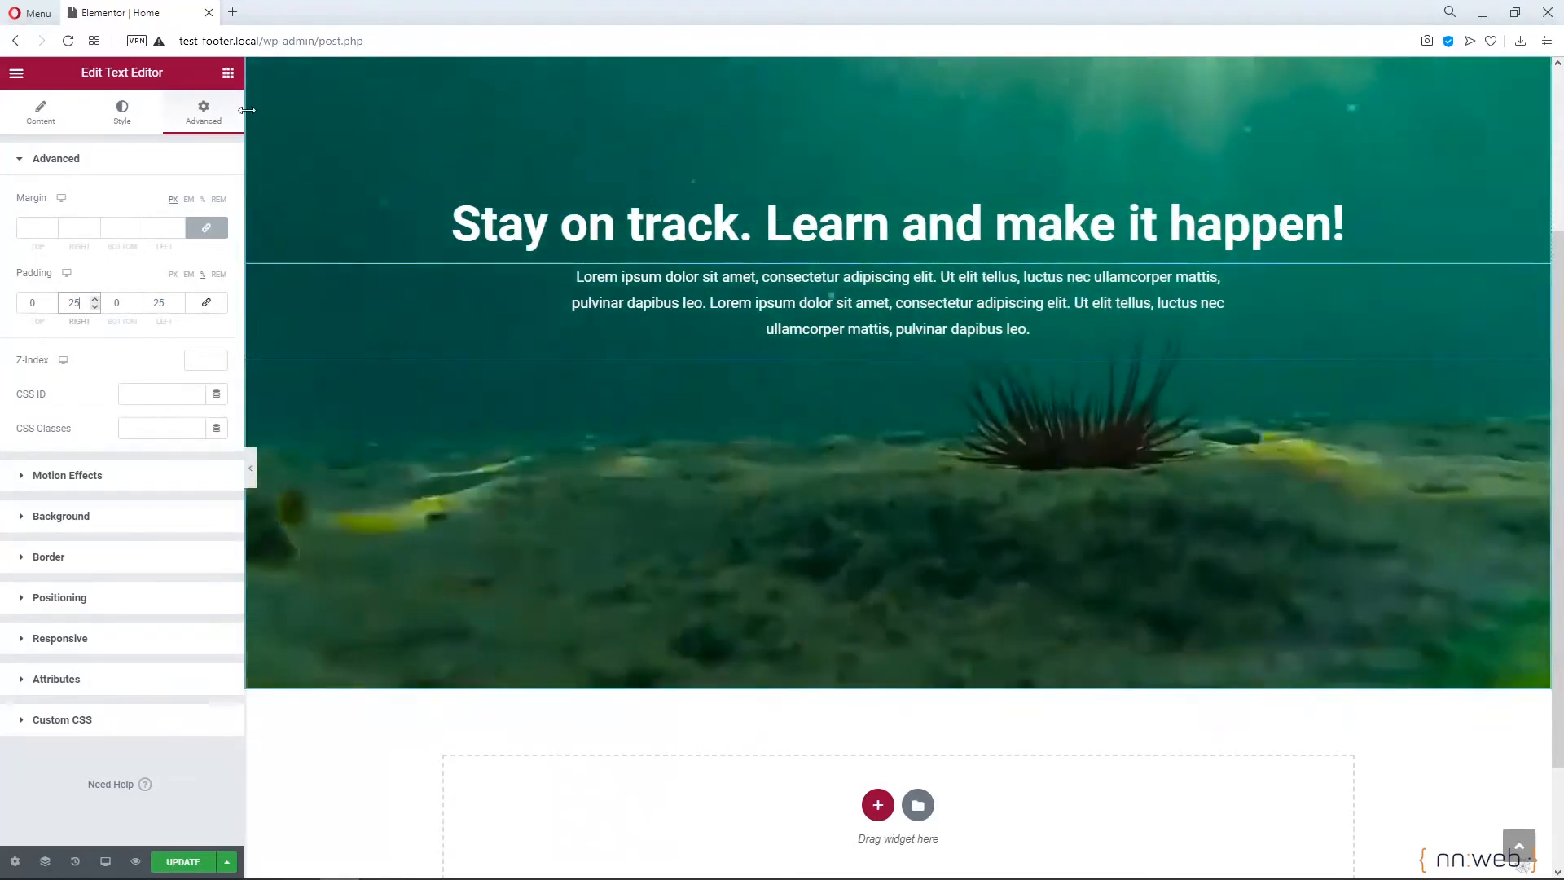
# Add a Button widget below the Lorem ipsum text and center it
pyautogui.click(228, 73)
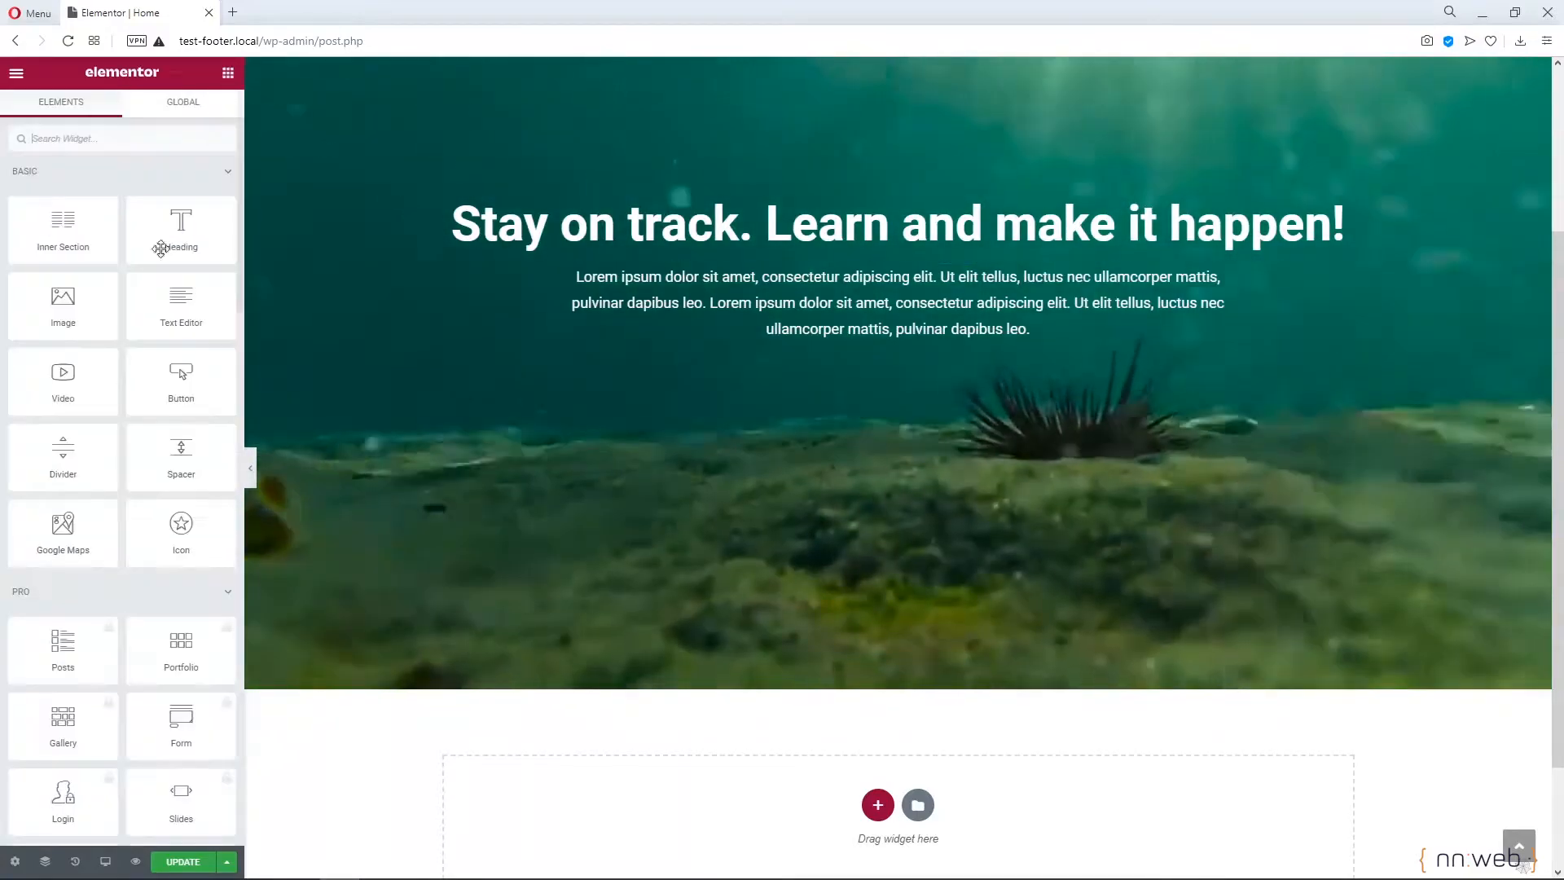
pyautogui.moveTo(181, 376)
pyautogui.mouseDown()
pyautogui.moveTo(697, 341)
pyautogui.moveTo(150, 361)
pyautogui.moveTo(195, 381)
pyautogui.mouseUp()
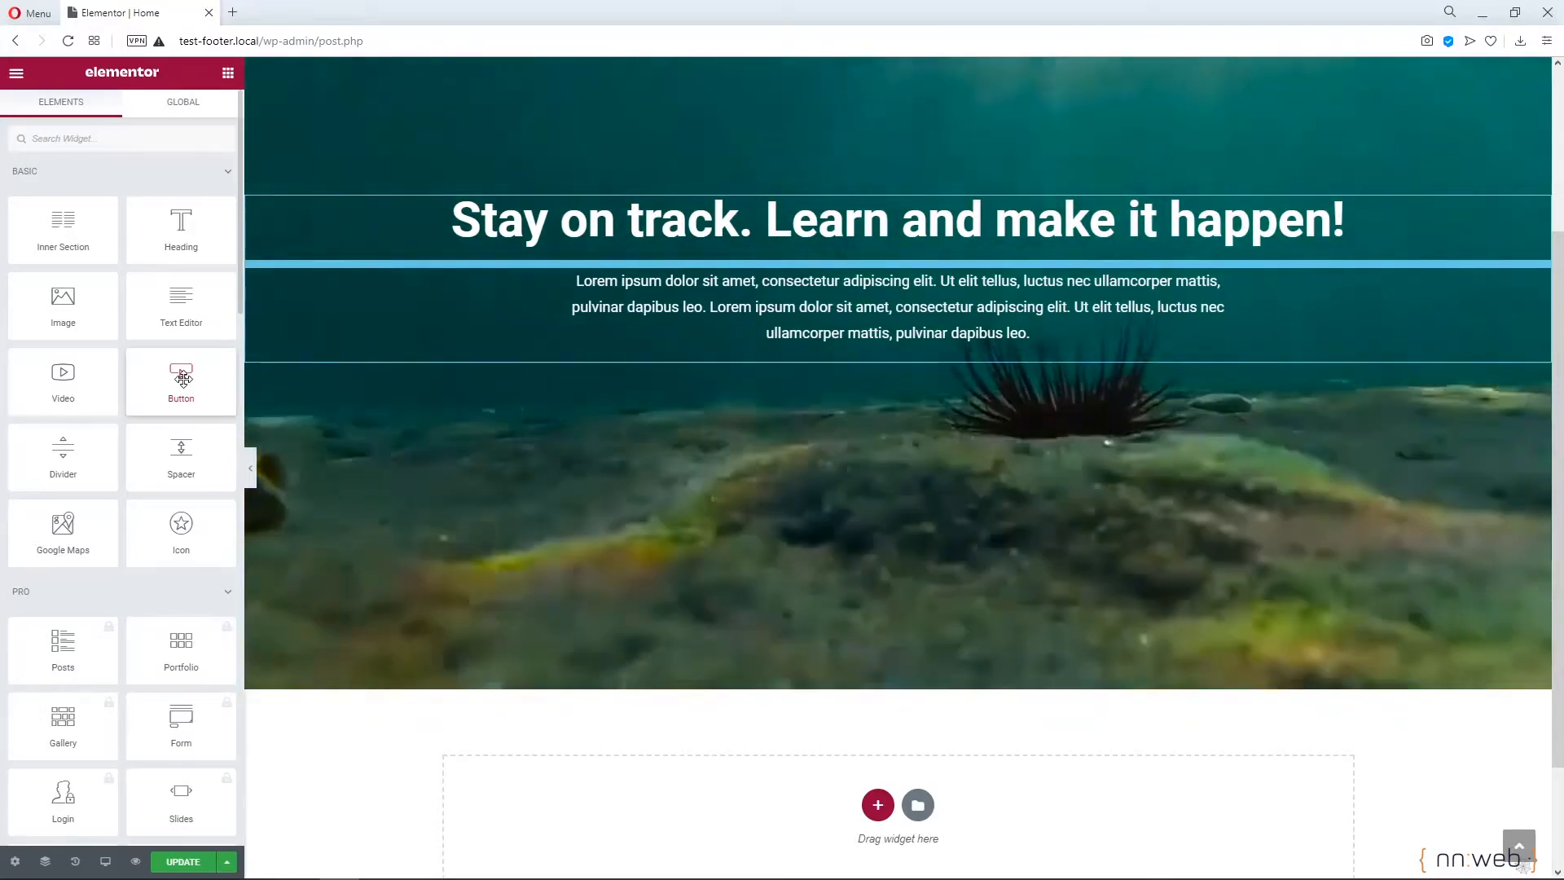
pyautogui.moveTo(182, 378); pyautogui.dragTo(744, 308)
pyautogui.moveTo(776, 242); pyautogui.dragTo(767, 258)
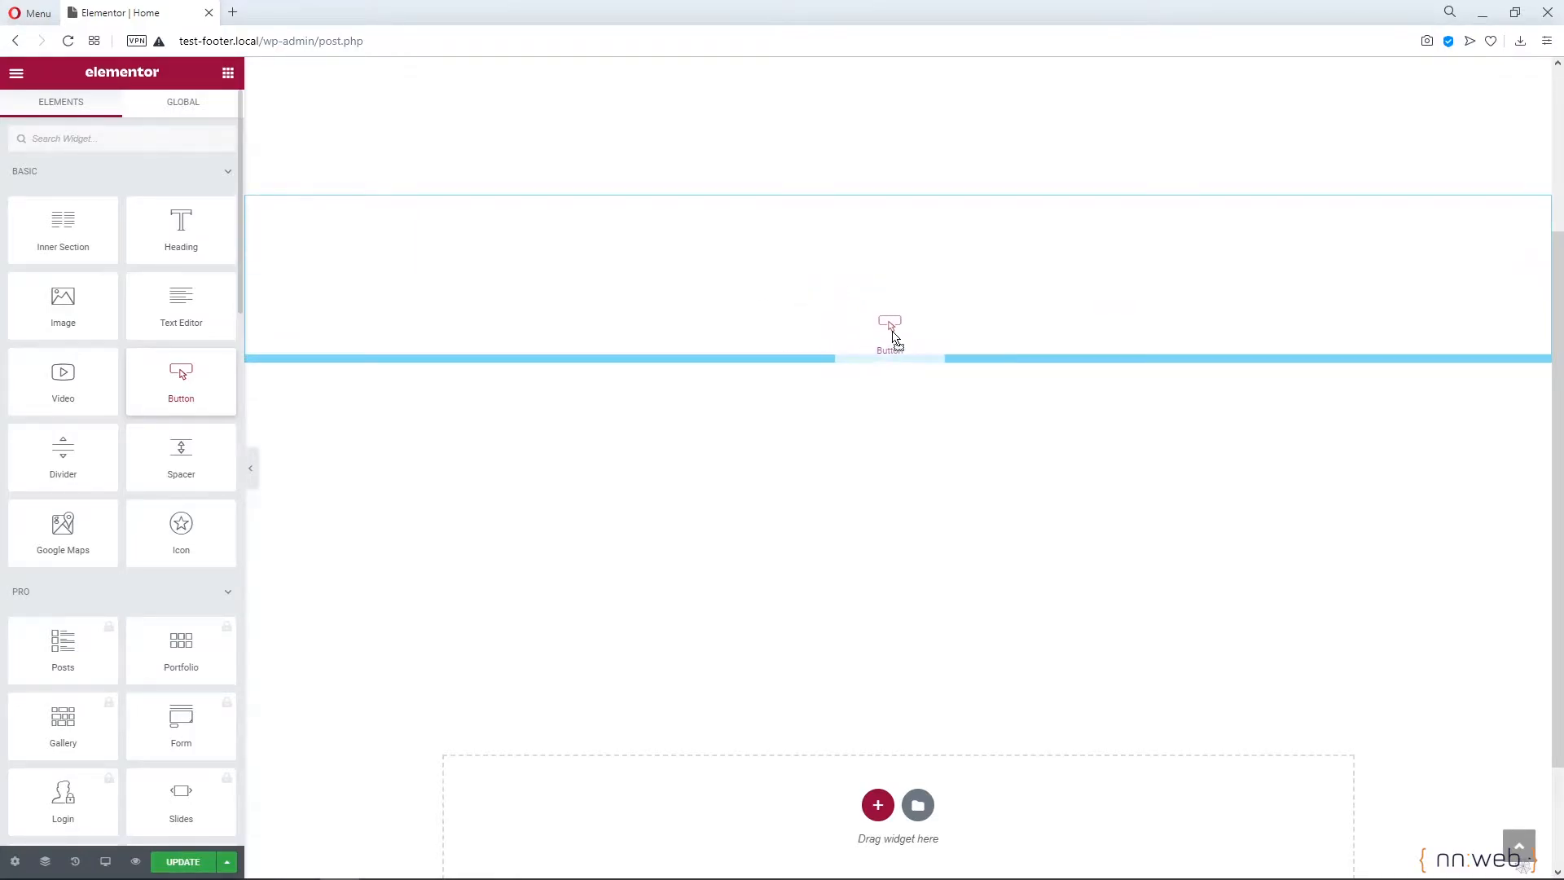
pyautogui.moveTo(892, 331); pyautogui.dragTo(897, 337)
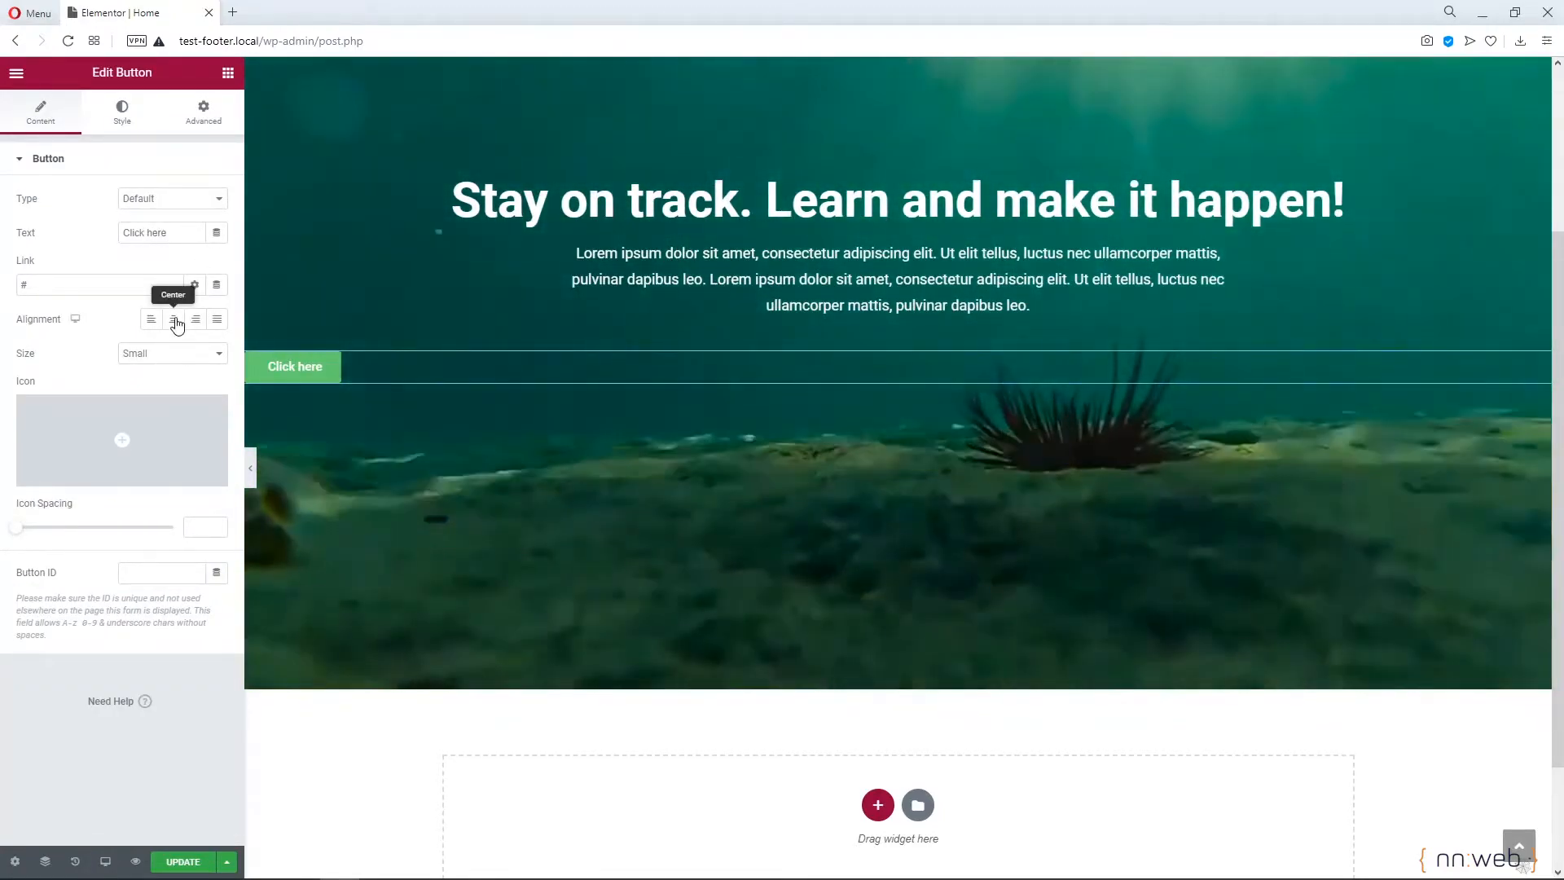
pyautogui.click(176, 321)
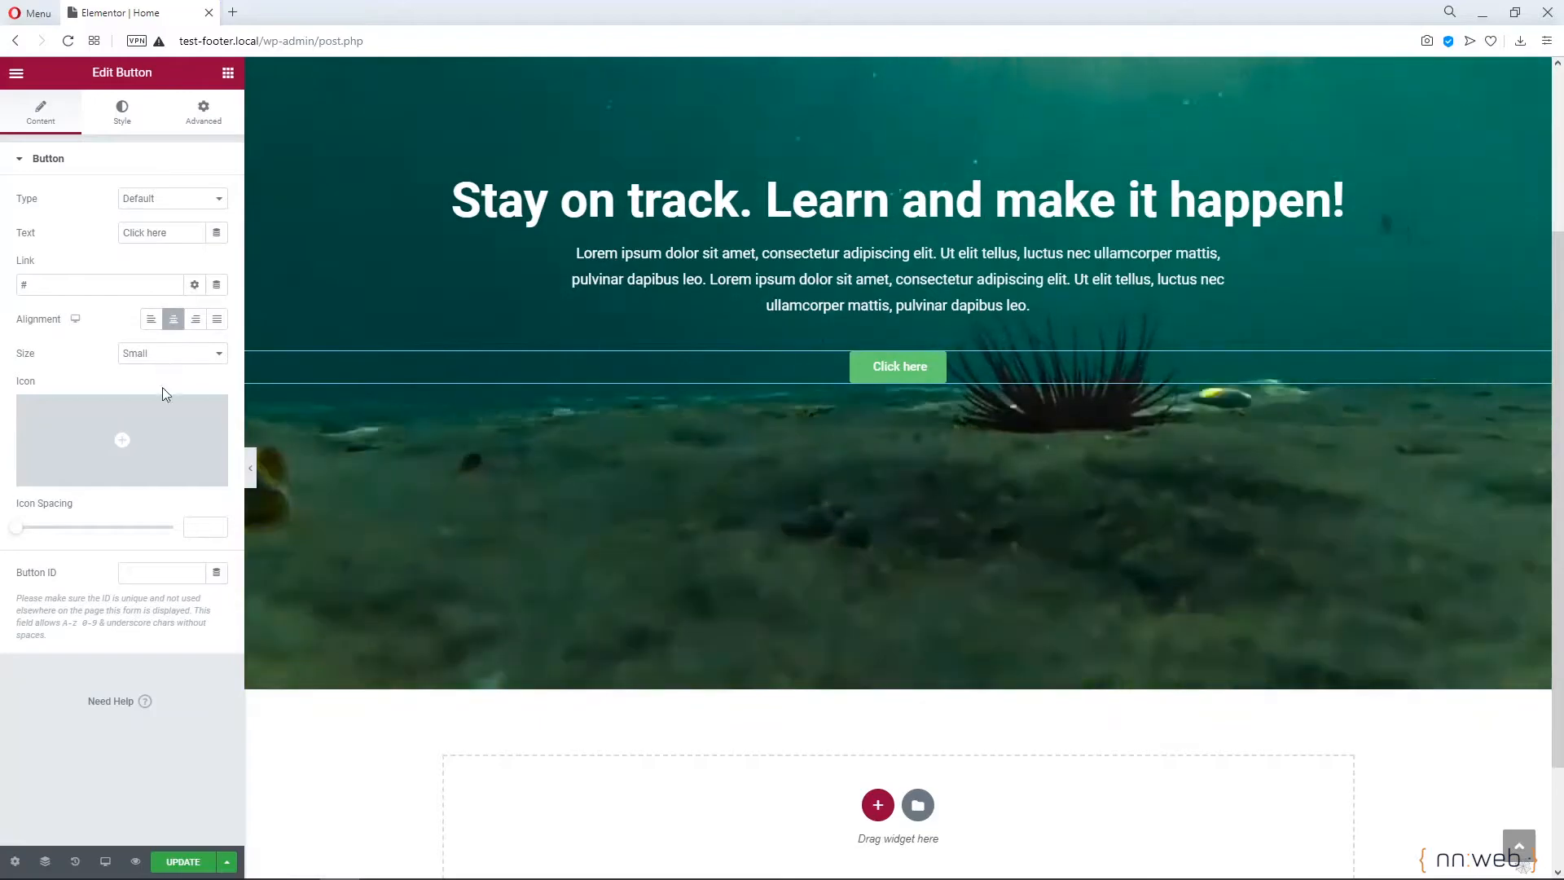
# Add the magnifying-glass Search icon from the icon library to the button
pyautogui.click(92, 480)
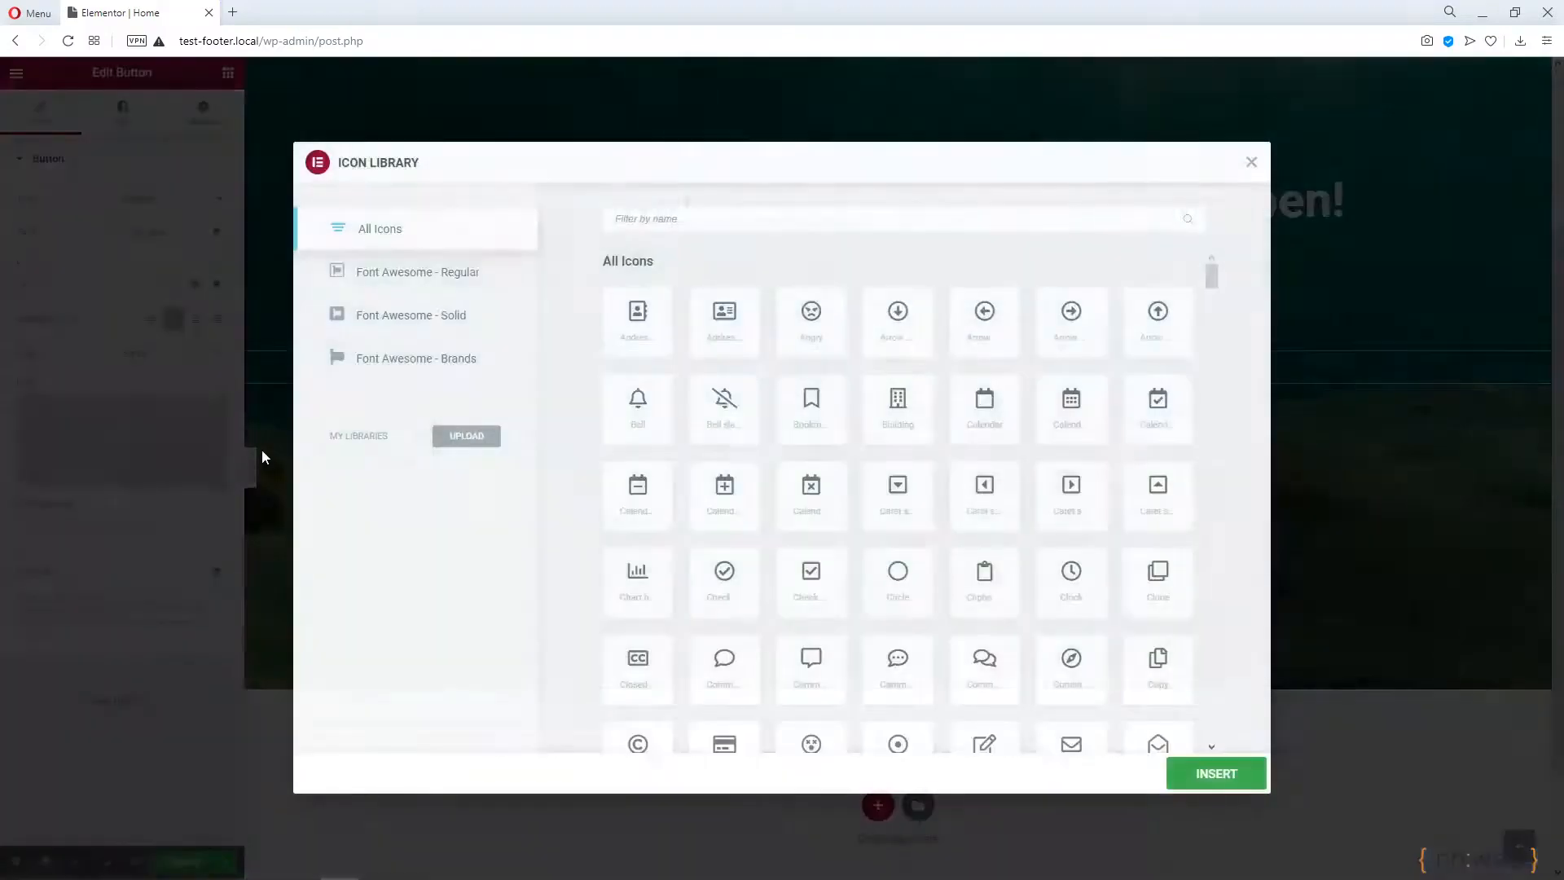
pyautogui.write('s')
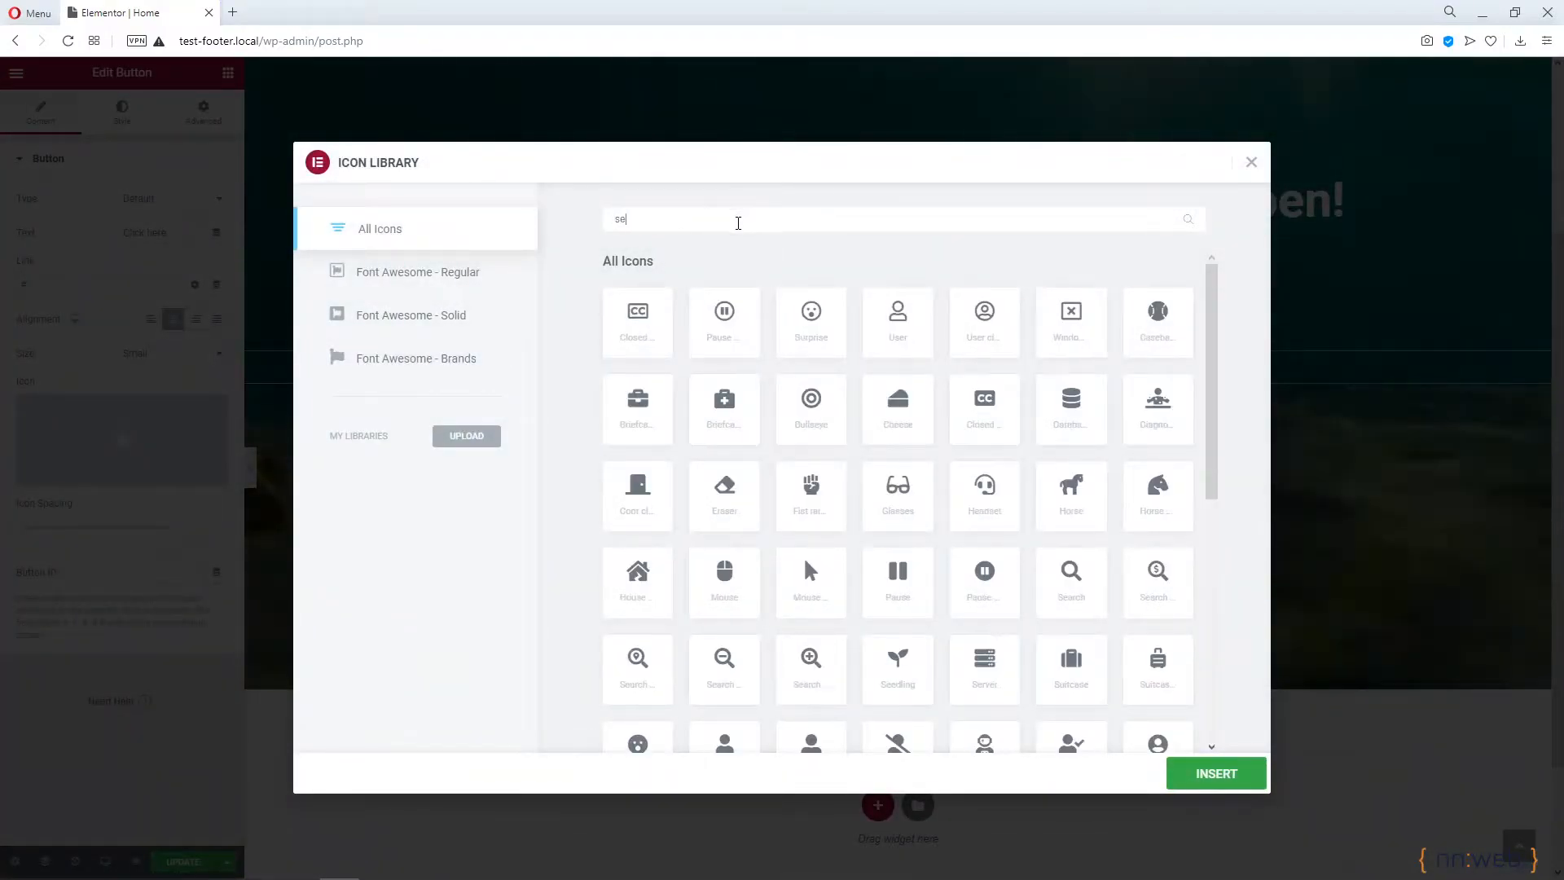
pyautogui.write('e')
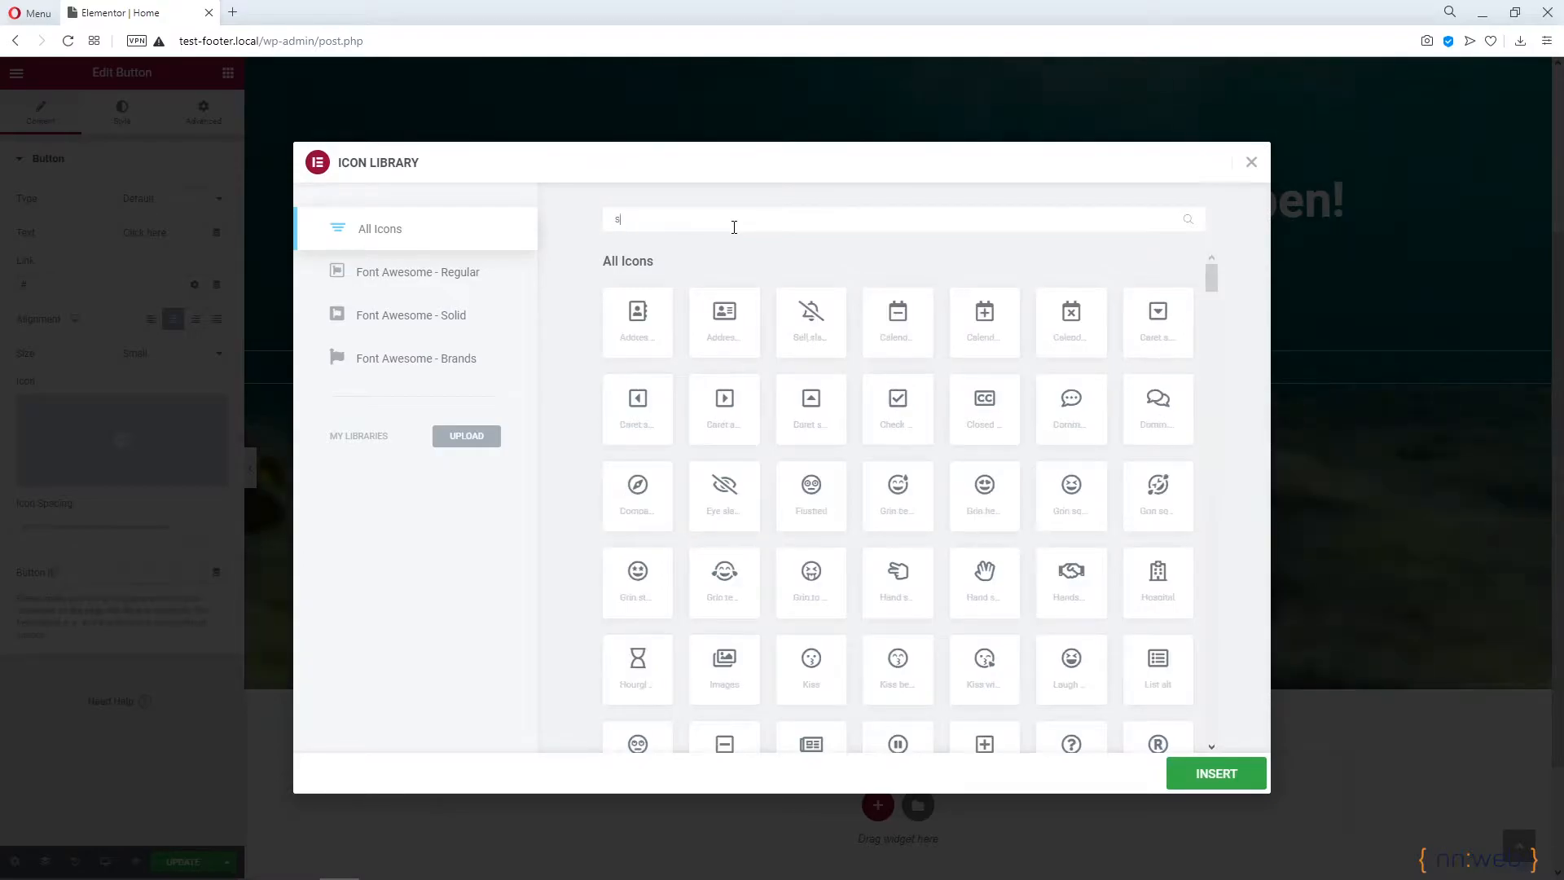
pyautogui.write('a')
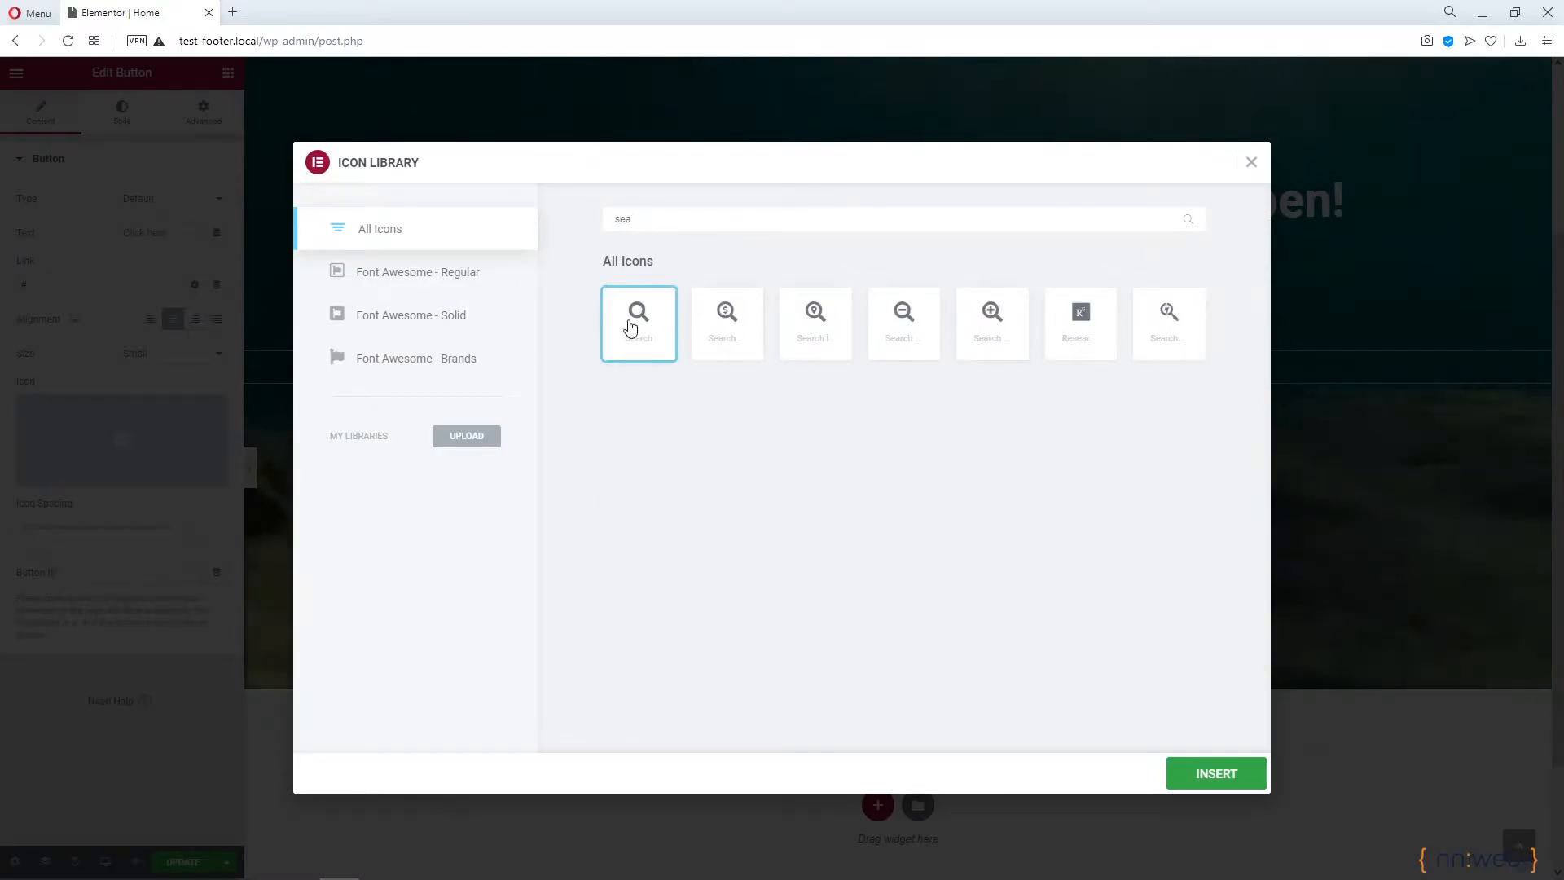
pyautogui.click(1230, 762)
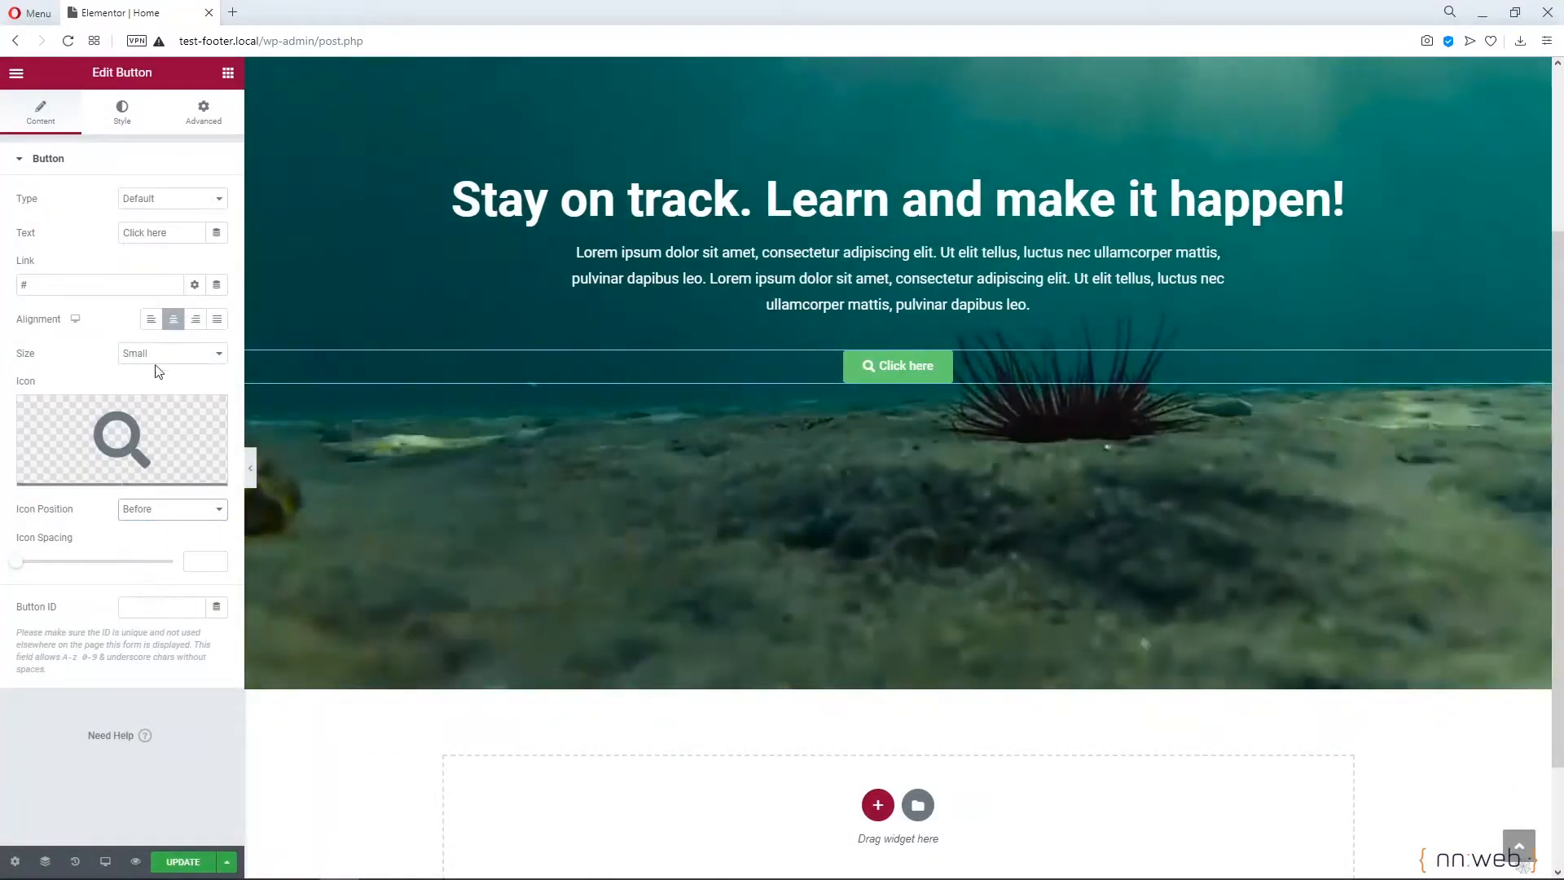
# Change the button text to "Find More" and set the icon spacing to 9
pyautogui.moveTo(167, 233); pyautogui.dragTo(36, 243)
pyautogui.write('Find ')
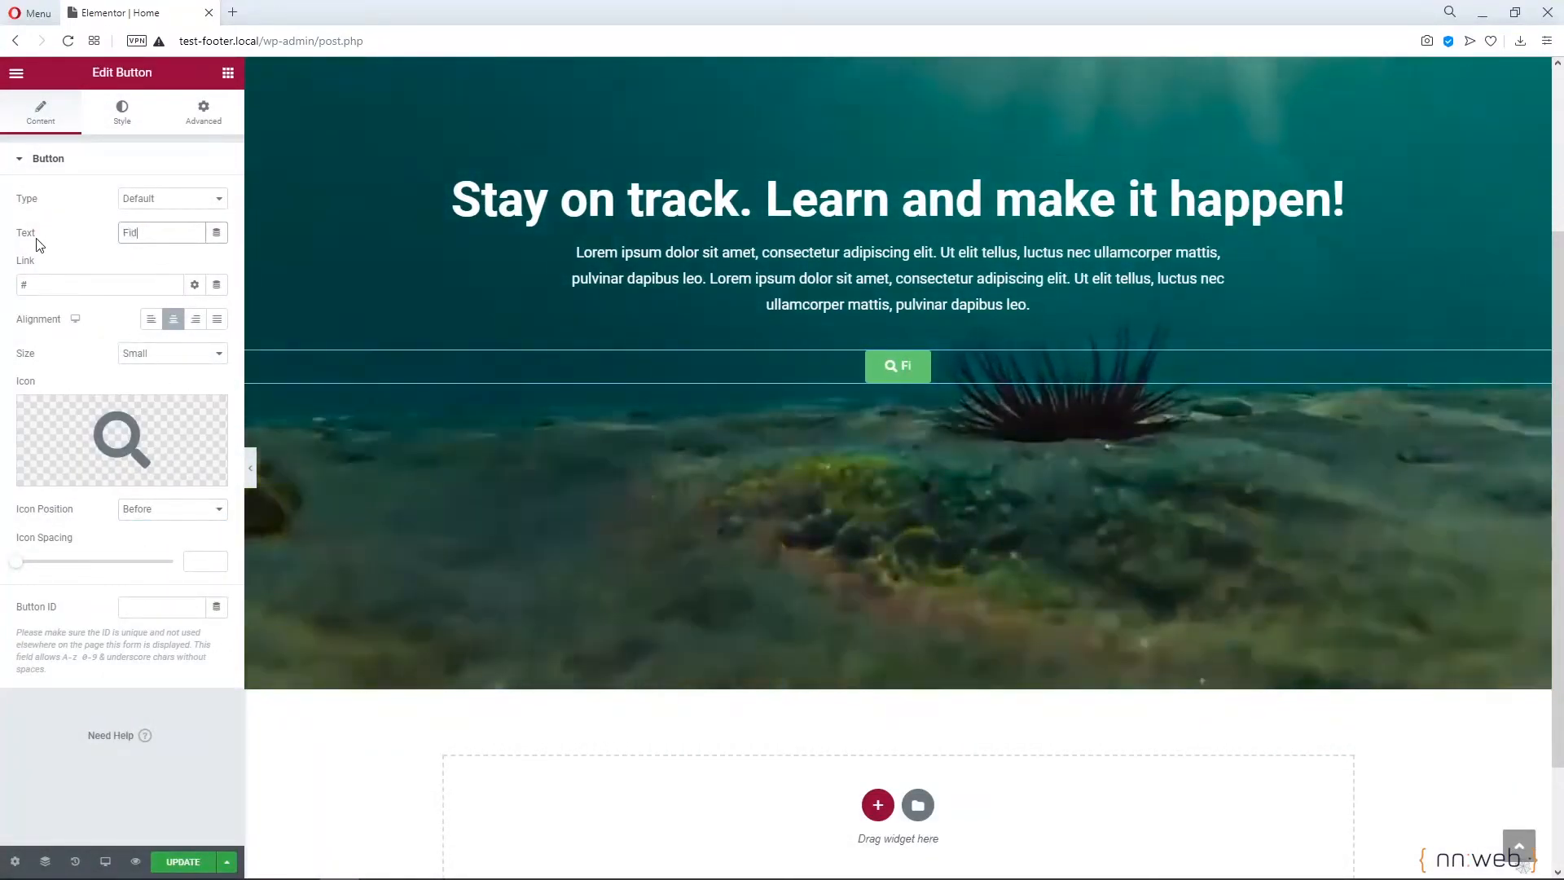
pyautogui.write('More')
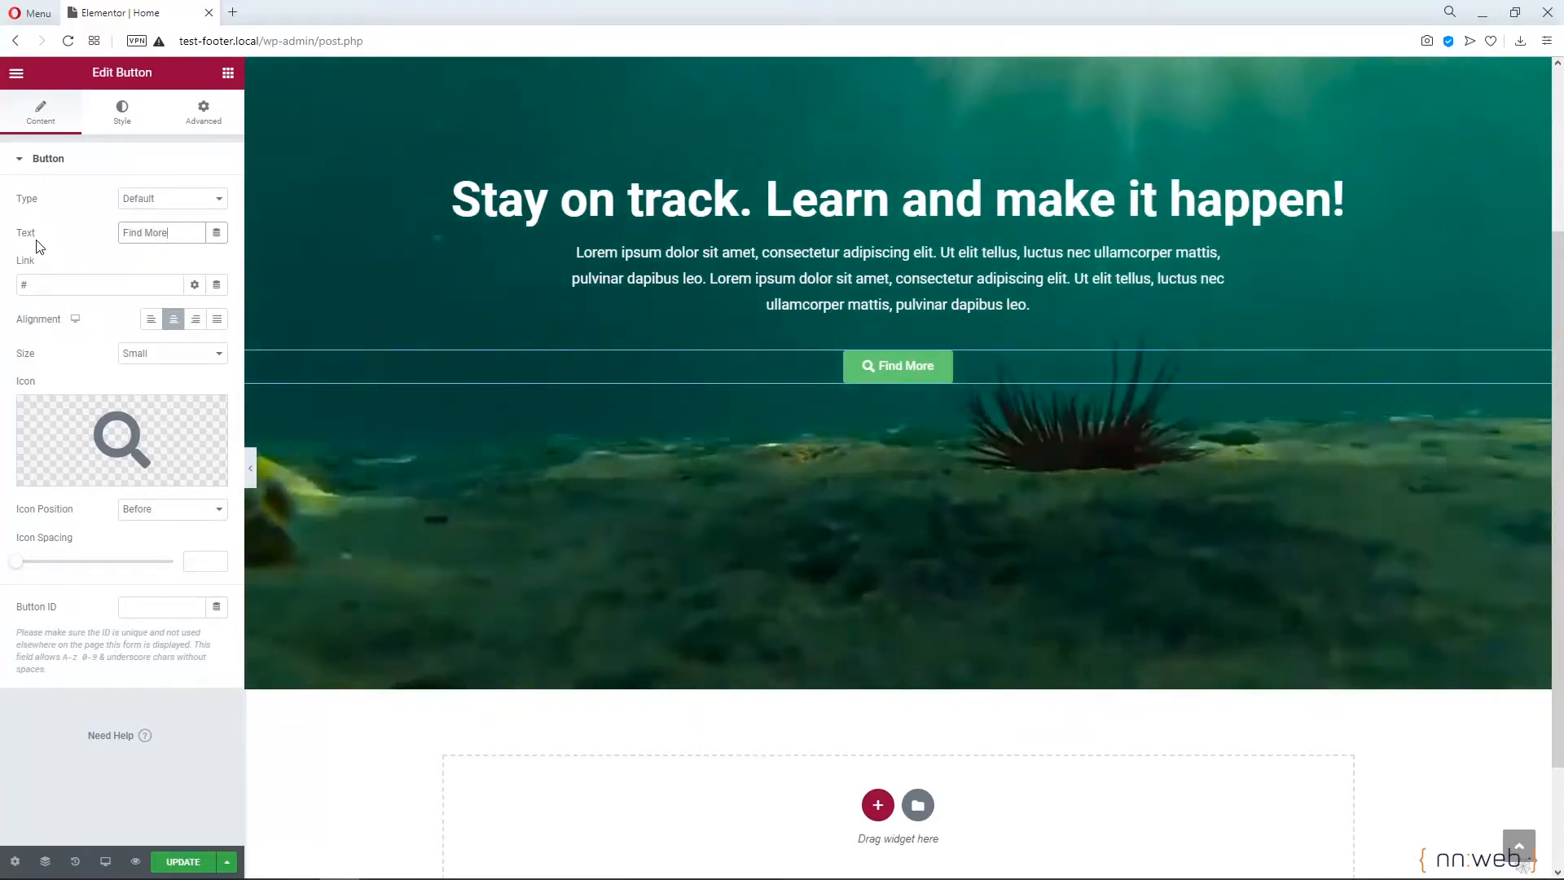
pyautogui.moveTo(95, 432)
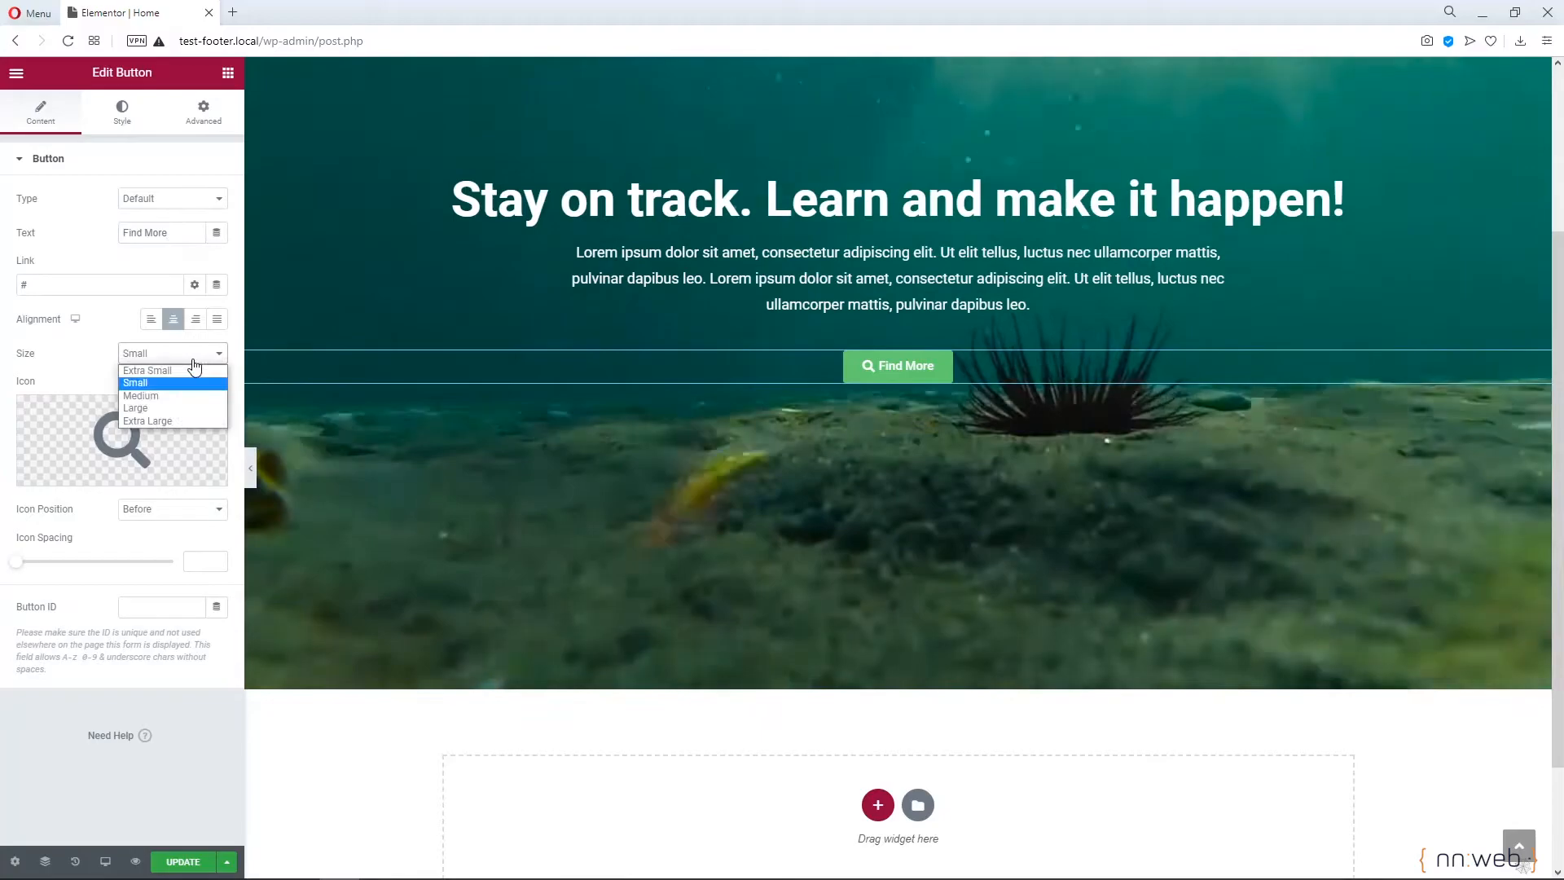
pyautogui.click(193, 361)
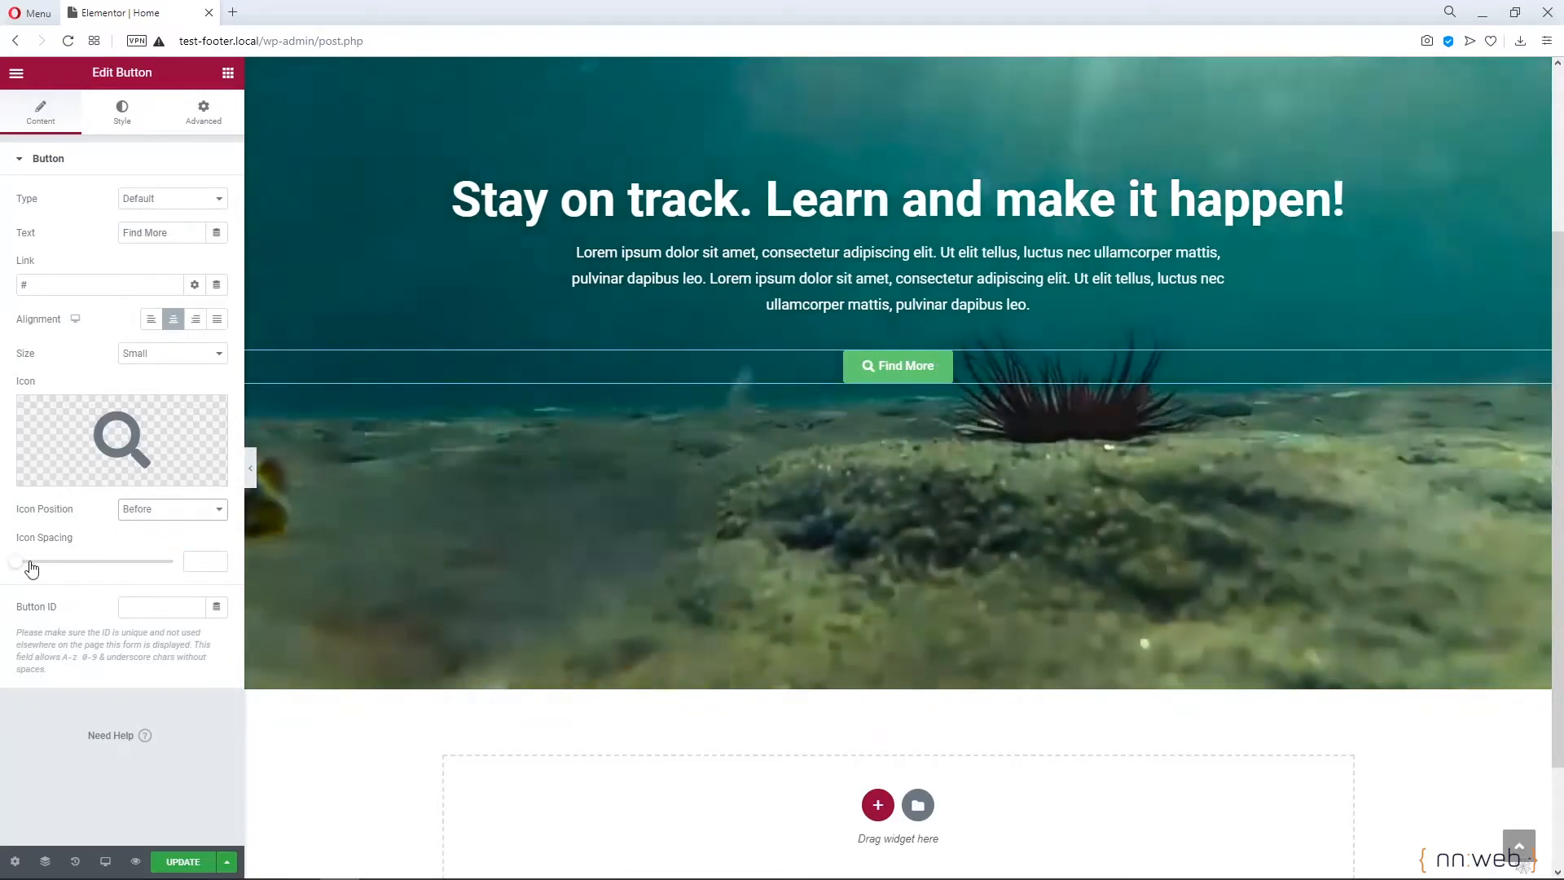
pyautogui.click(30, 561)
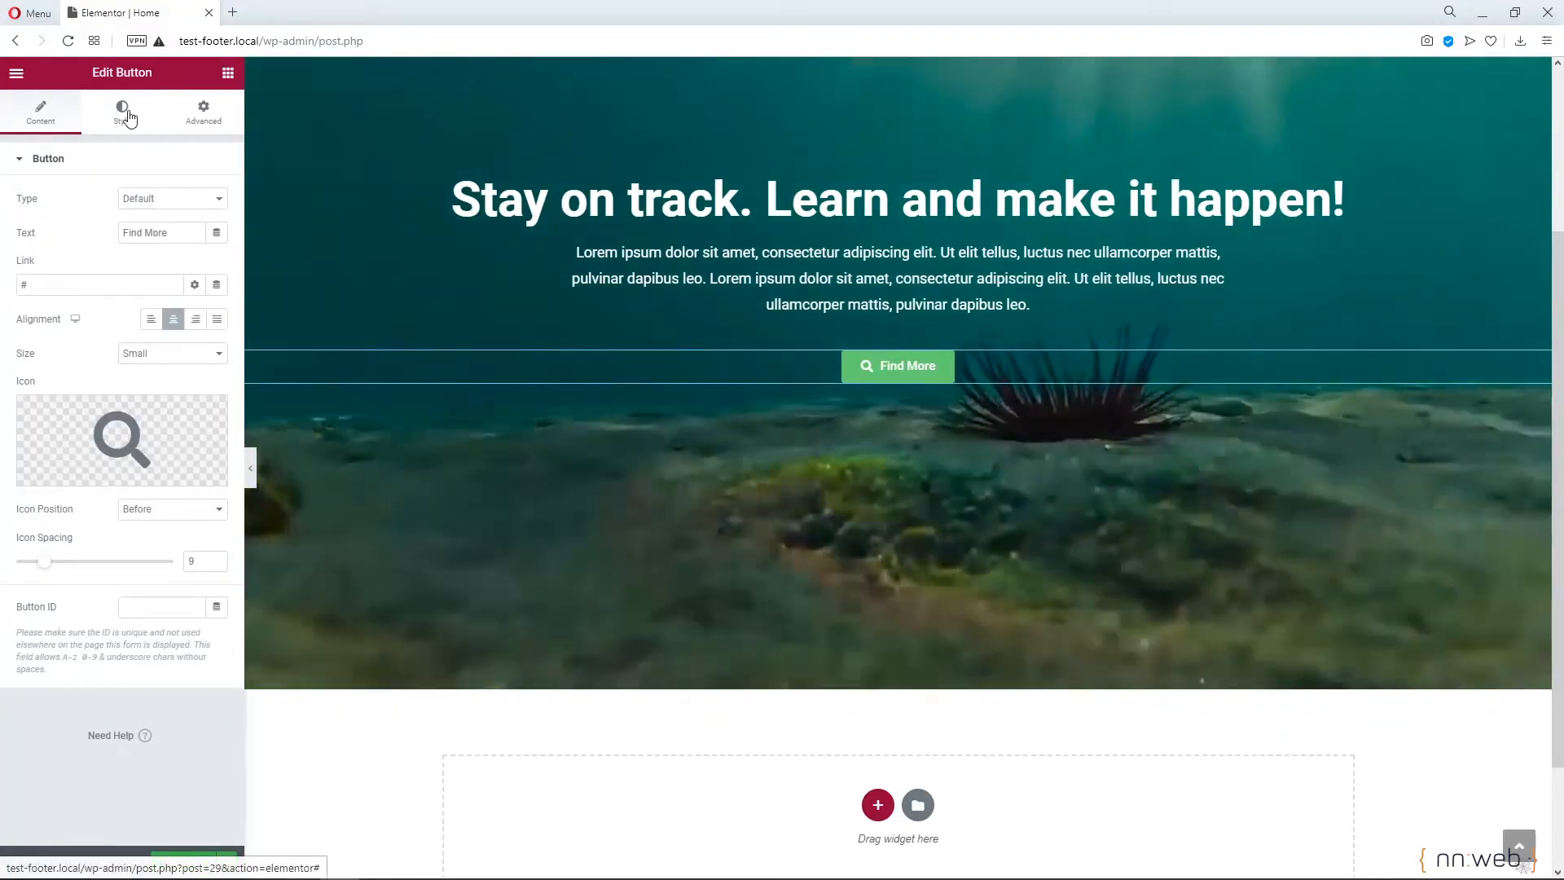
# Make the button's normal background fully transparent and give it a solid border 1 px wide on all sides
pyautogui.click(128, 118)
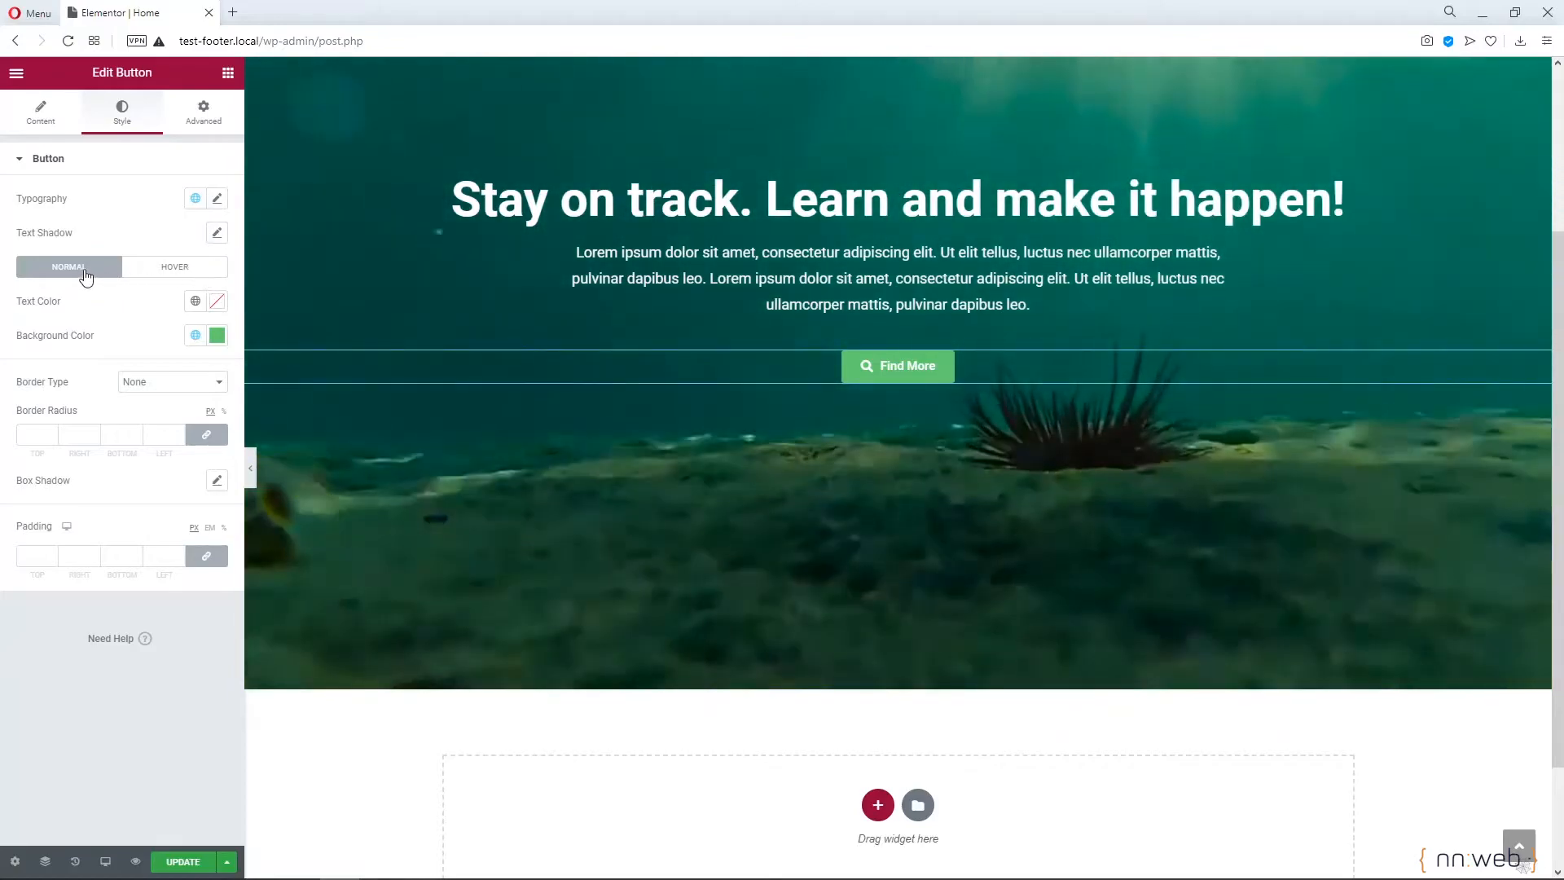
pyautogui.click(217, 341)
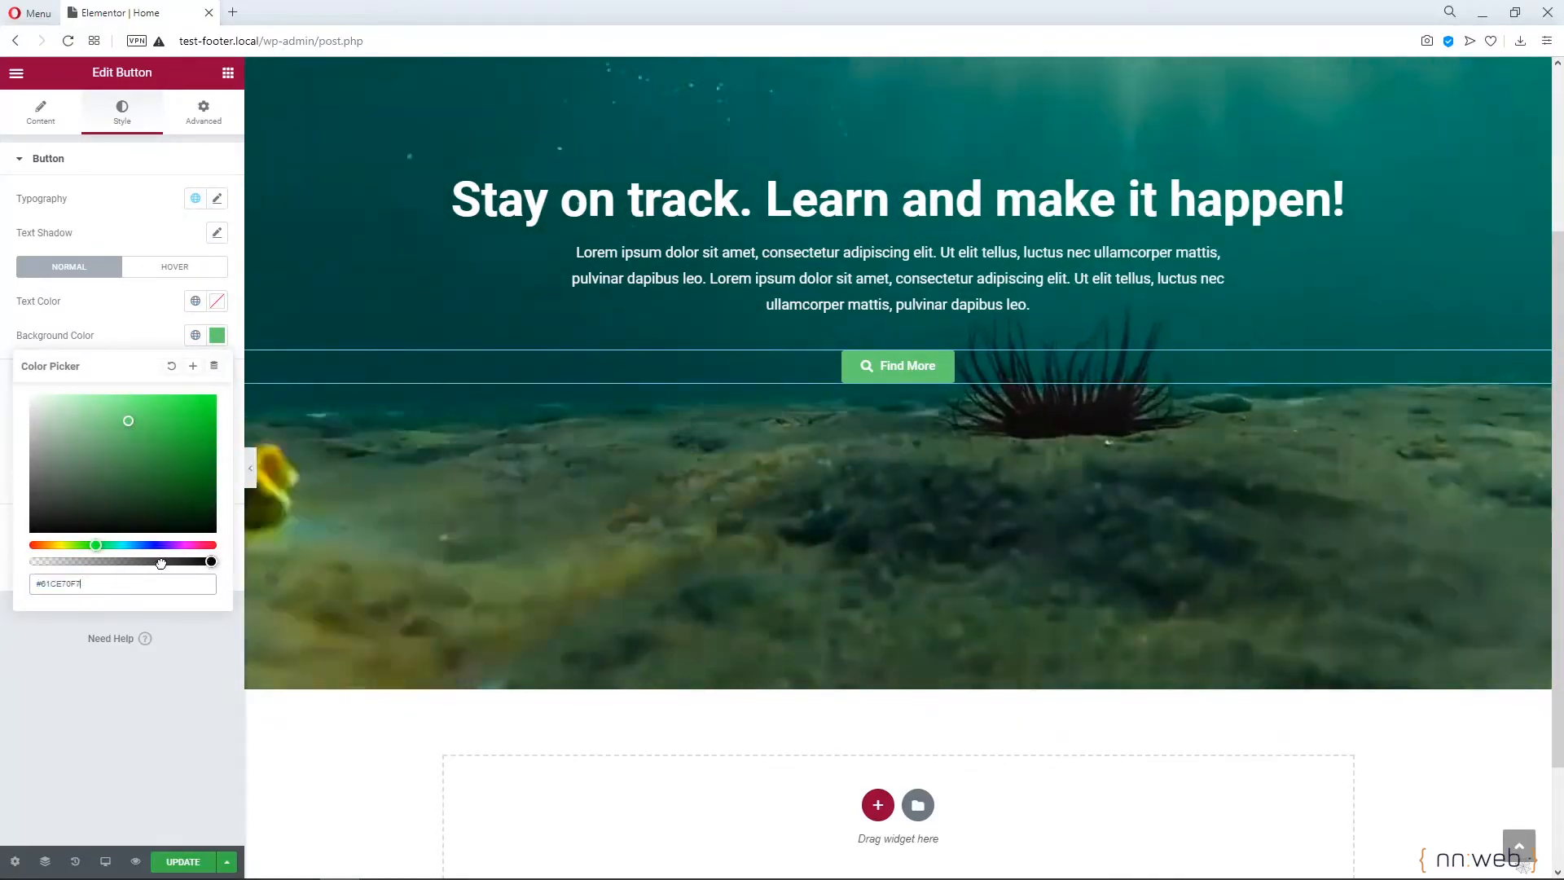
pyautogui.moveTo(176, 564); pyautogui.dragTo(29, 562)
pyautogui.click(99, 672)
pyautogui.click(167, 381)
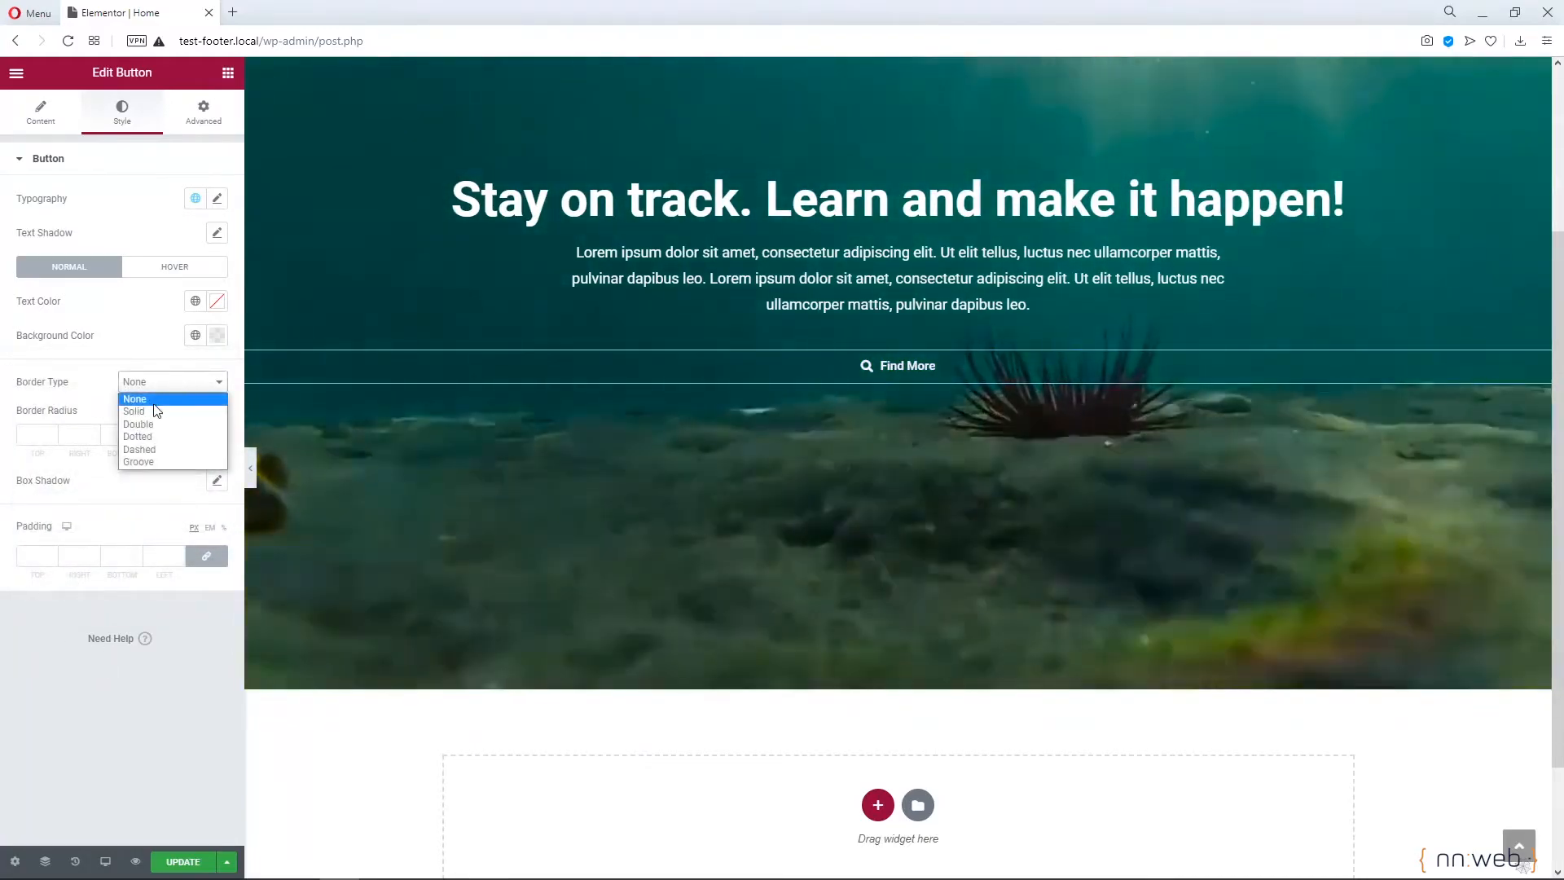
pyautogui.click(134, 411)
pyautogui.click(177, 442)
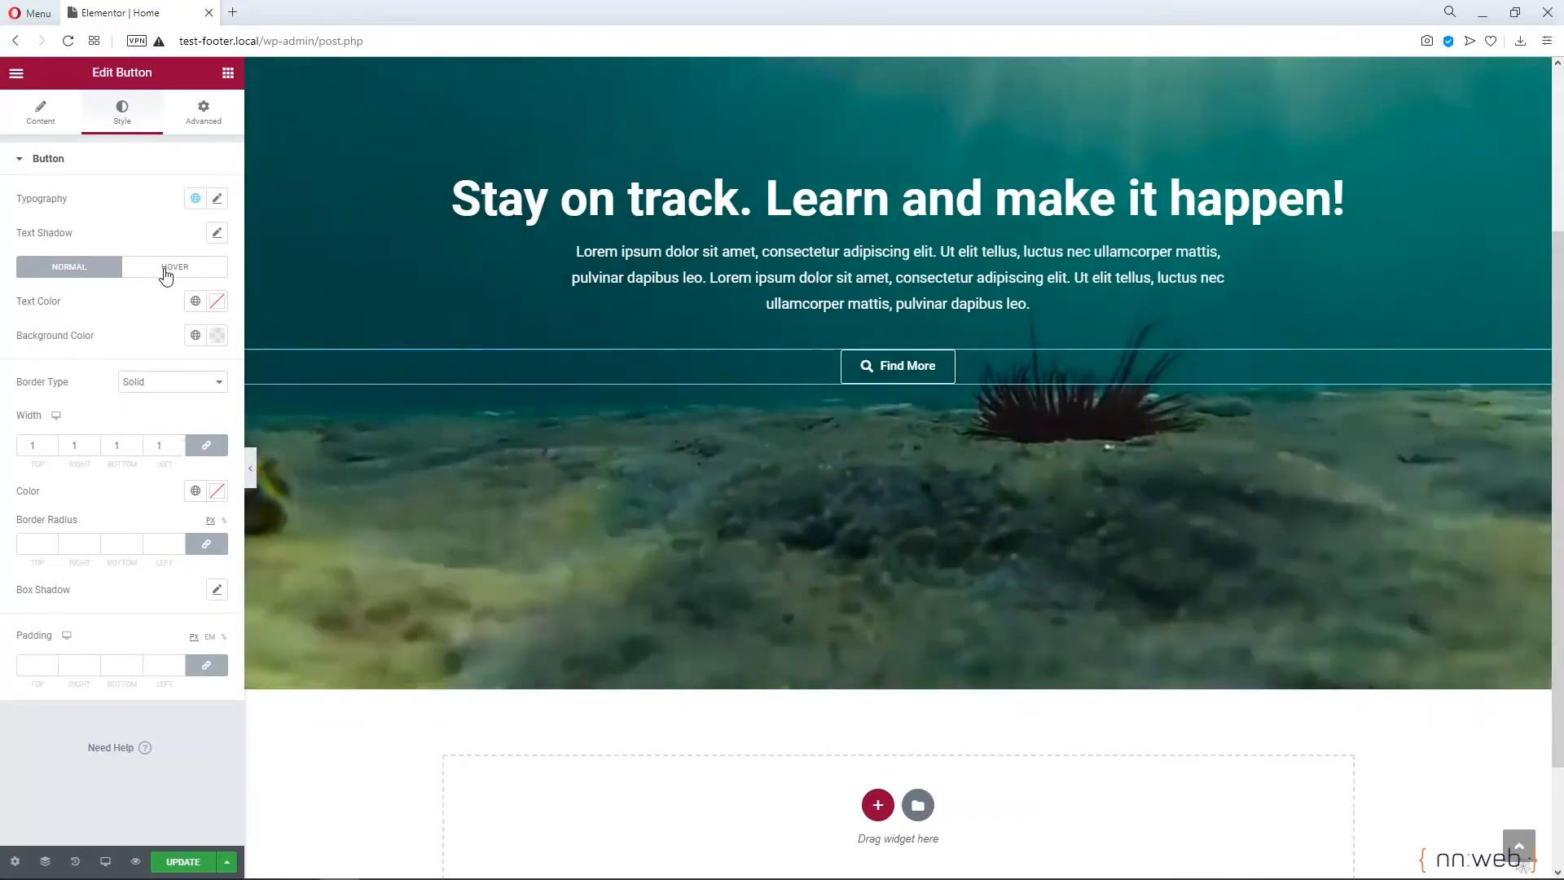
# Set the button's hover background color to teal #258A82
pyautogui.click(175, 267)
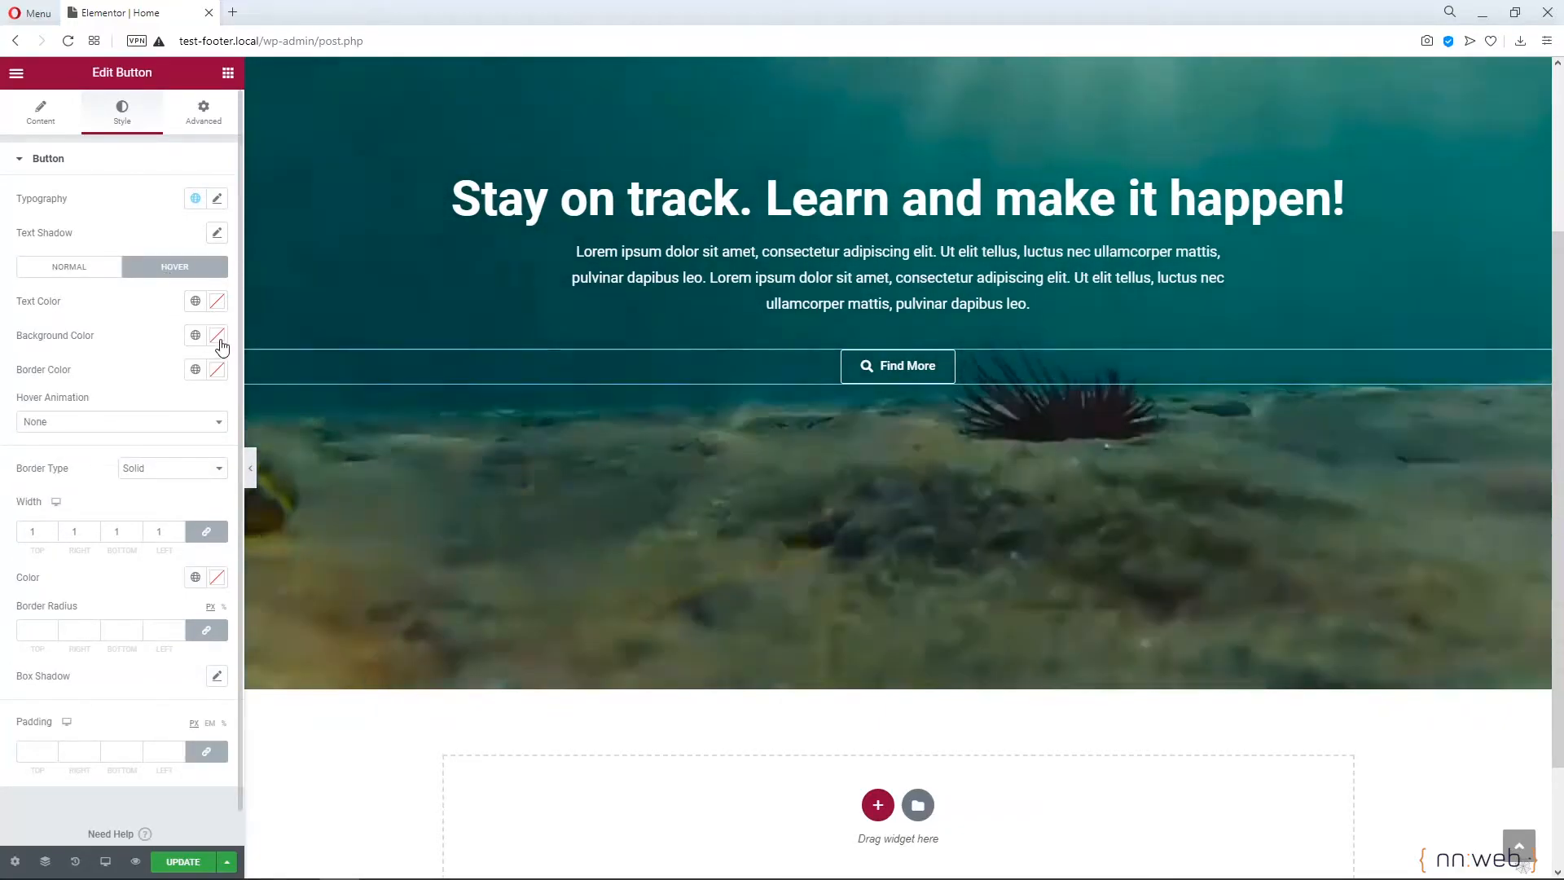
pyautogui.click(217, 335)
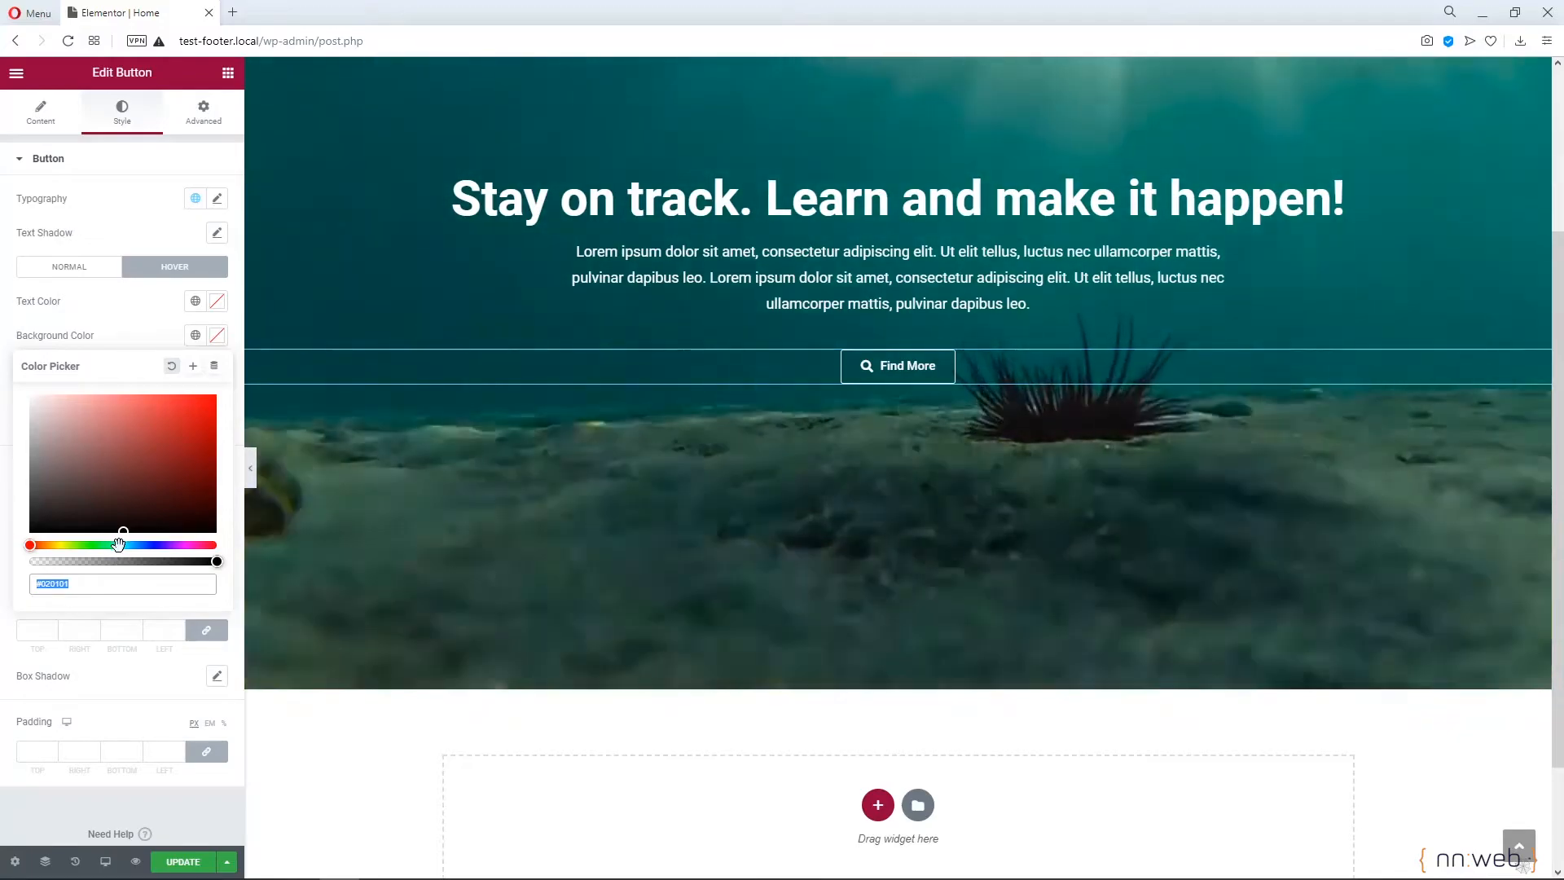
pyautogui.click(121, 545)
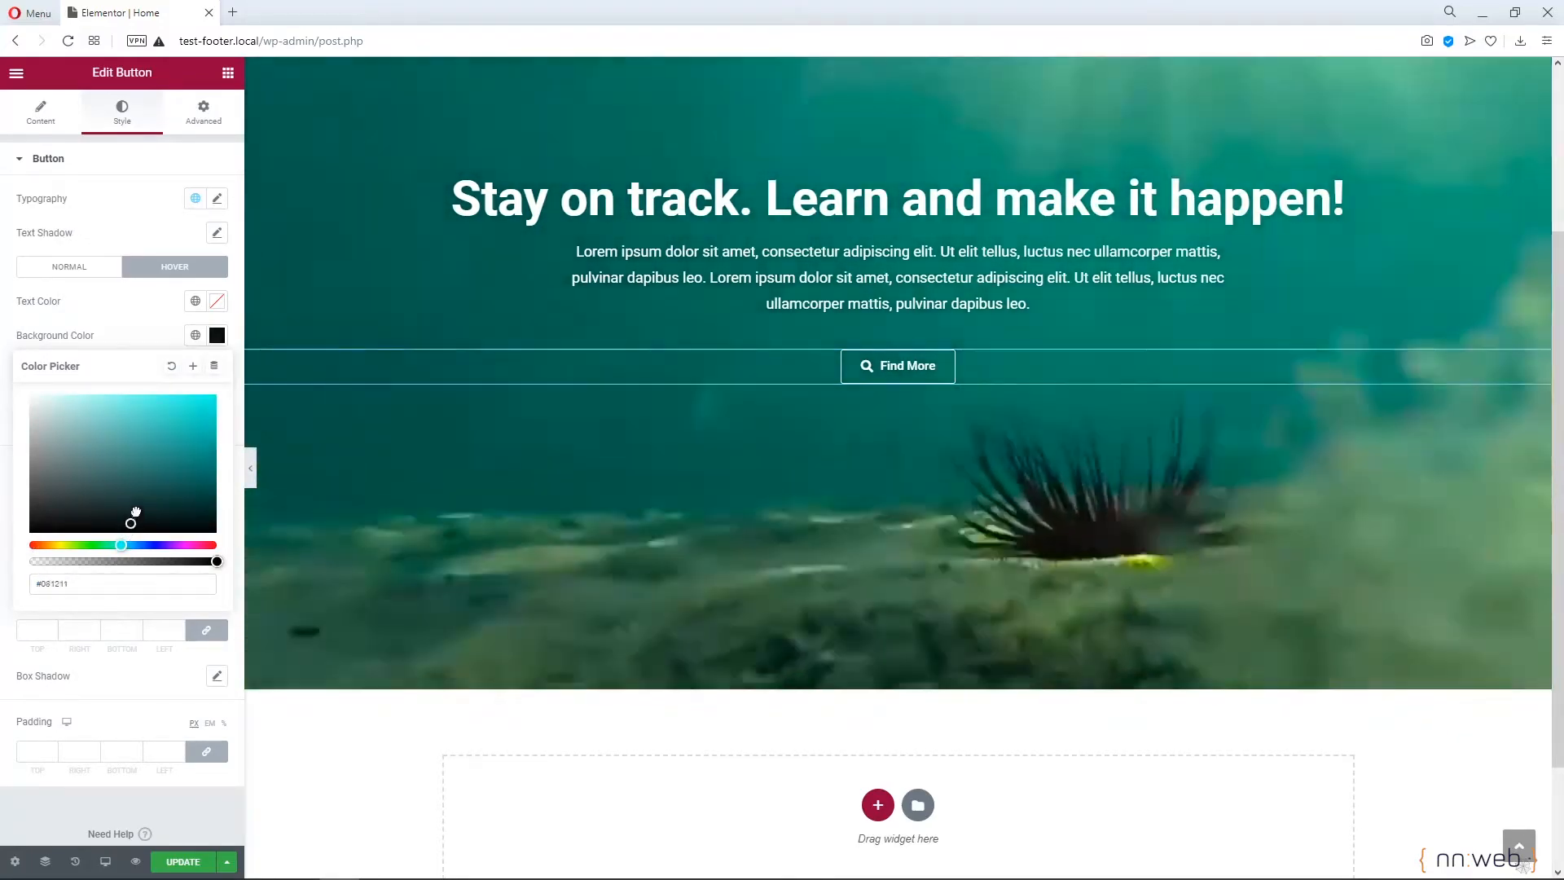
pyautogui.click(150, 454)
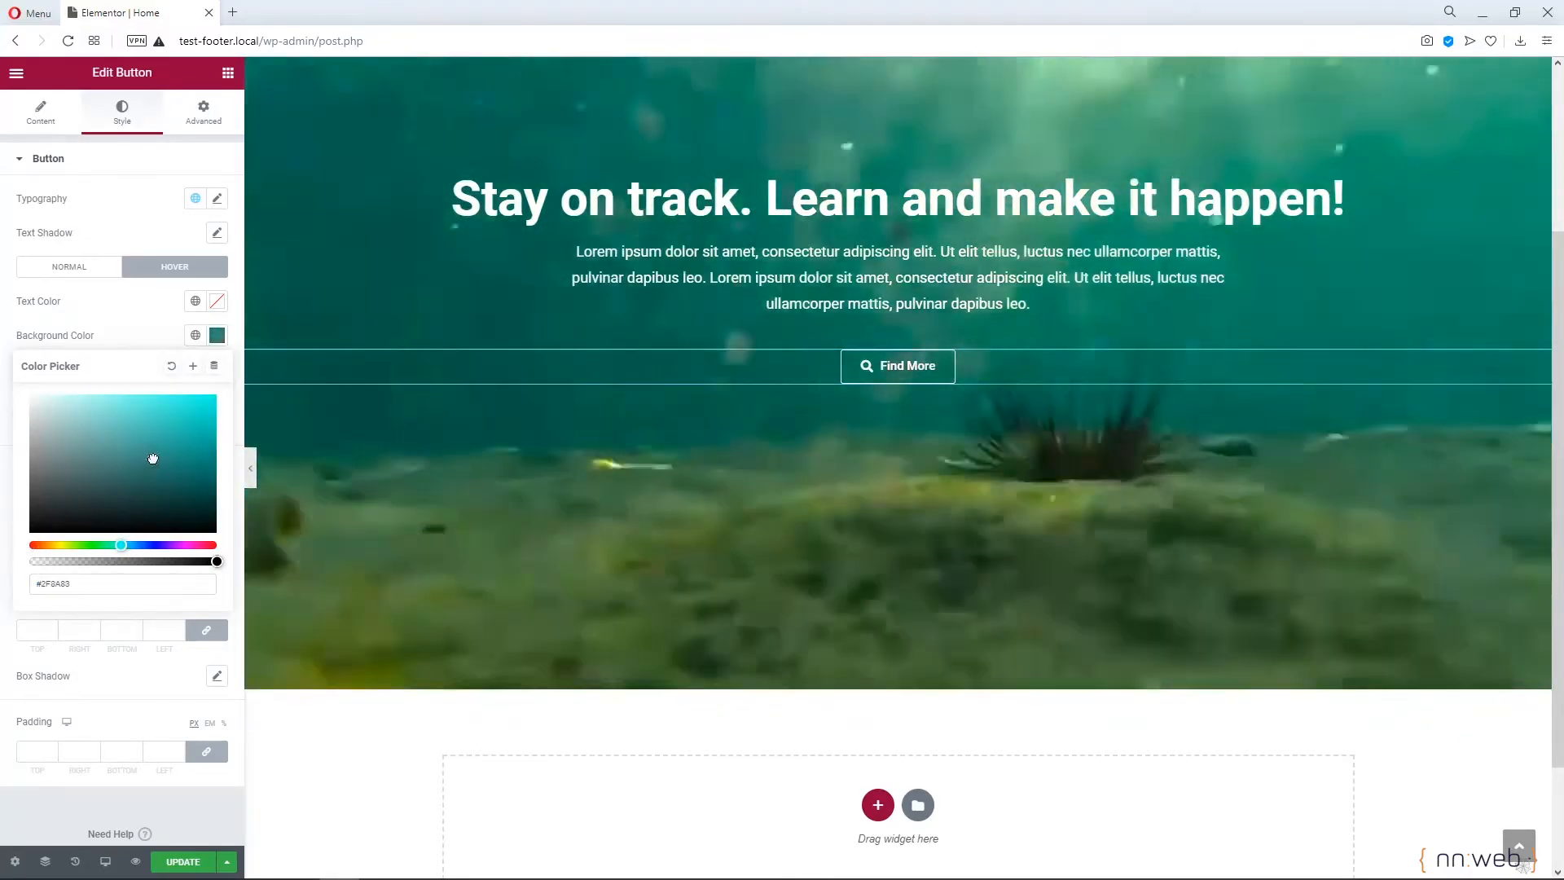
pyautogui.moveTo(158, 459); pyautogui.dragTo(167, 458)
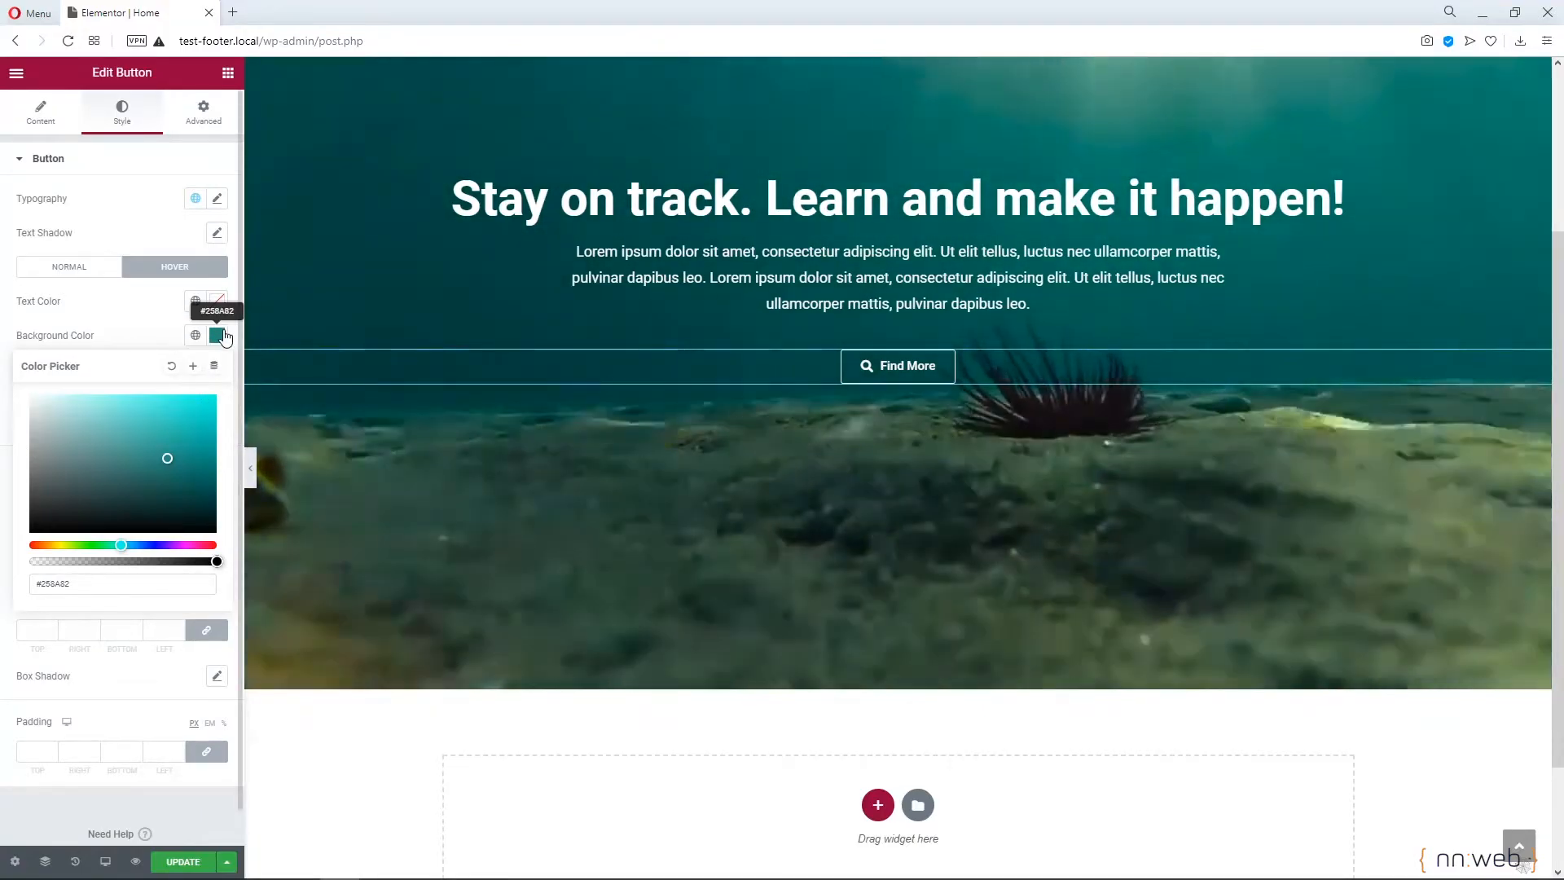
pyautogui.click(222, 337)
pyautogui.click(218, 336)
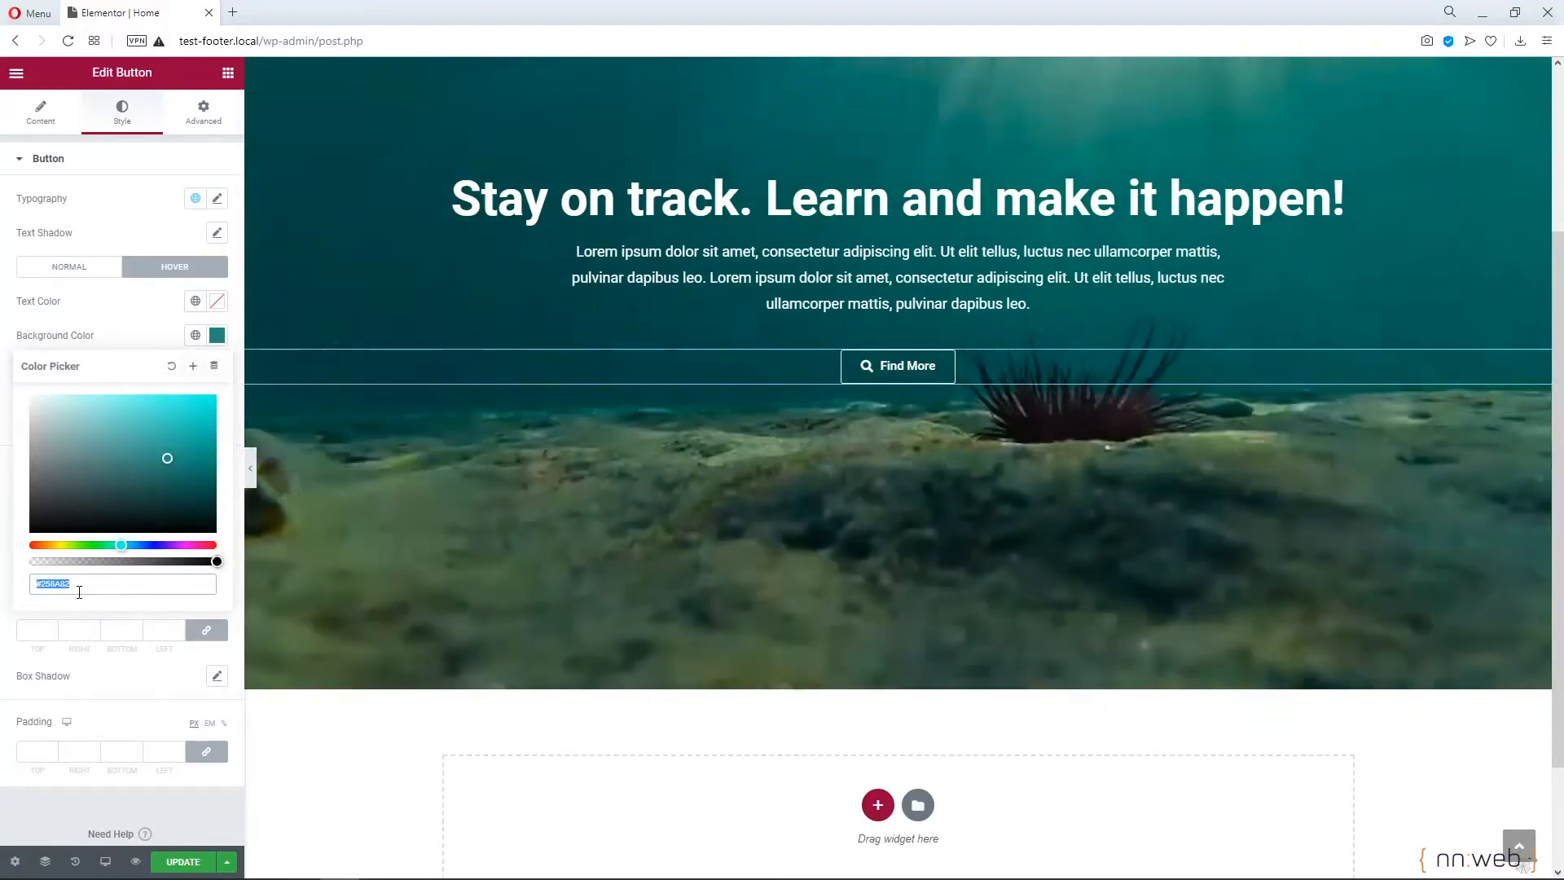
pyautogui.click(98, 586)
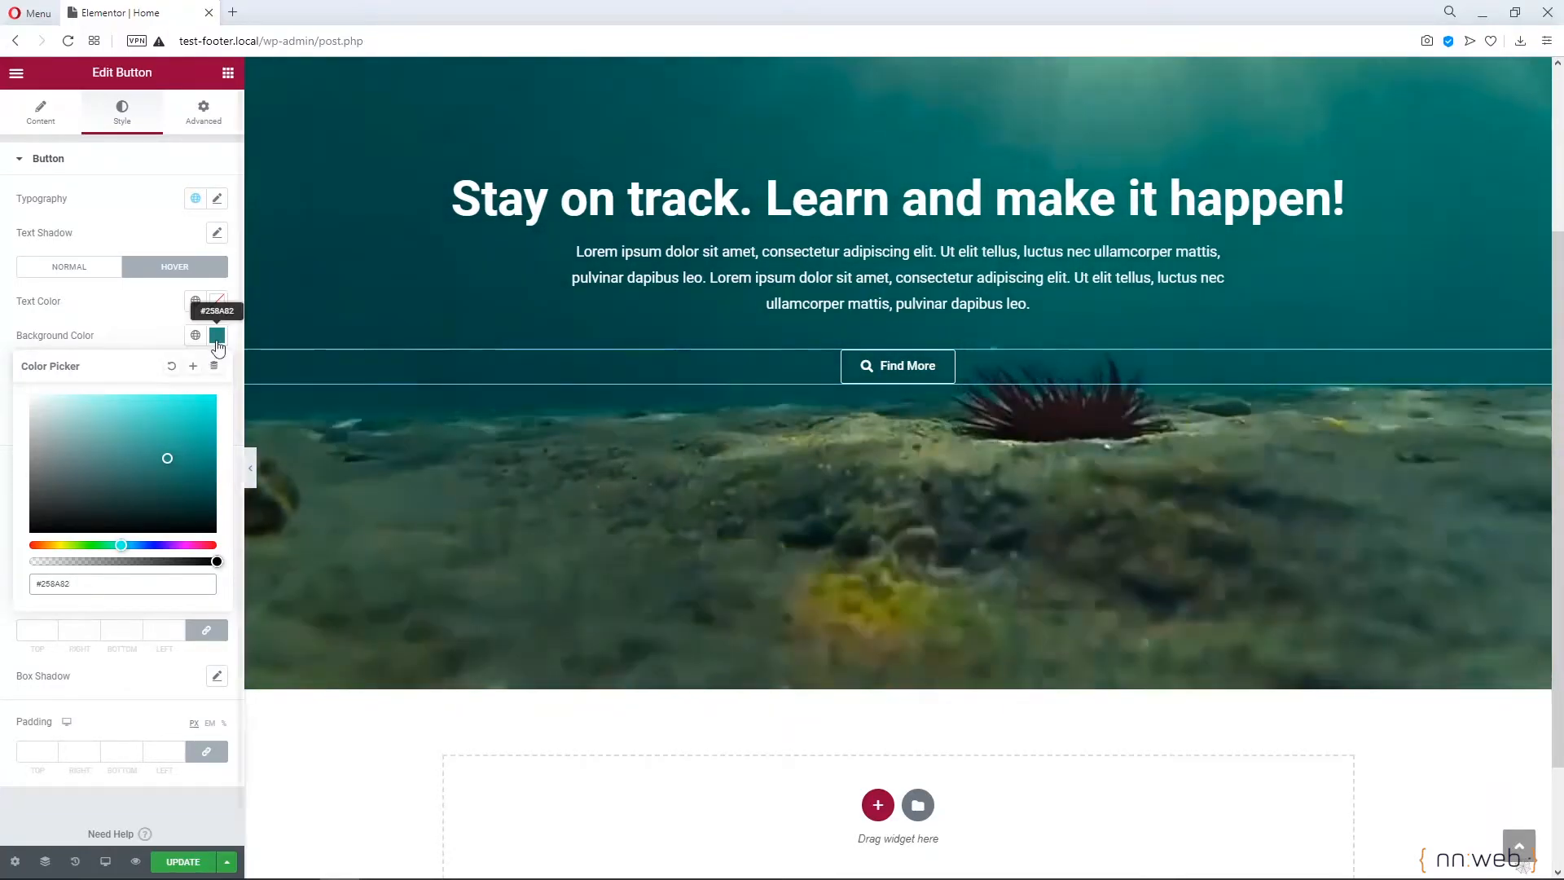
pyautogui.click(217, 335)
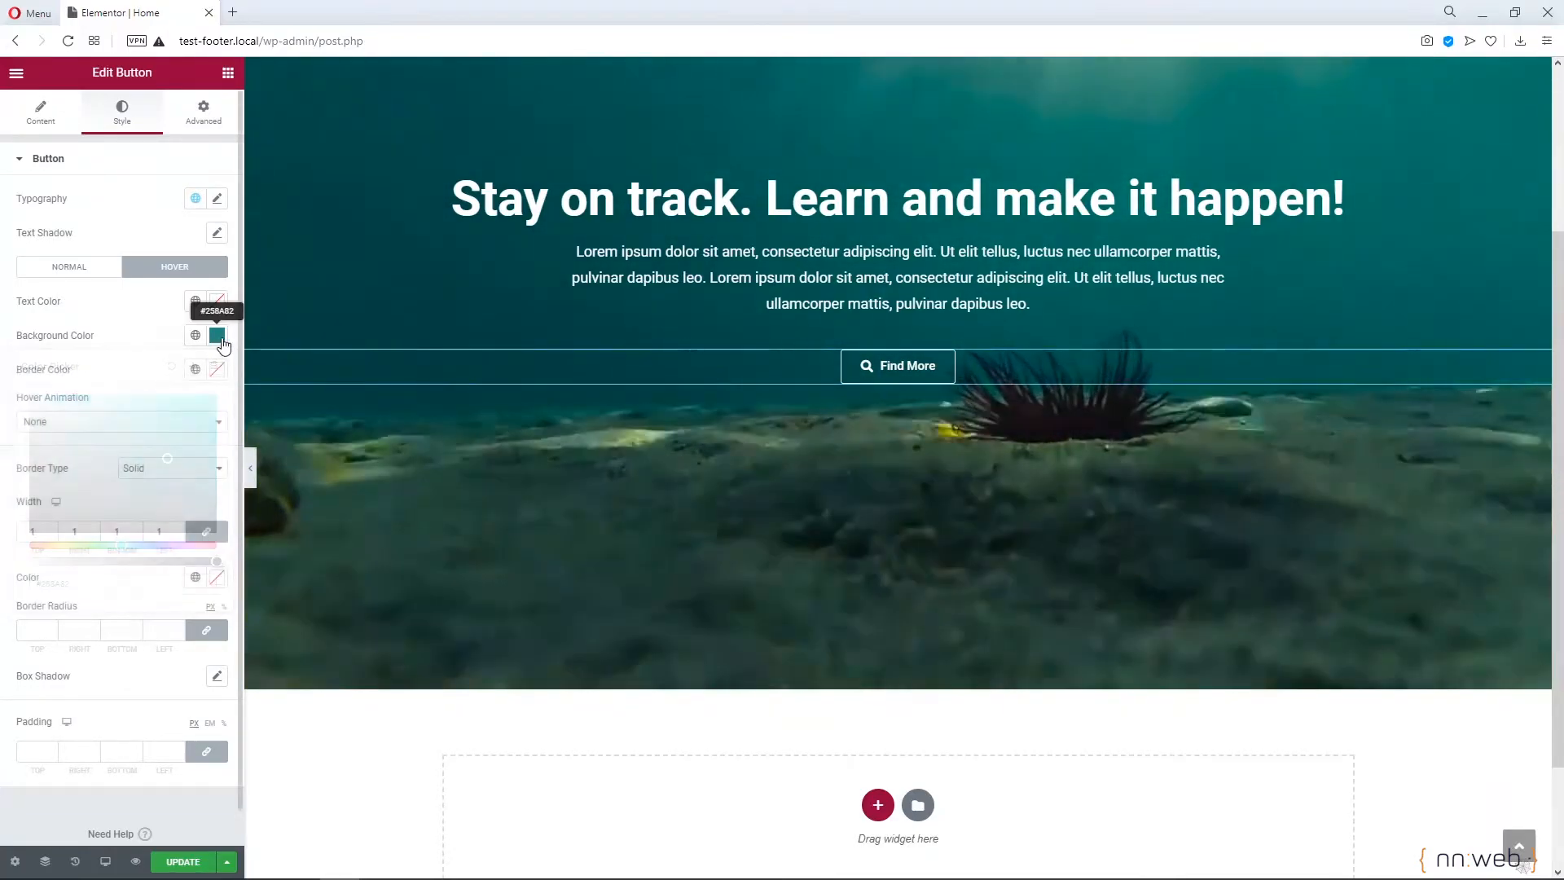
# Select the background video section for editing and show its style settings
pyautogui.scroll(4, 647, 313)
pyautogui.scroll(-2, 647, 313)
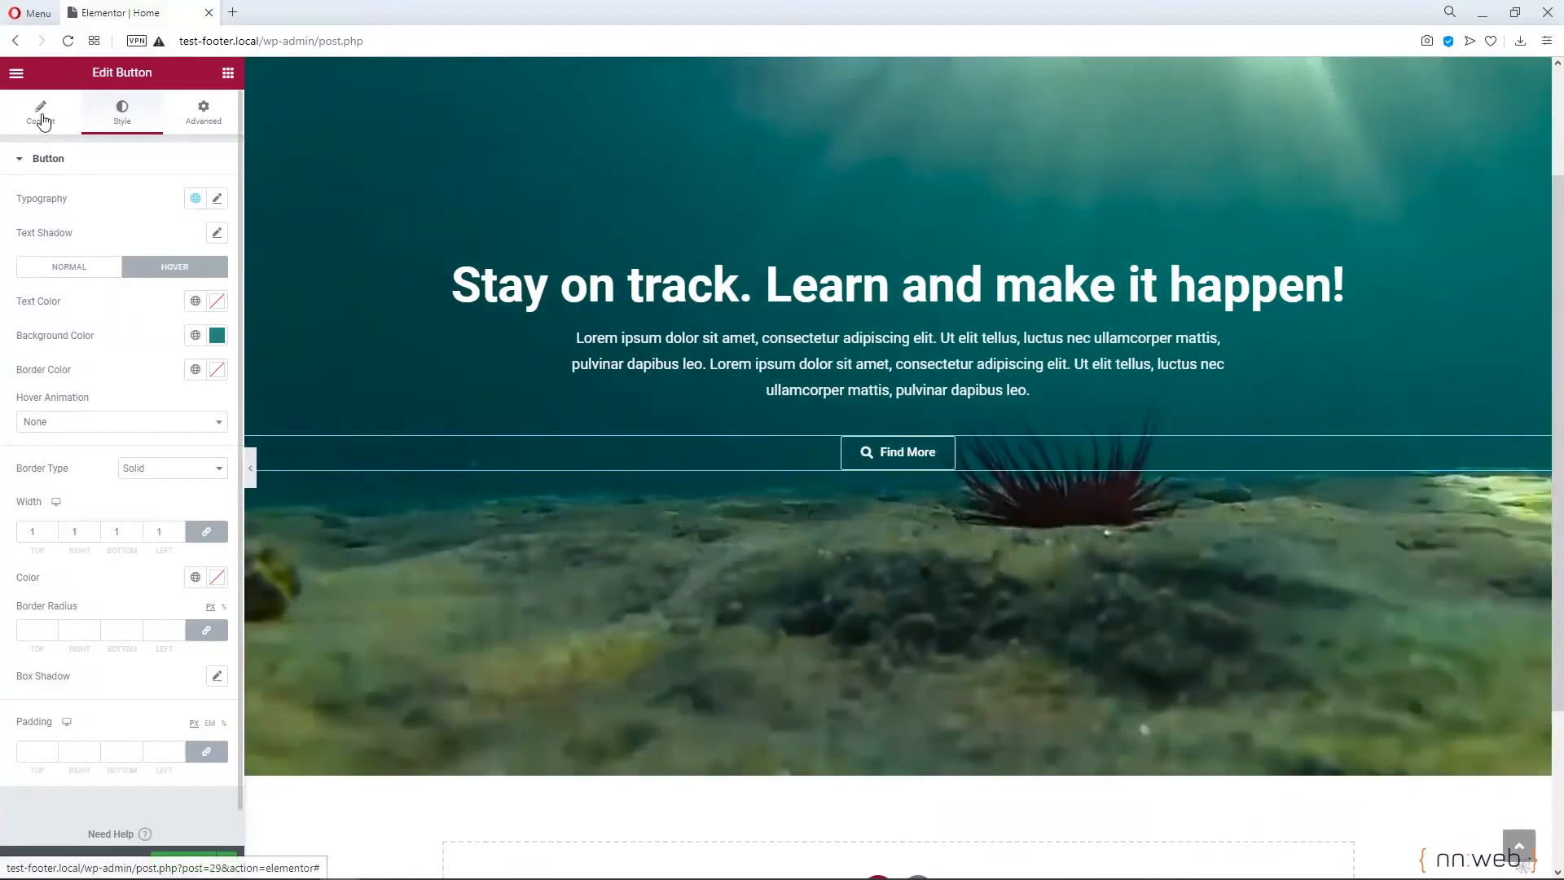
pyautogui.click(41, 118)
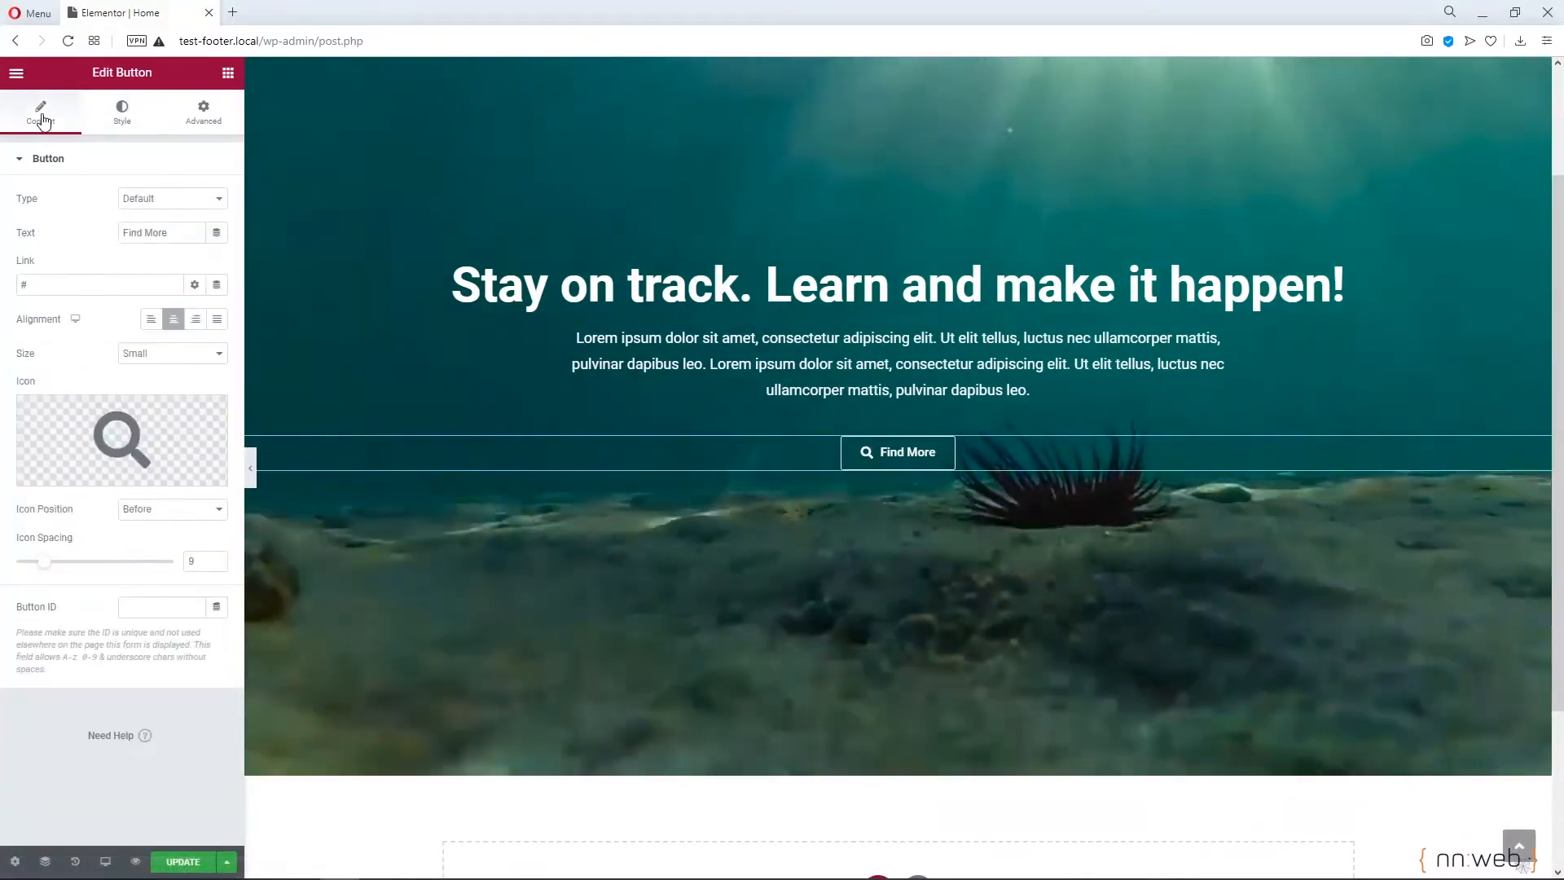
pyautogui.scroll(2, 699, 282)
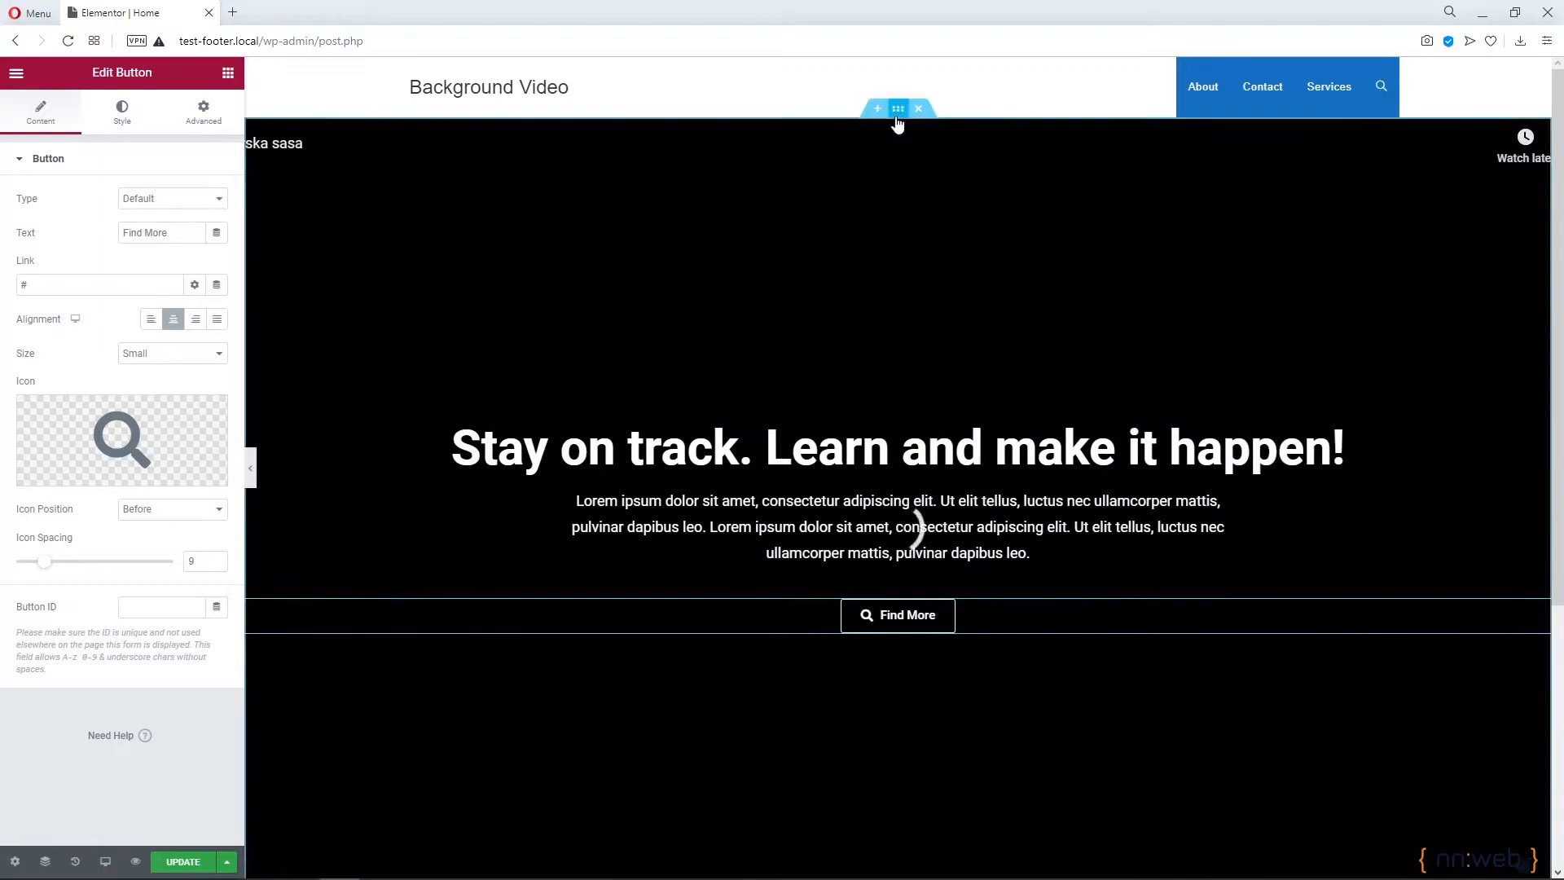
pyautogui.click(897, 114)
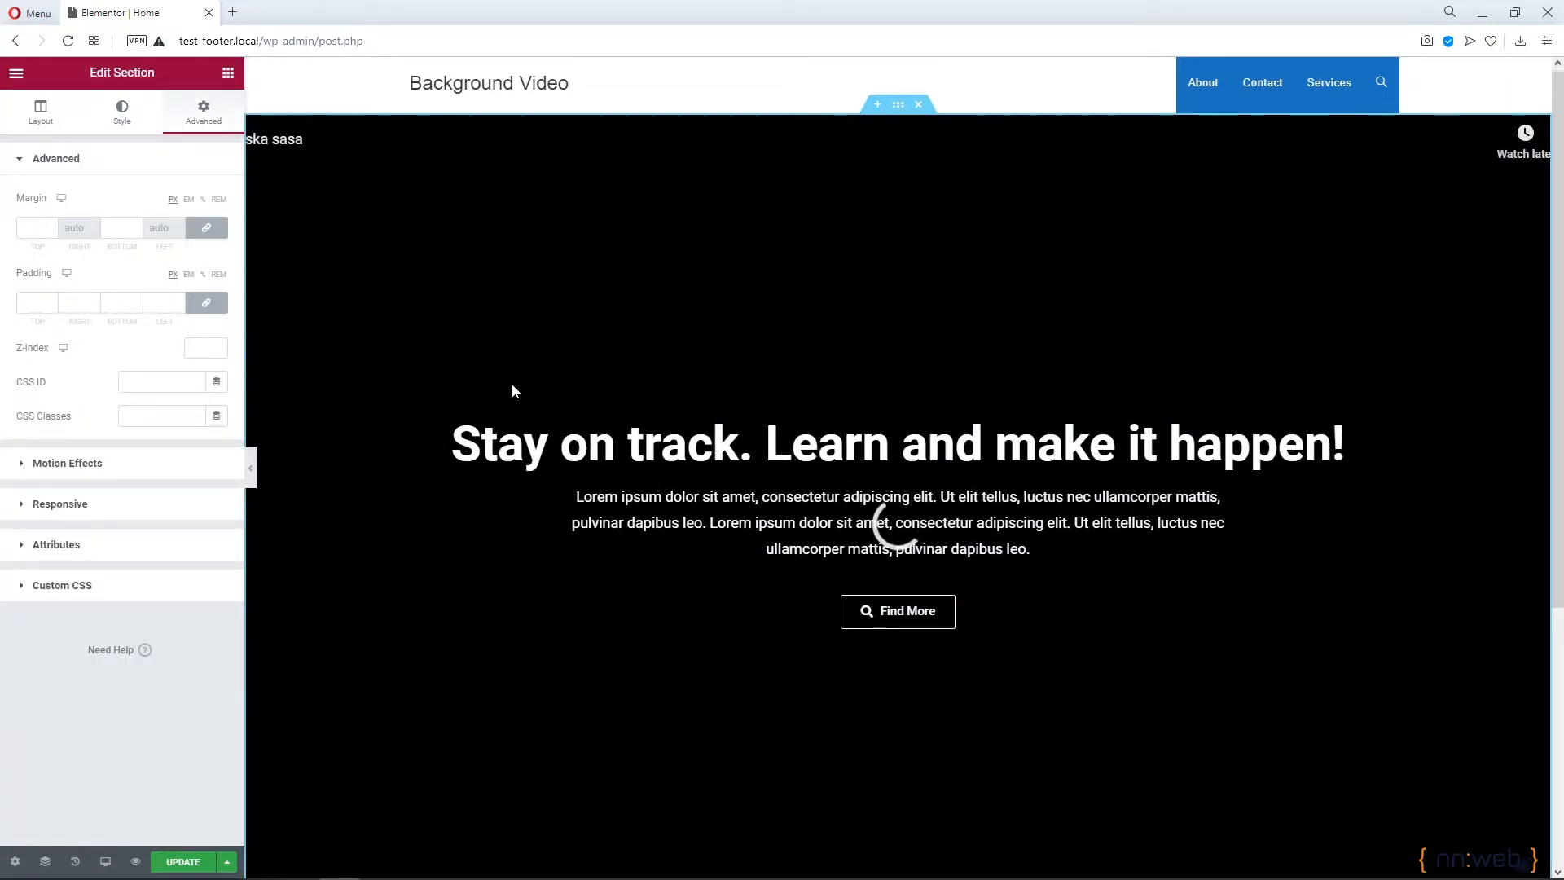
pyautogui.scroll(-3, 512, 391)
pyautogui.scroll(1, 513, 384)
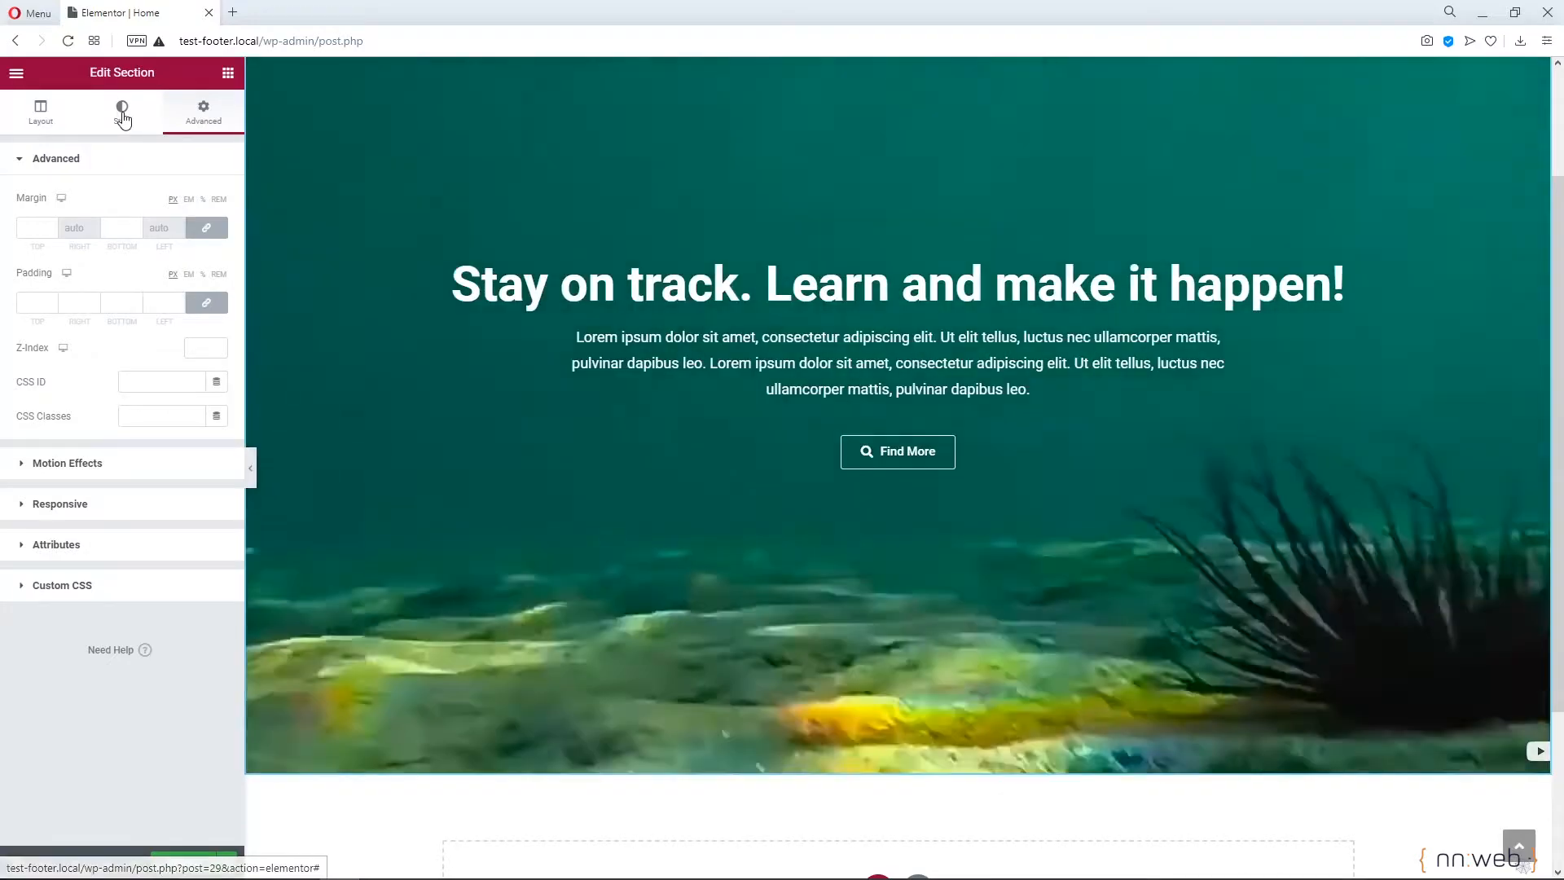
pyautogui.click(122, 116)
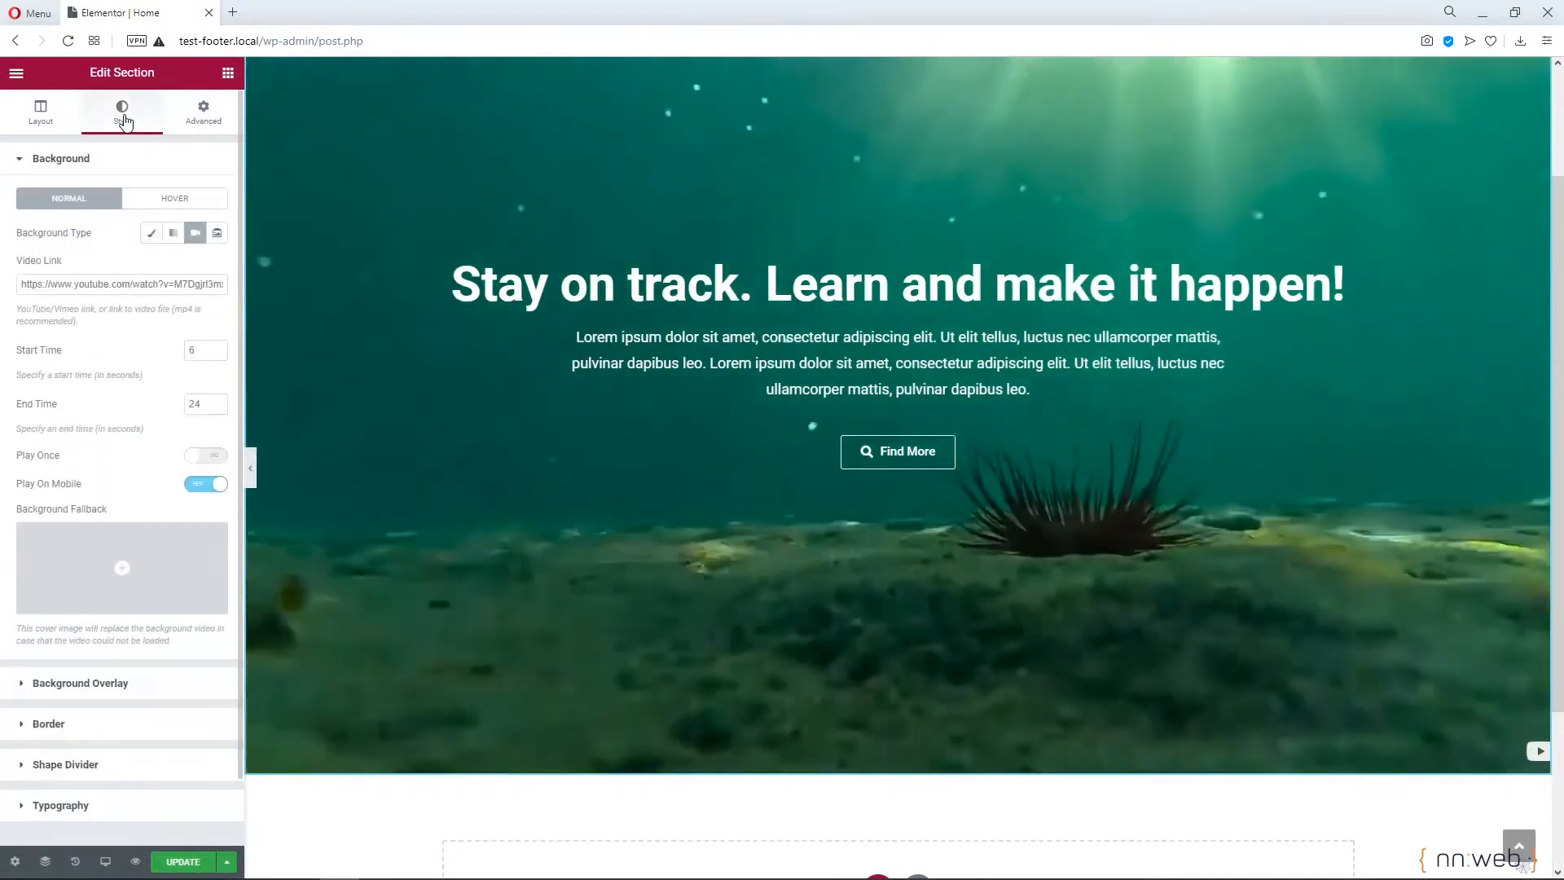
# Add a classic background overlay to the video section with dark color #222 and an opacity of 0.5
pyautogui.scroll(-2, 123, 603)
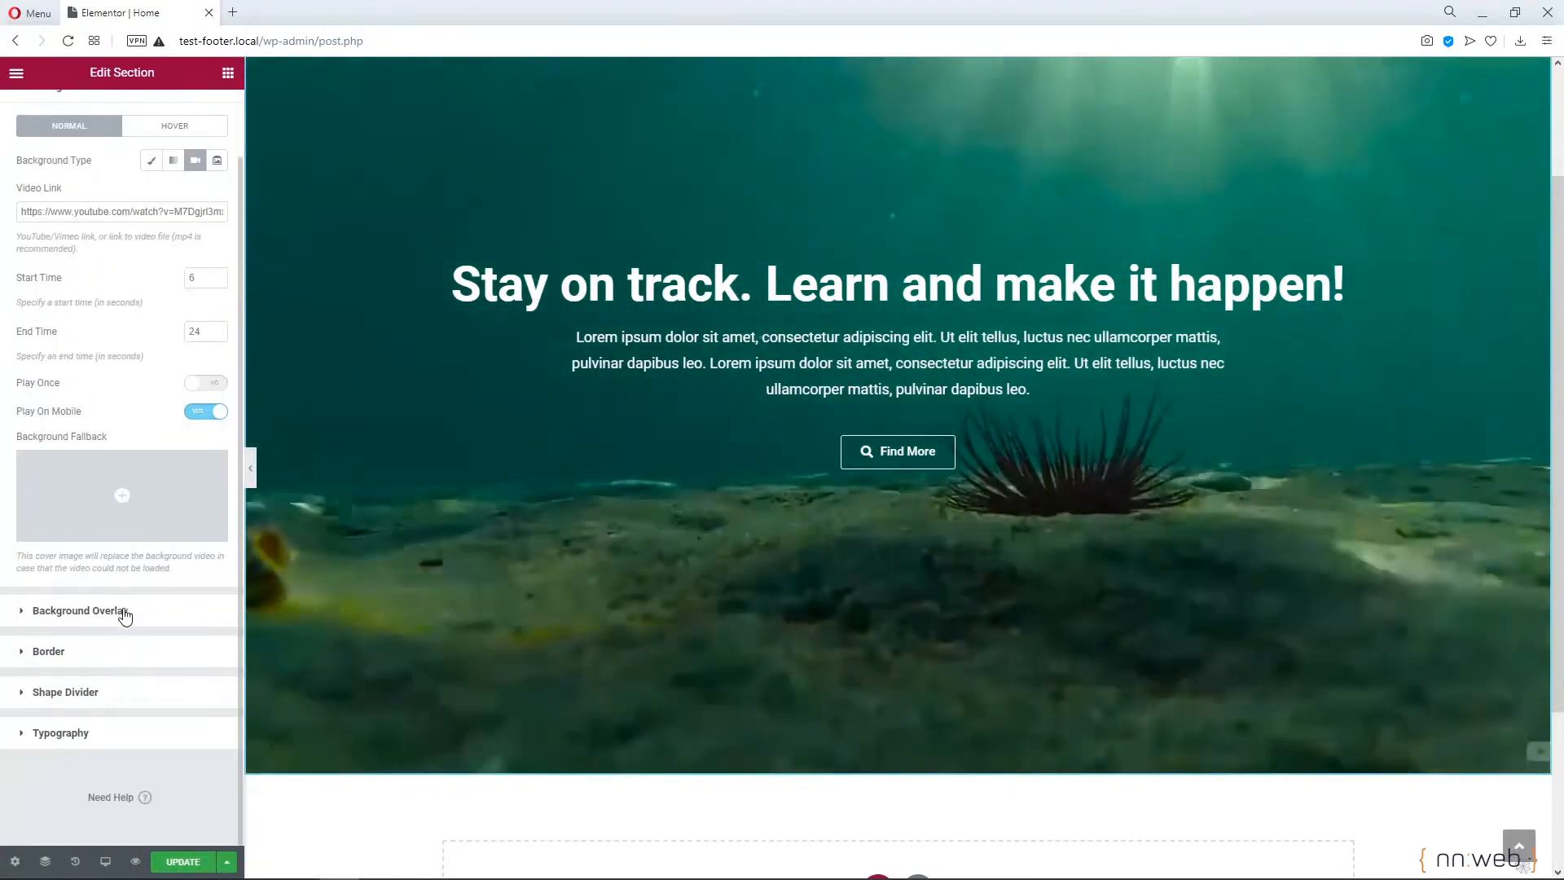
pyautogui.click(124, 616)
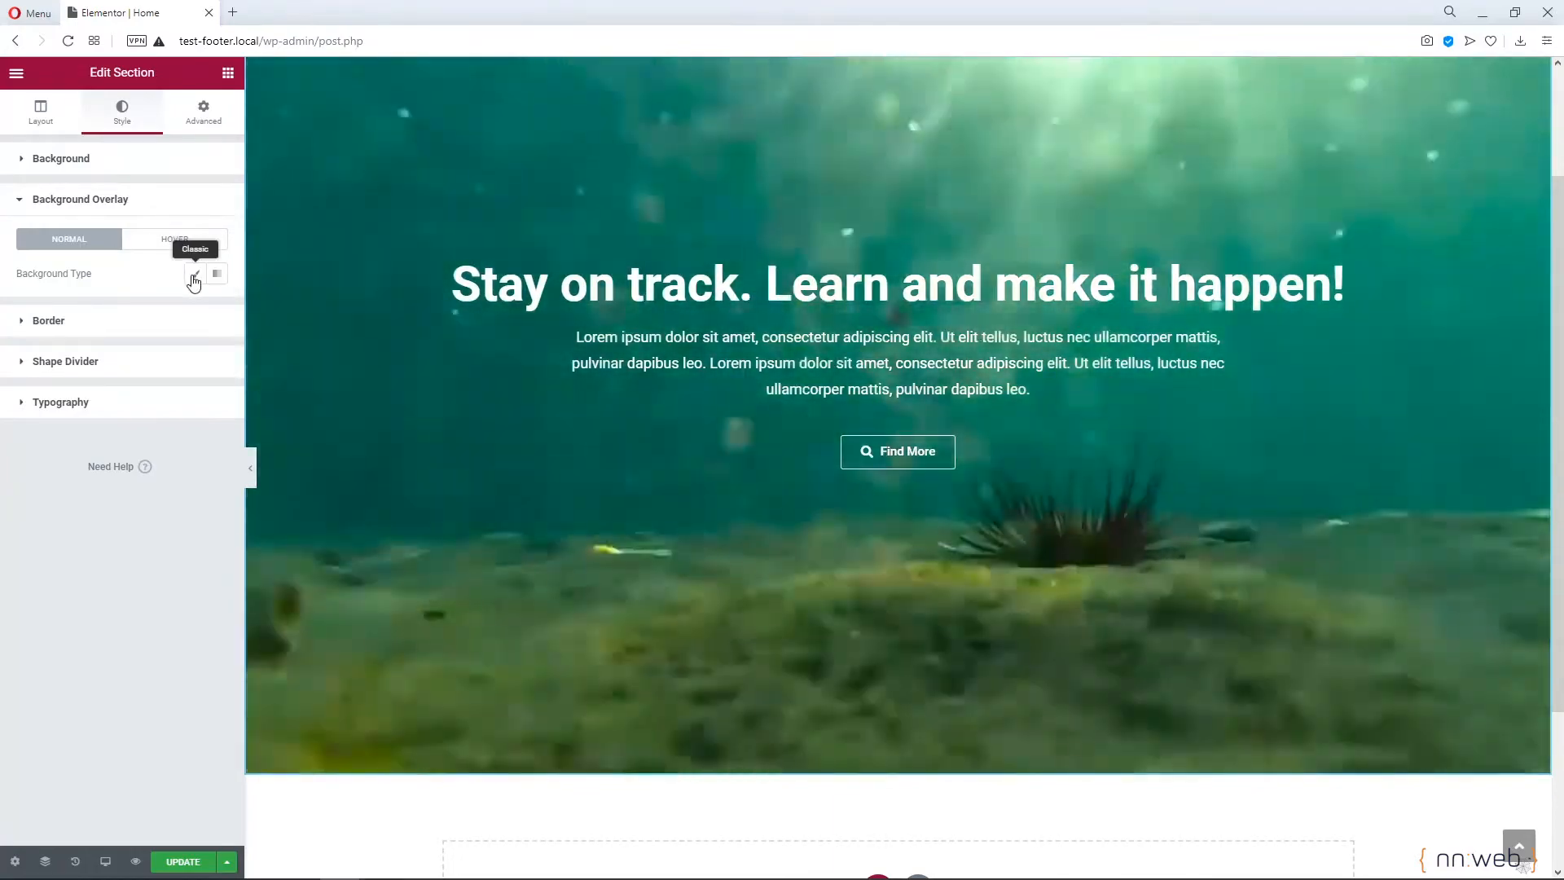
pyautogui.click(195, 274)
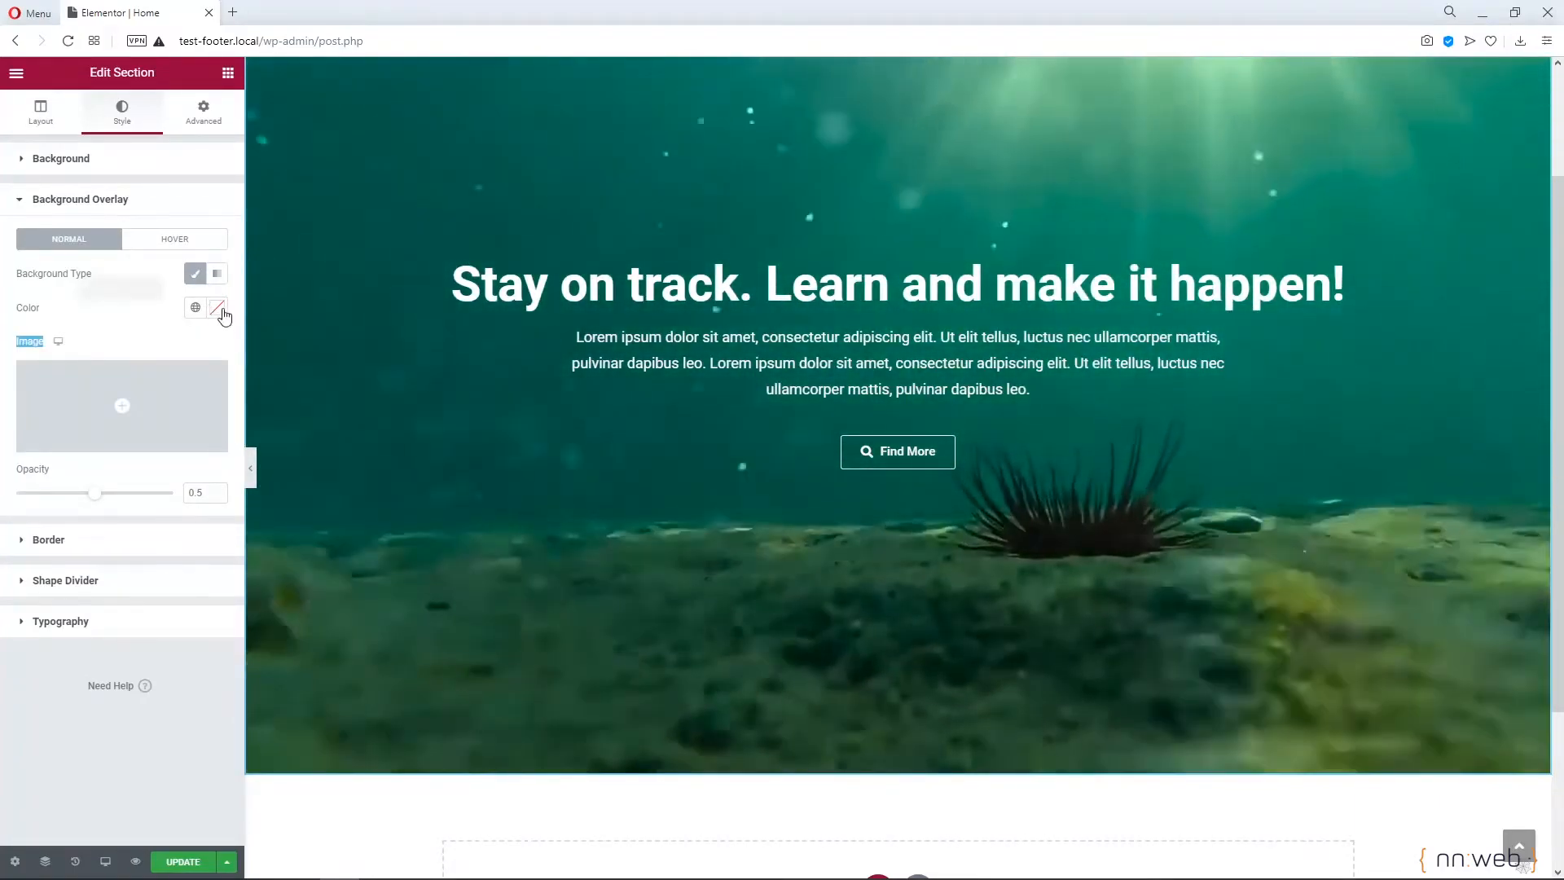
pyautogui.click(216, 308)
pyautogui.moveTo(35, 505); pyautogui.dragTo(27, 505)
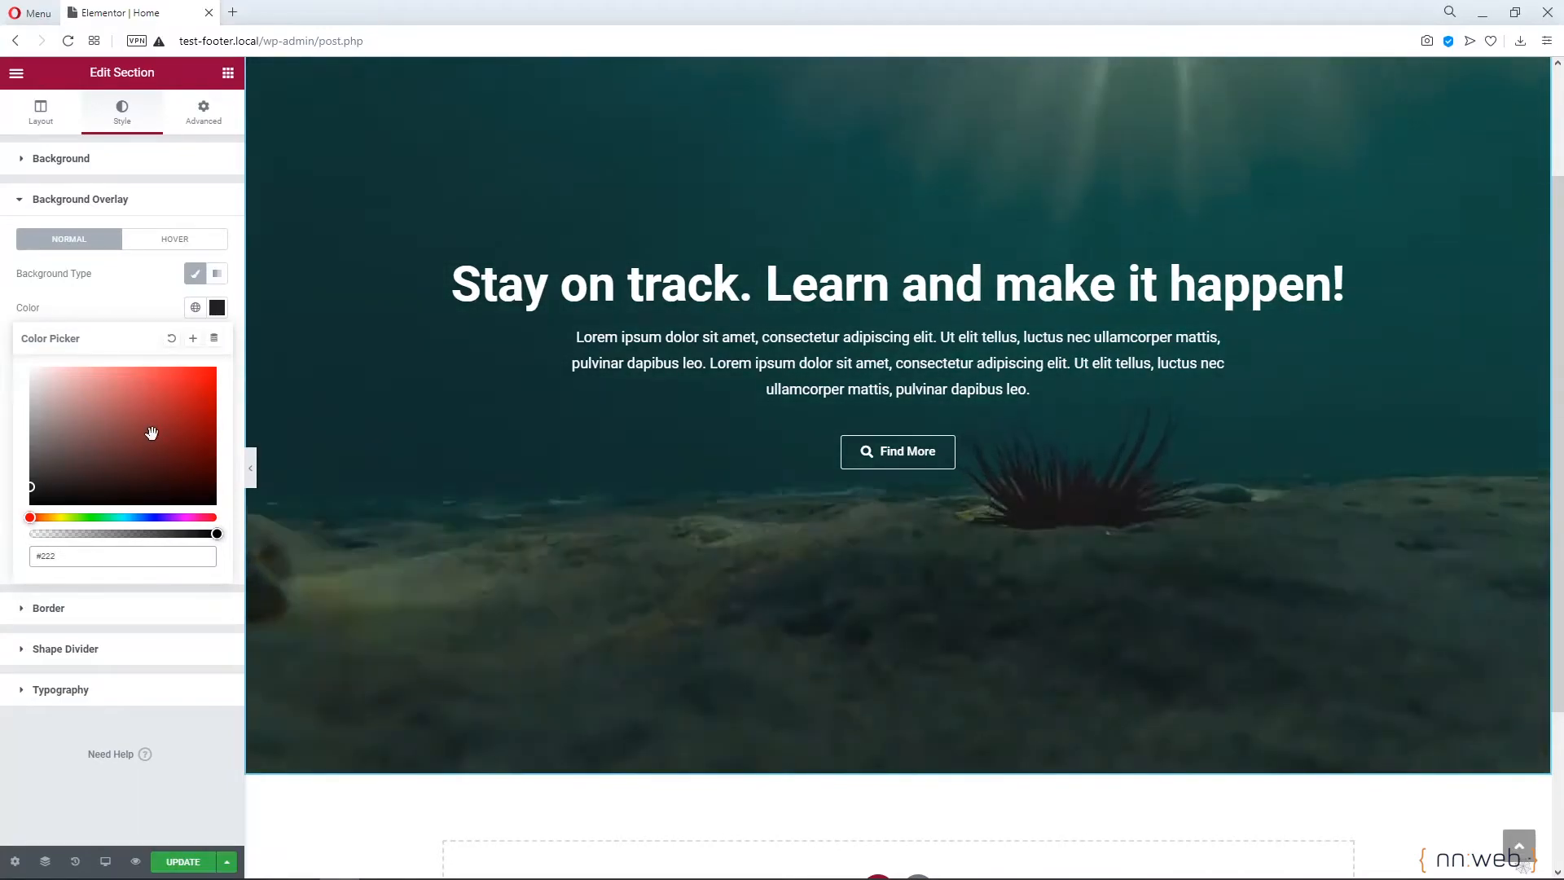
pyautogui.click(153, 298)
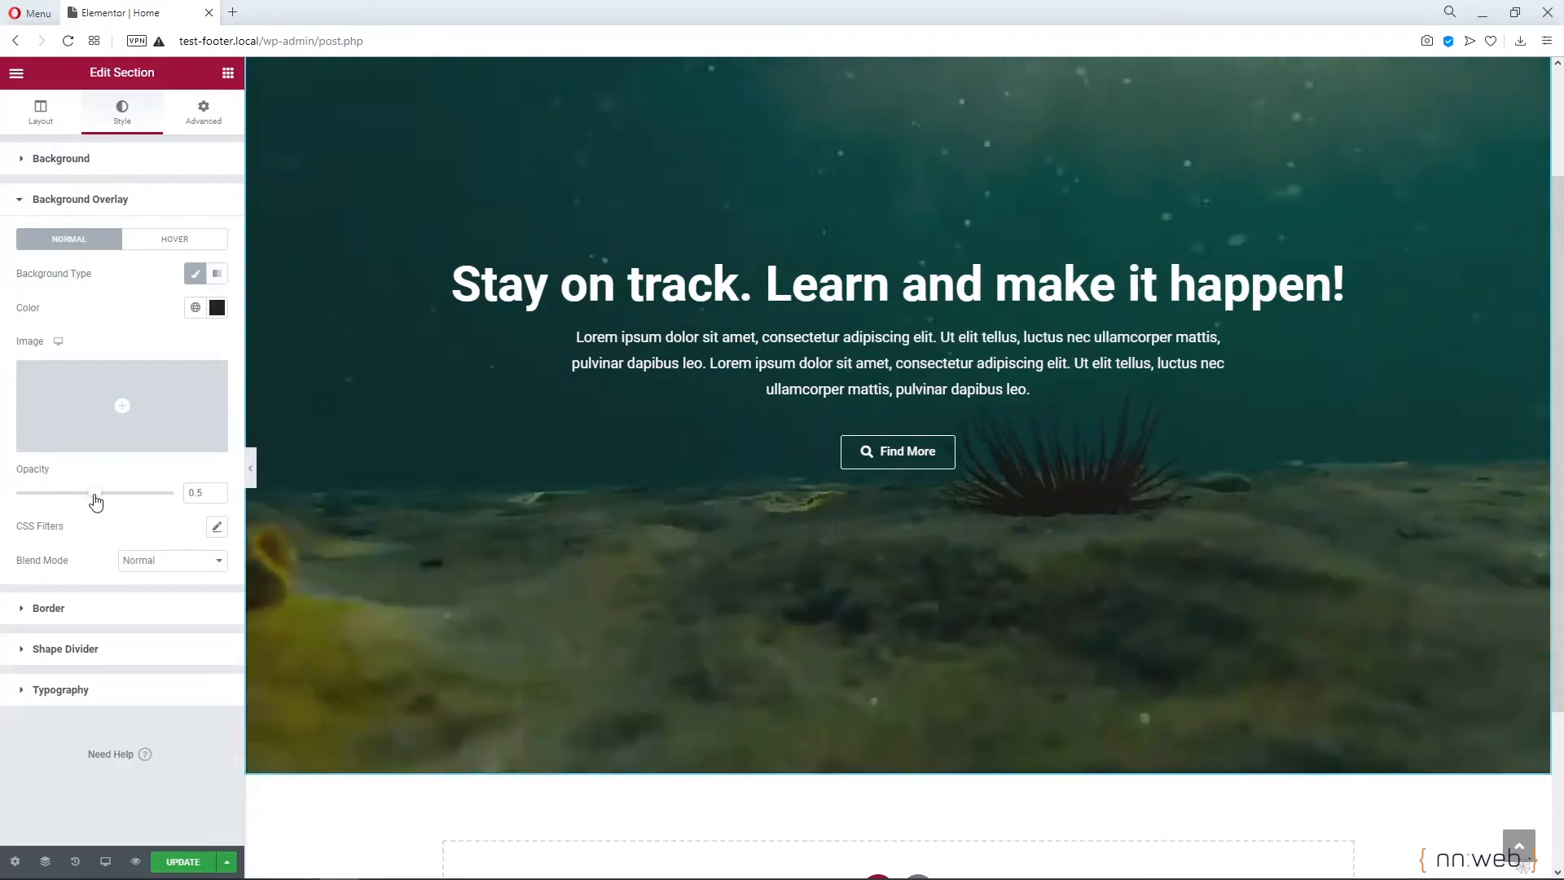
pyautogui.moveTo(142, 493); pyautogui.dragTo(104, 494)
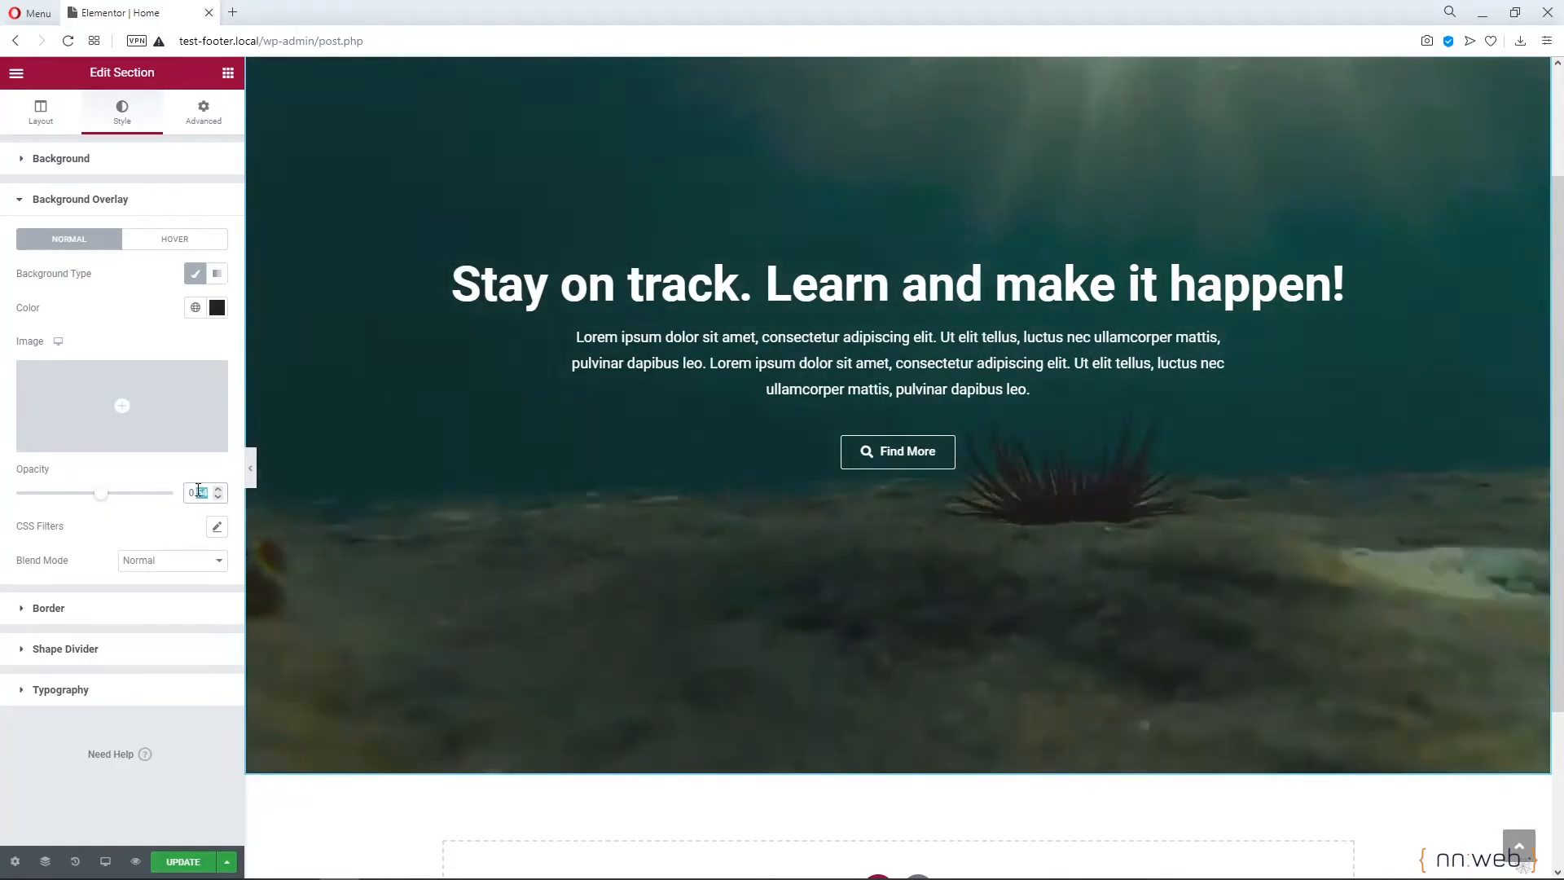
pyautogui.write('6')
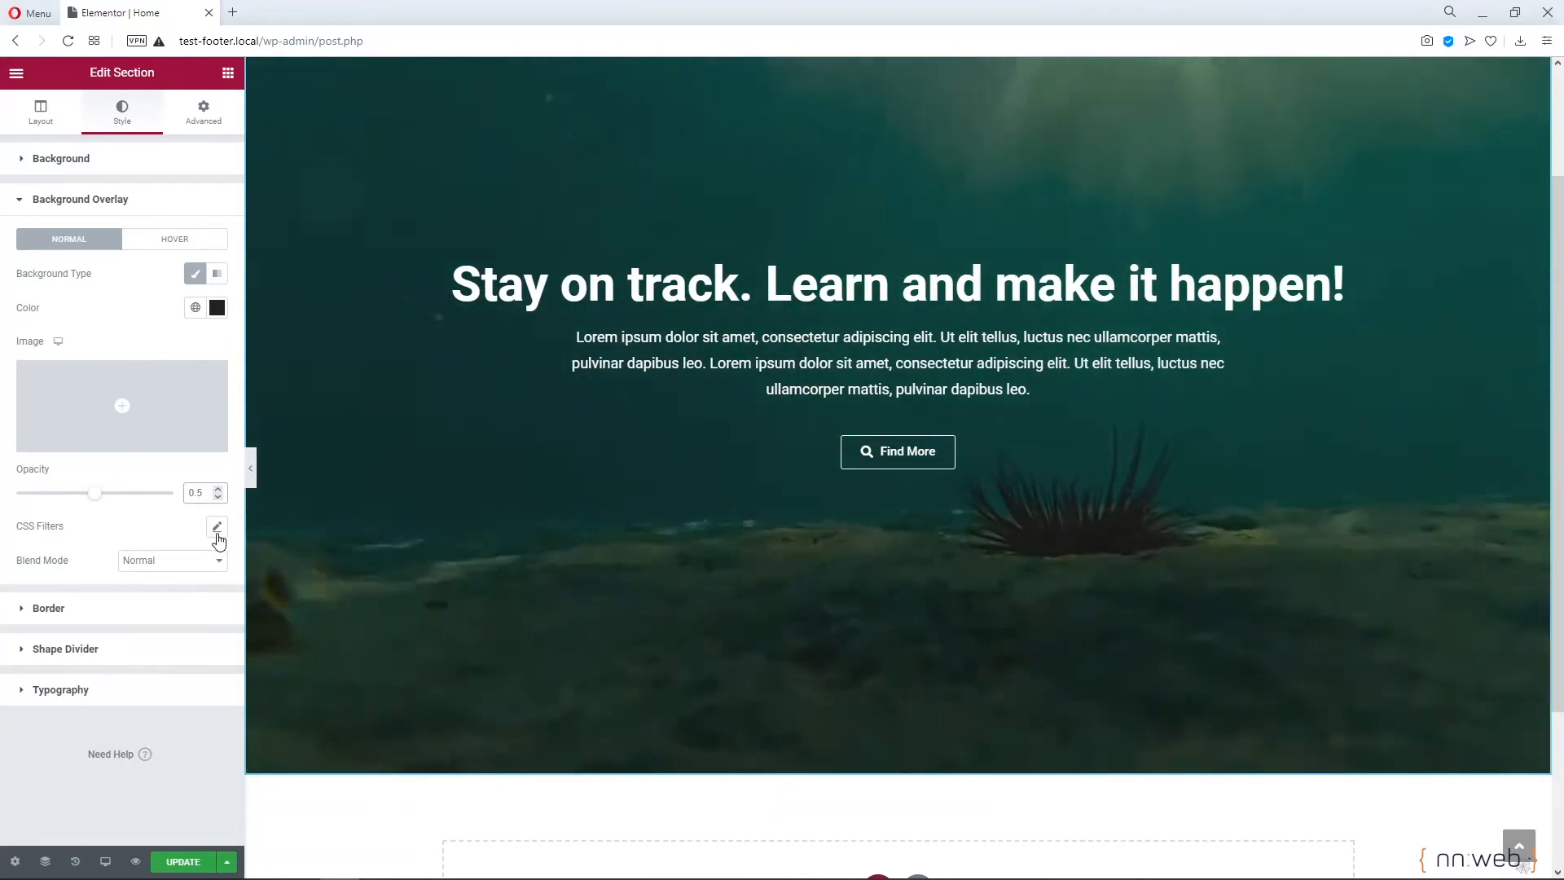
# Update the home page and preview it on the live site, checking the full video section down to the footer
pyautogui.scroll(2, 654, 357)
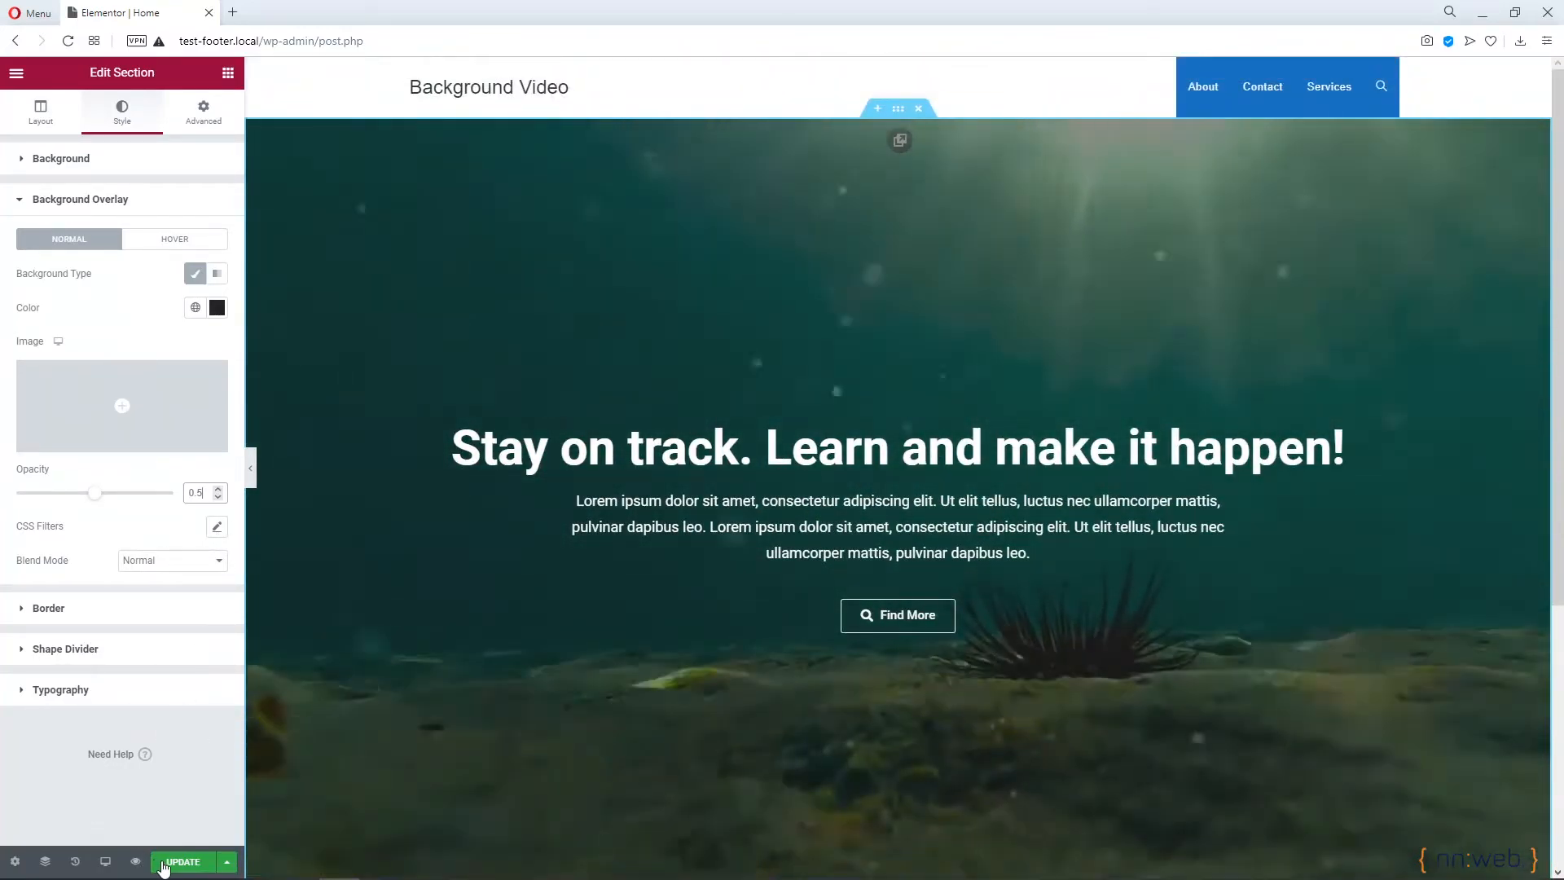
pyautogui.click(173, 861)
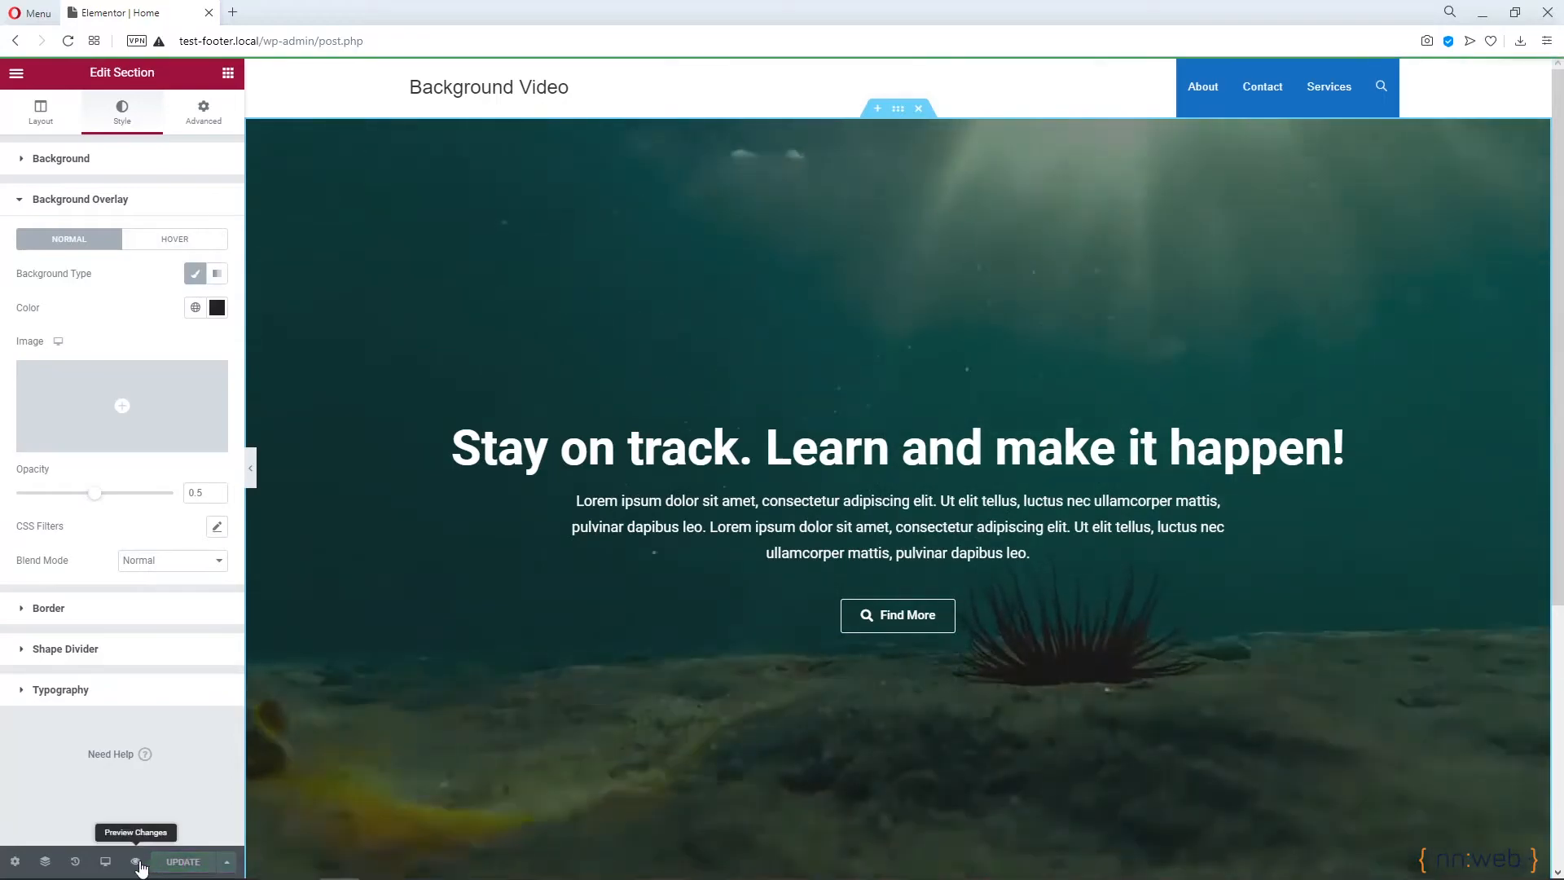
pyautogui.click(136, 862)
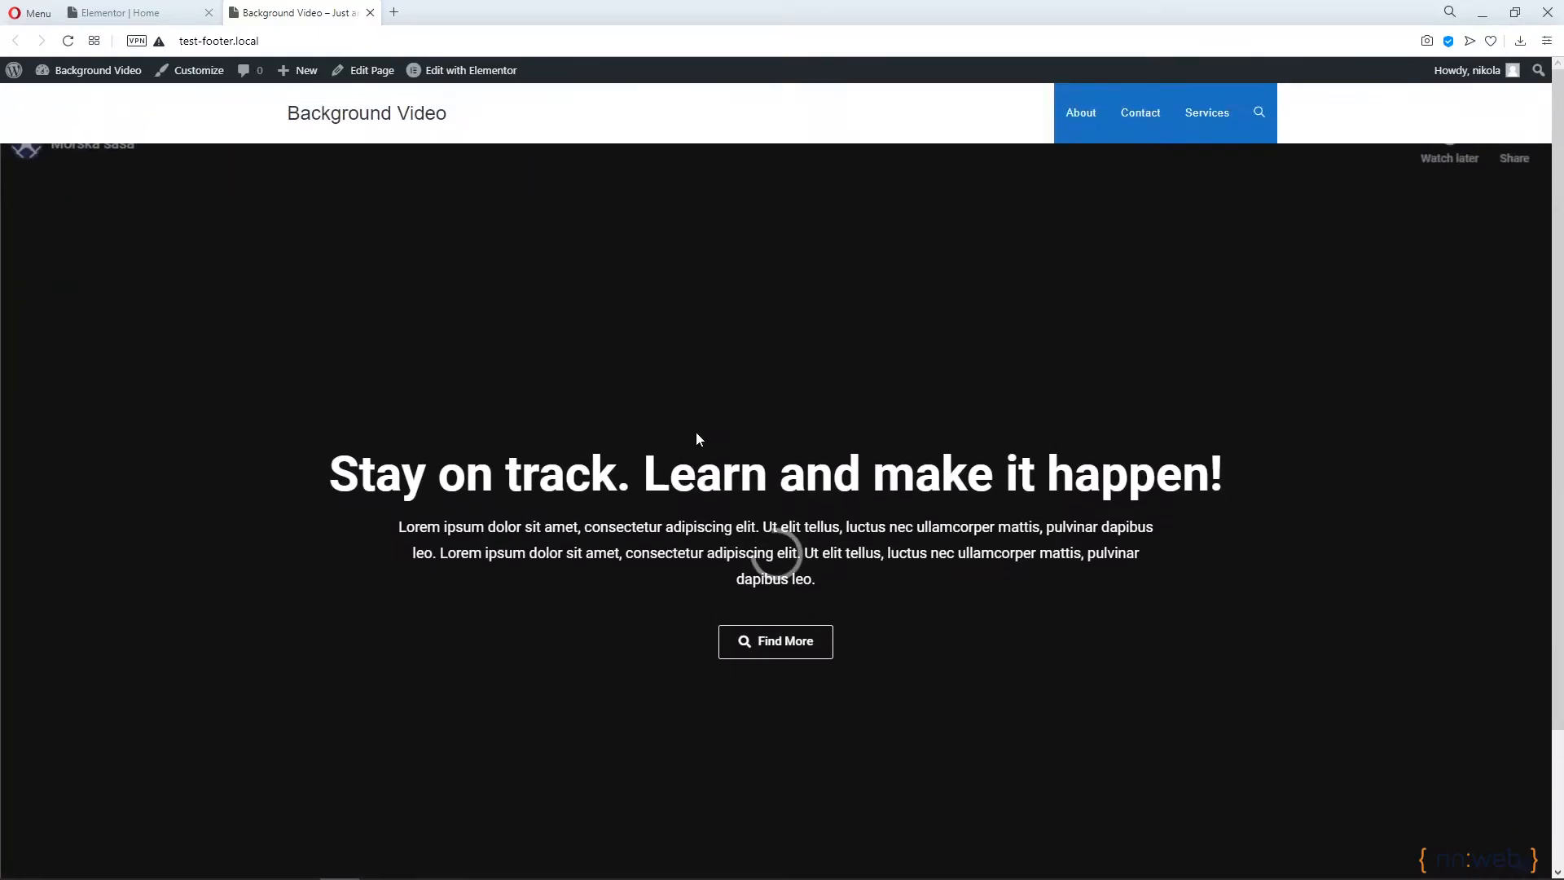
pyautogui.scroll(-2, 698, 438)
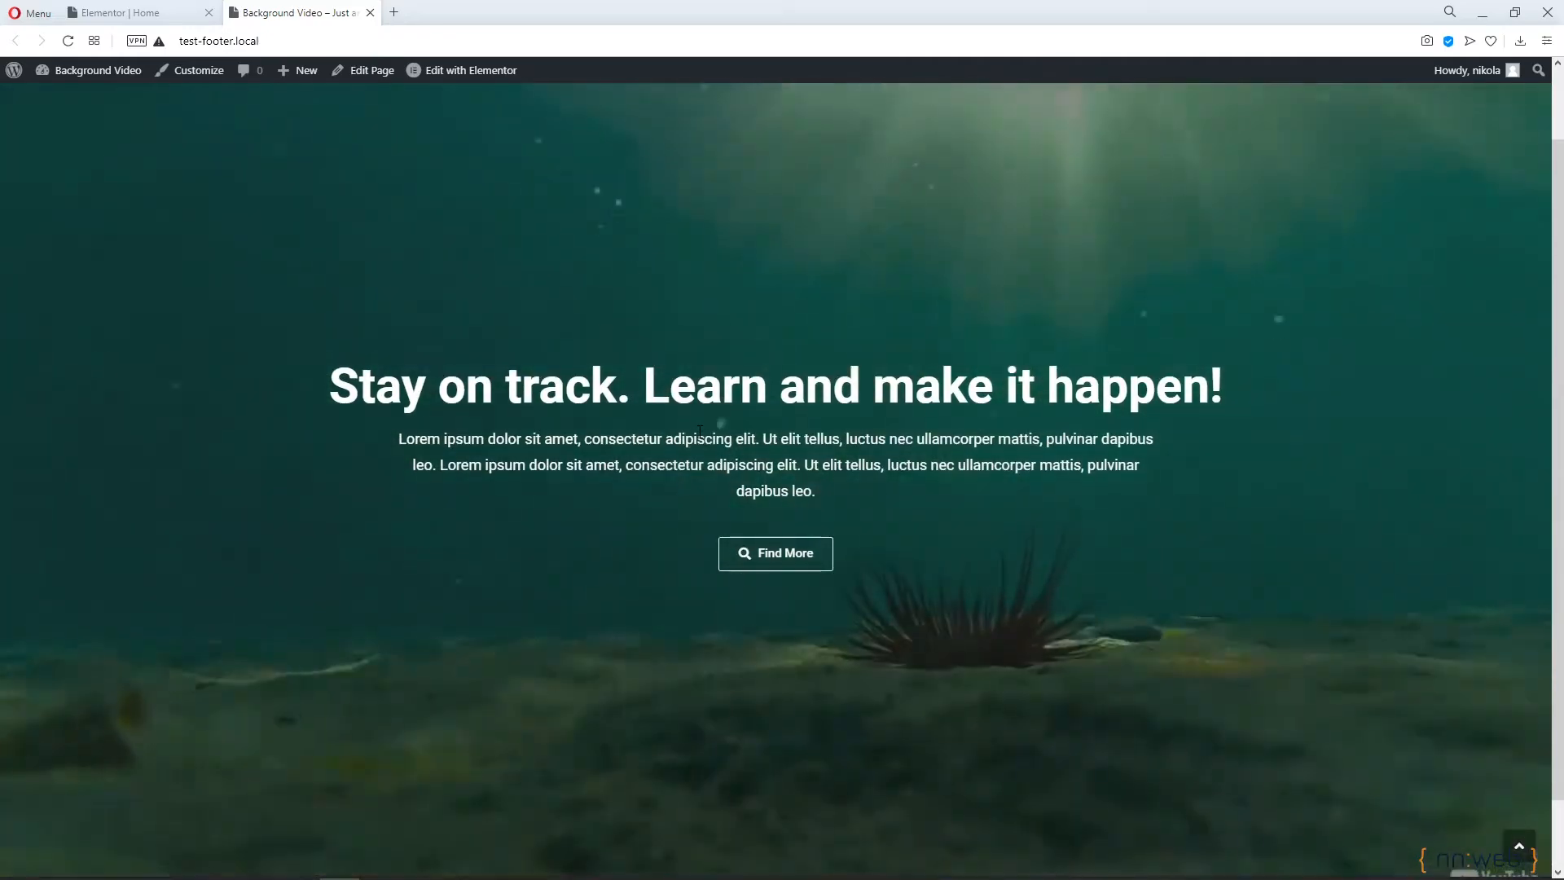
pyautogui.scroll(2, 698, 438)
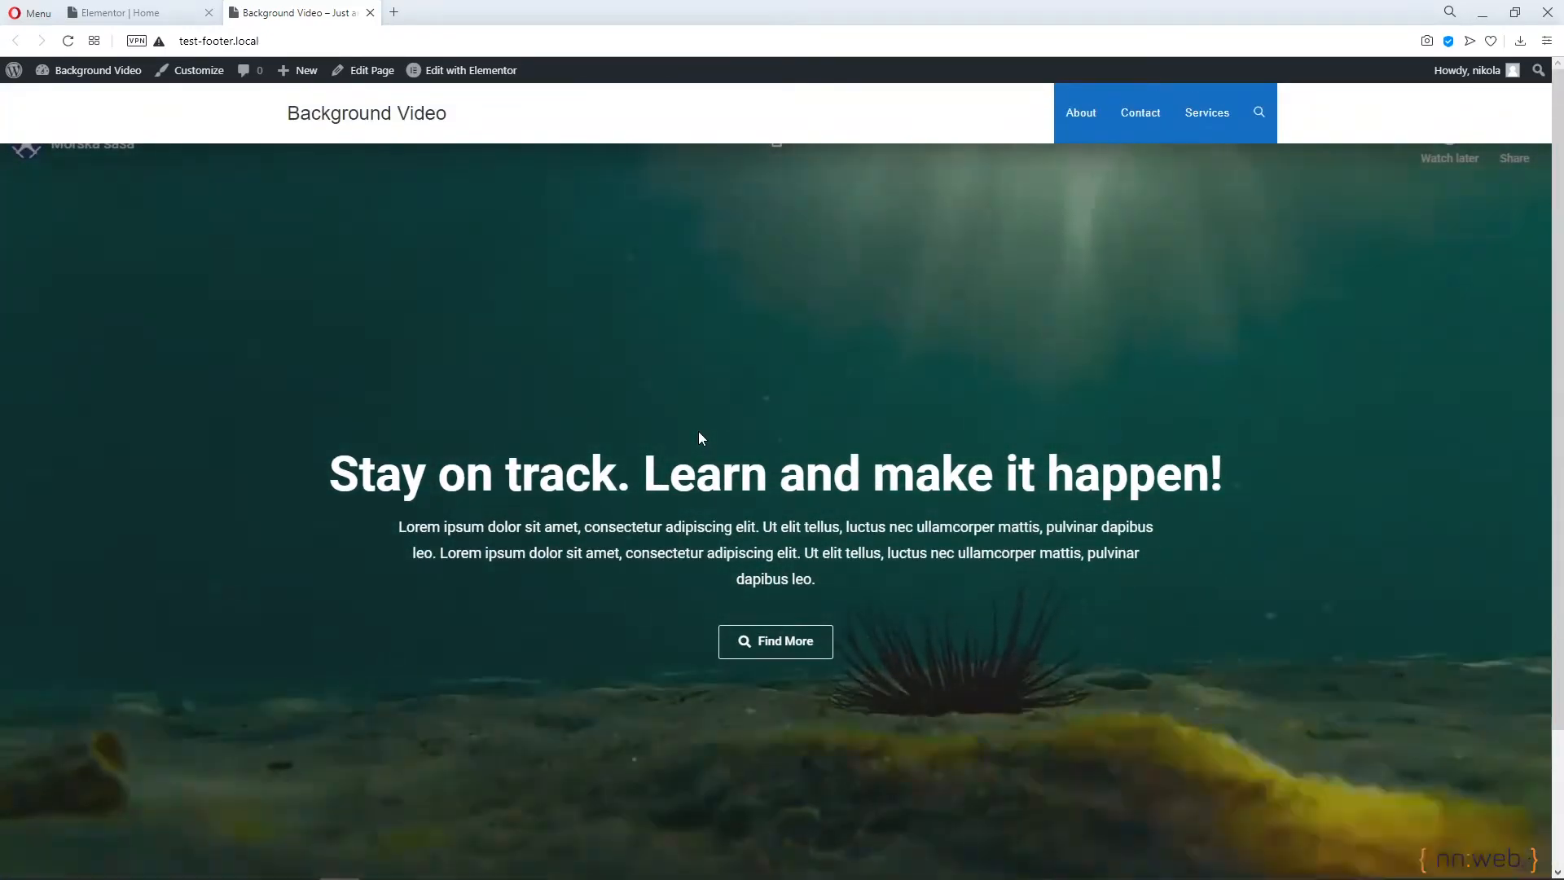
pyautogui.scroll(-2, 702, 438)
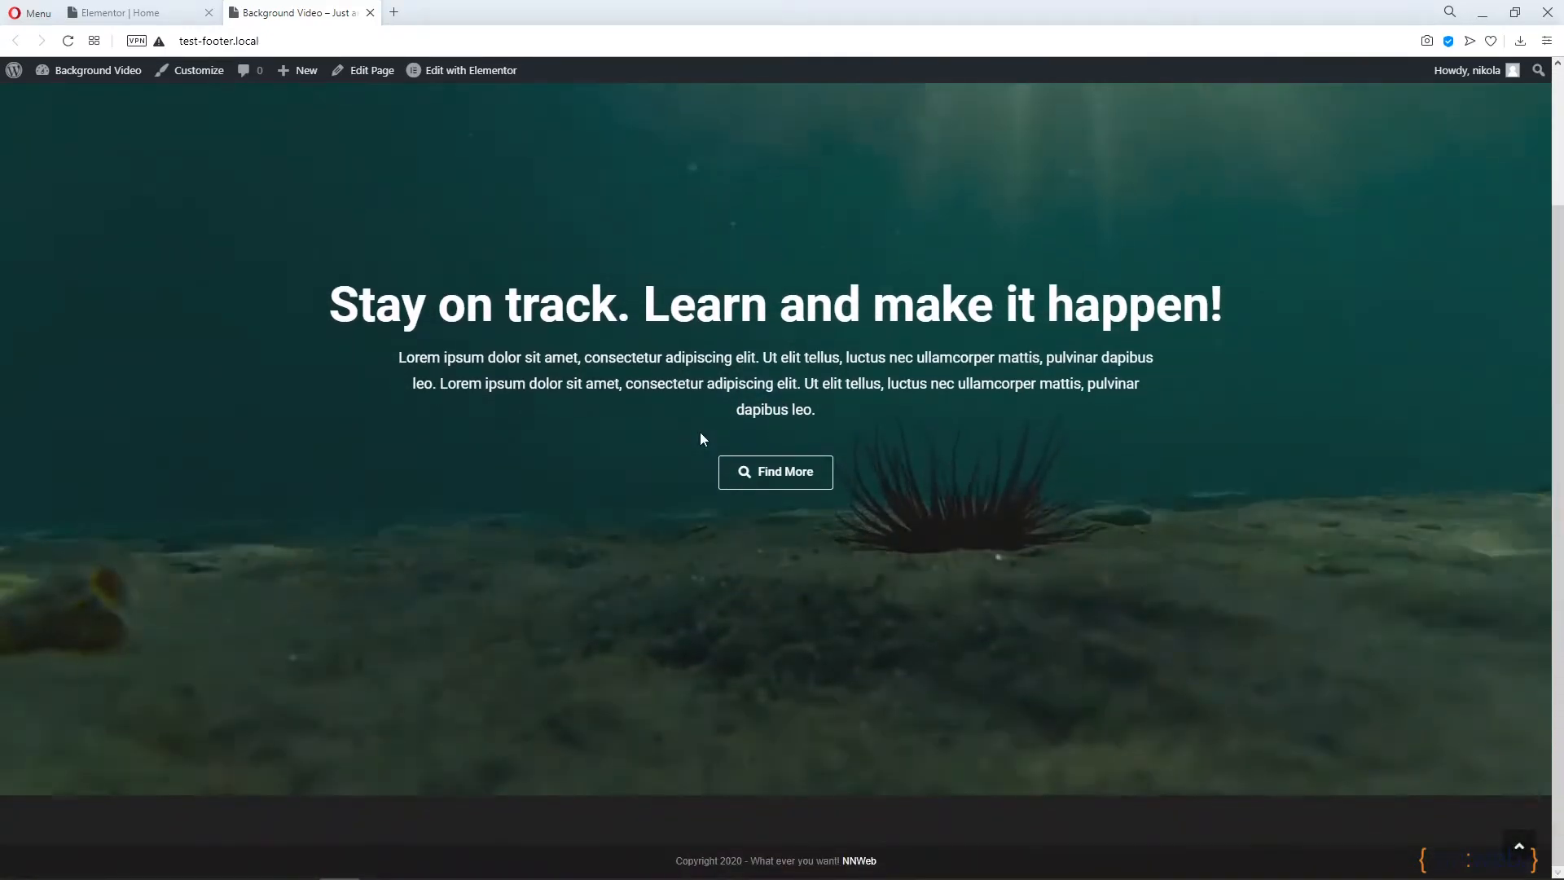
pyautogui.scroll(2, 702, 438)
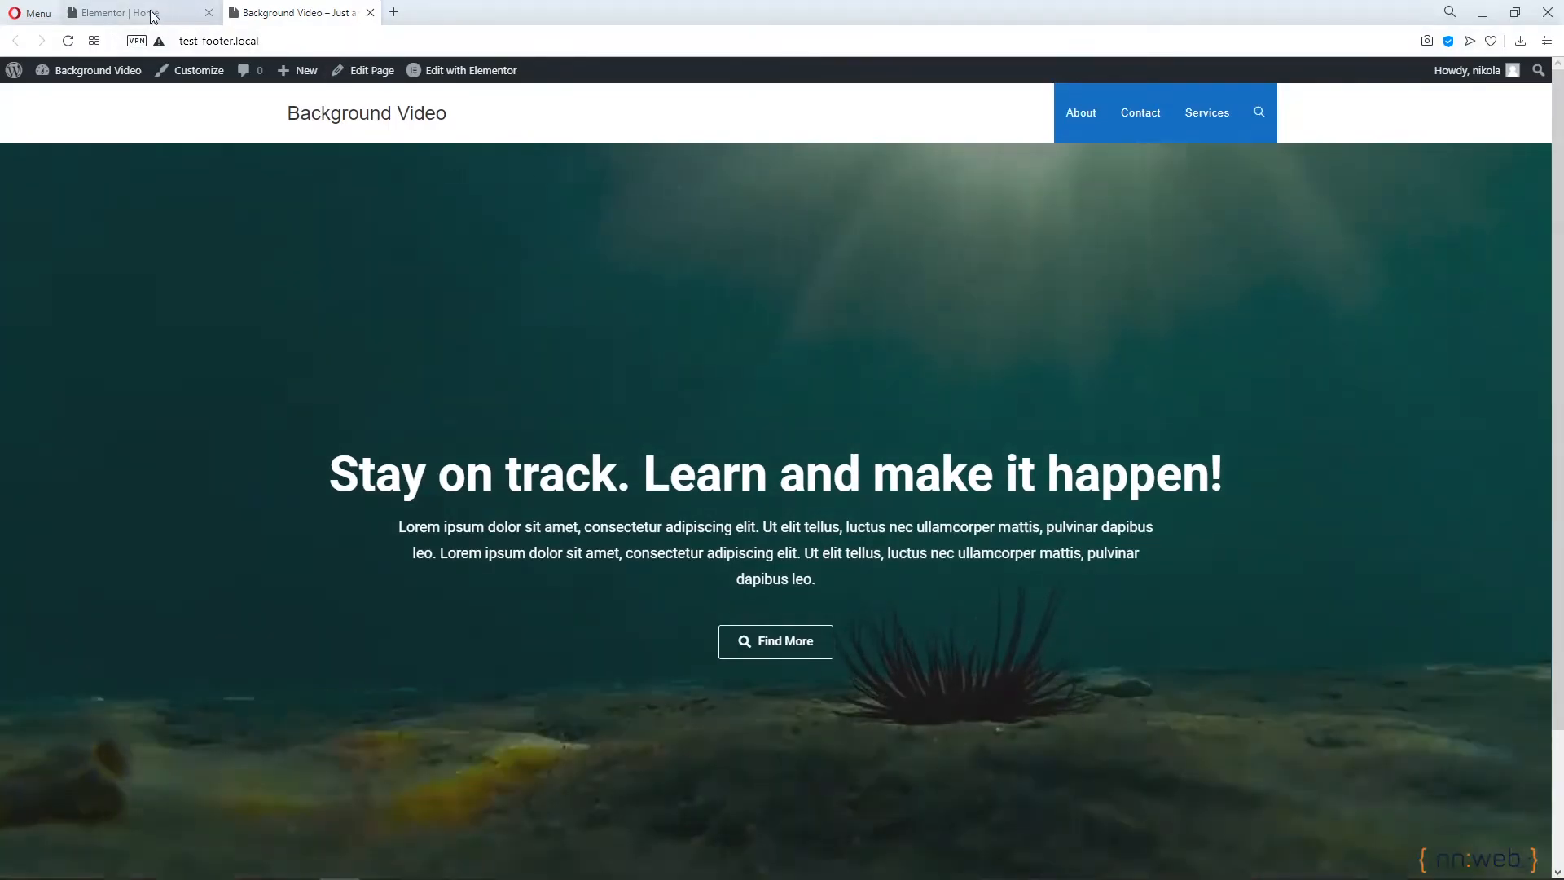
# Return to the Elementor editor and switch the responsive preview to Tablet to check the video section
pyautogui.click(153, 15)
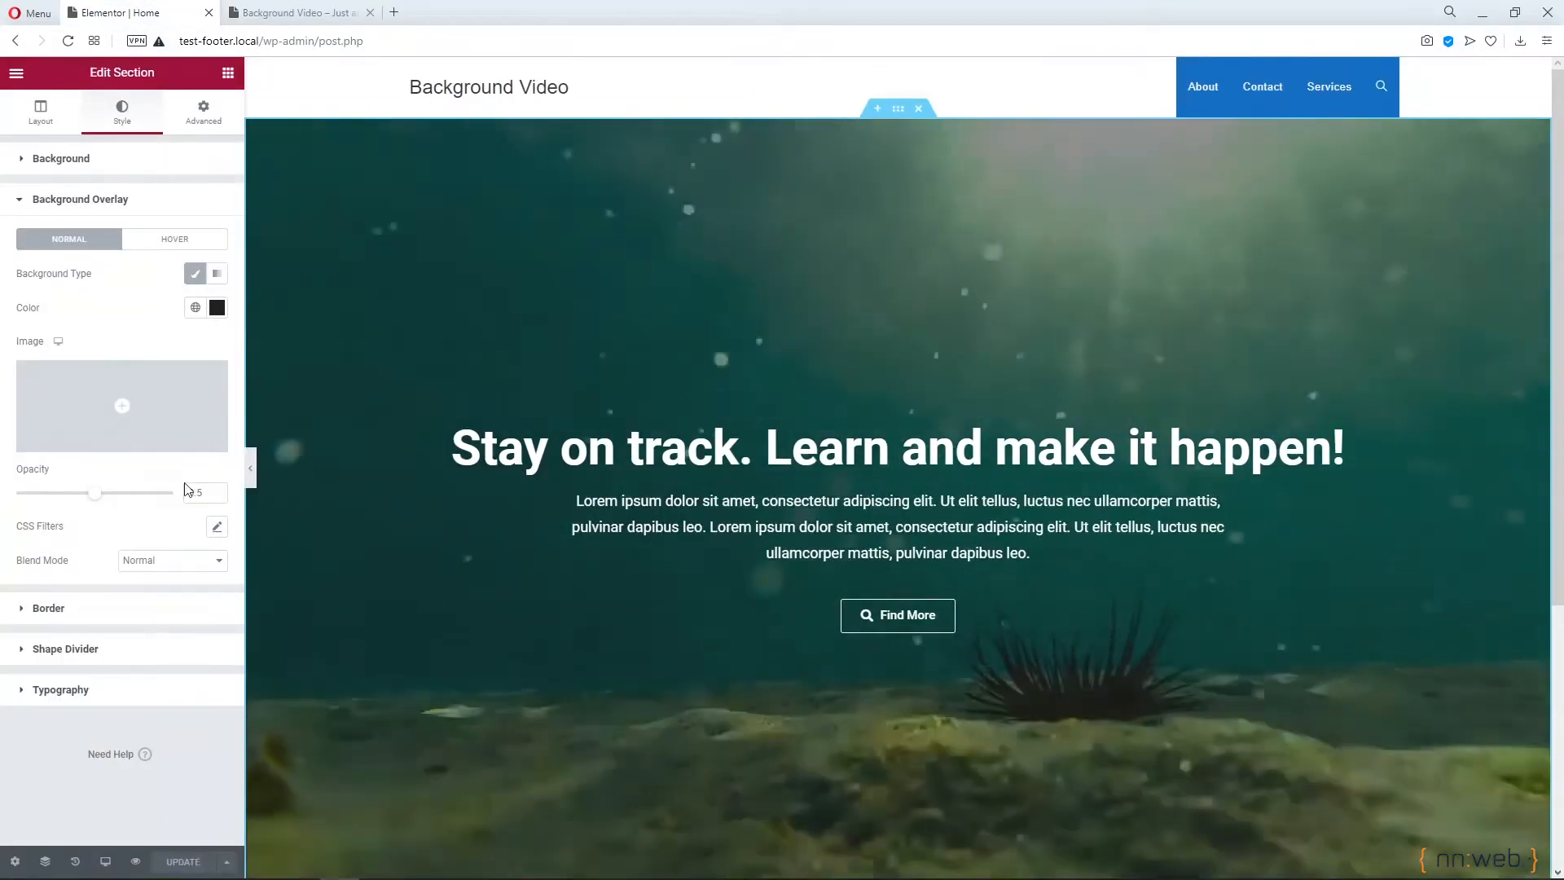
pyautogui.click(105, 861)
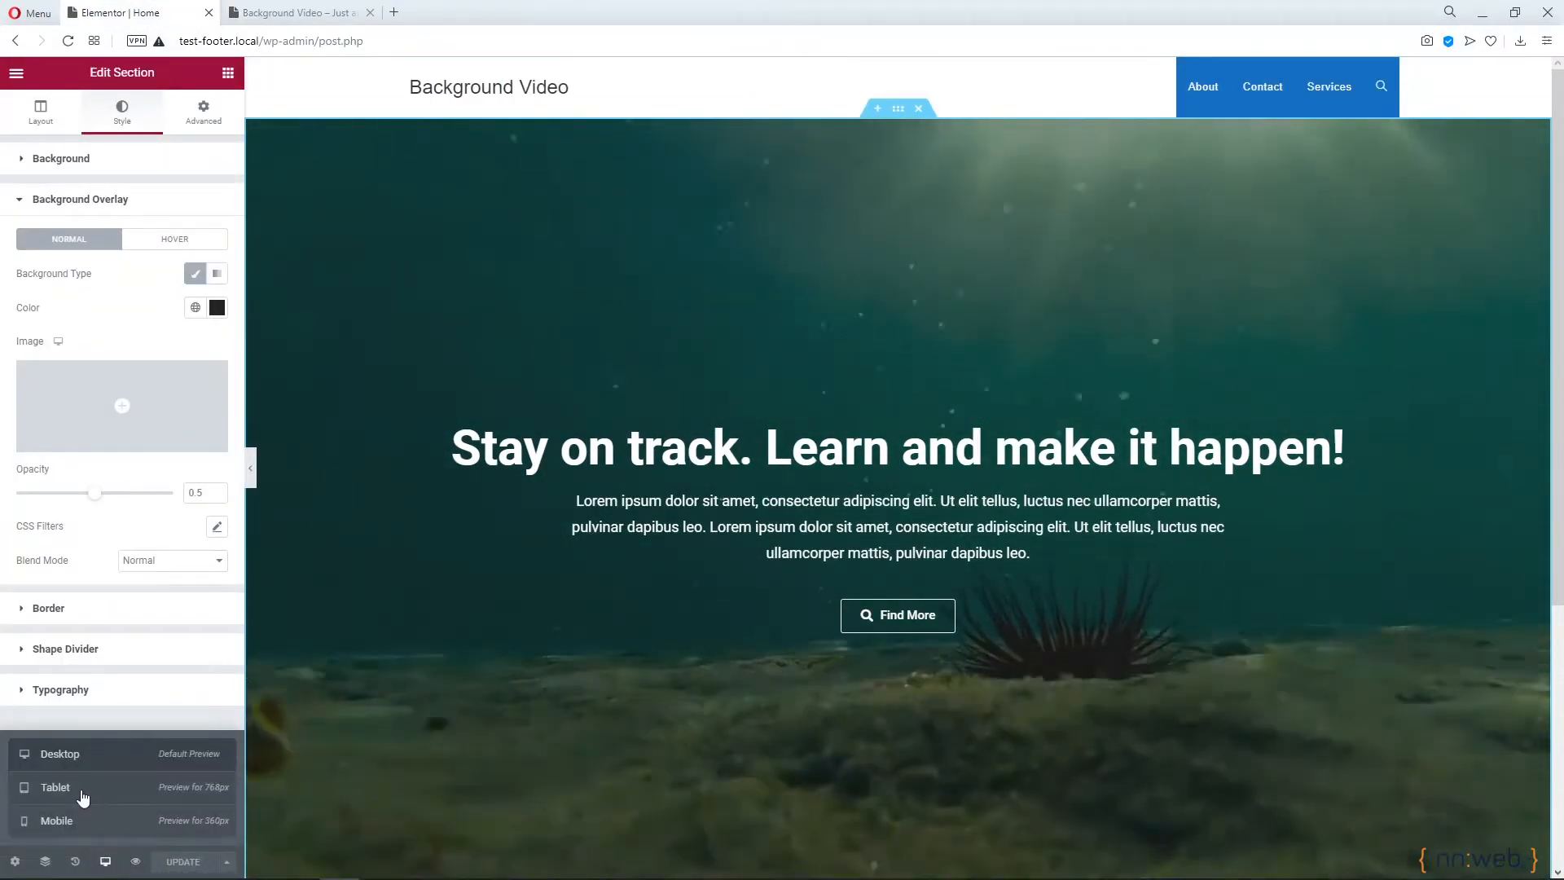
pyautogui.click(81, 789)
pyautogui.scroll(-3, 1010, 528)
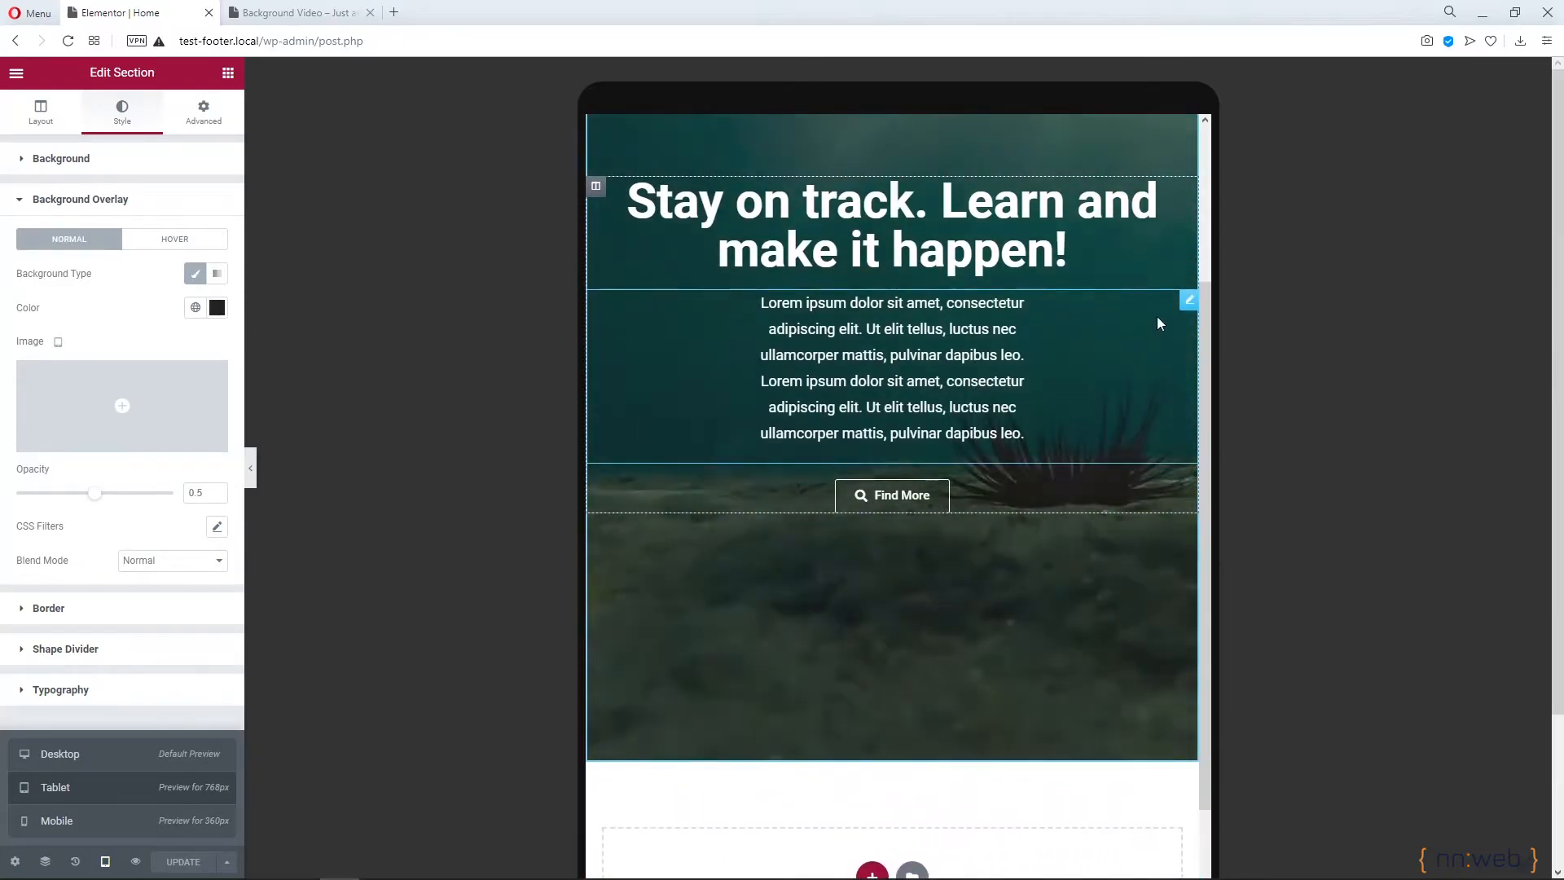
pyautogui.scroll(1, 1141, 366)
# Set the paragraph text's tablet padding to unlinked percent values, with 15% on the right and left sides
pyautogui.click(1189, 383)
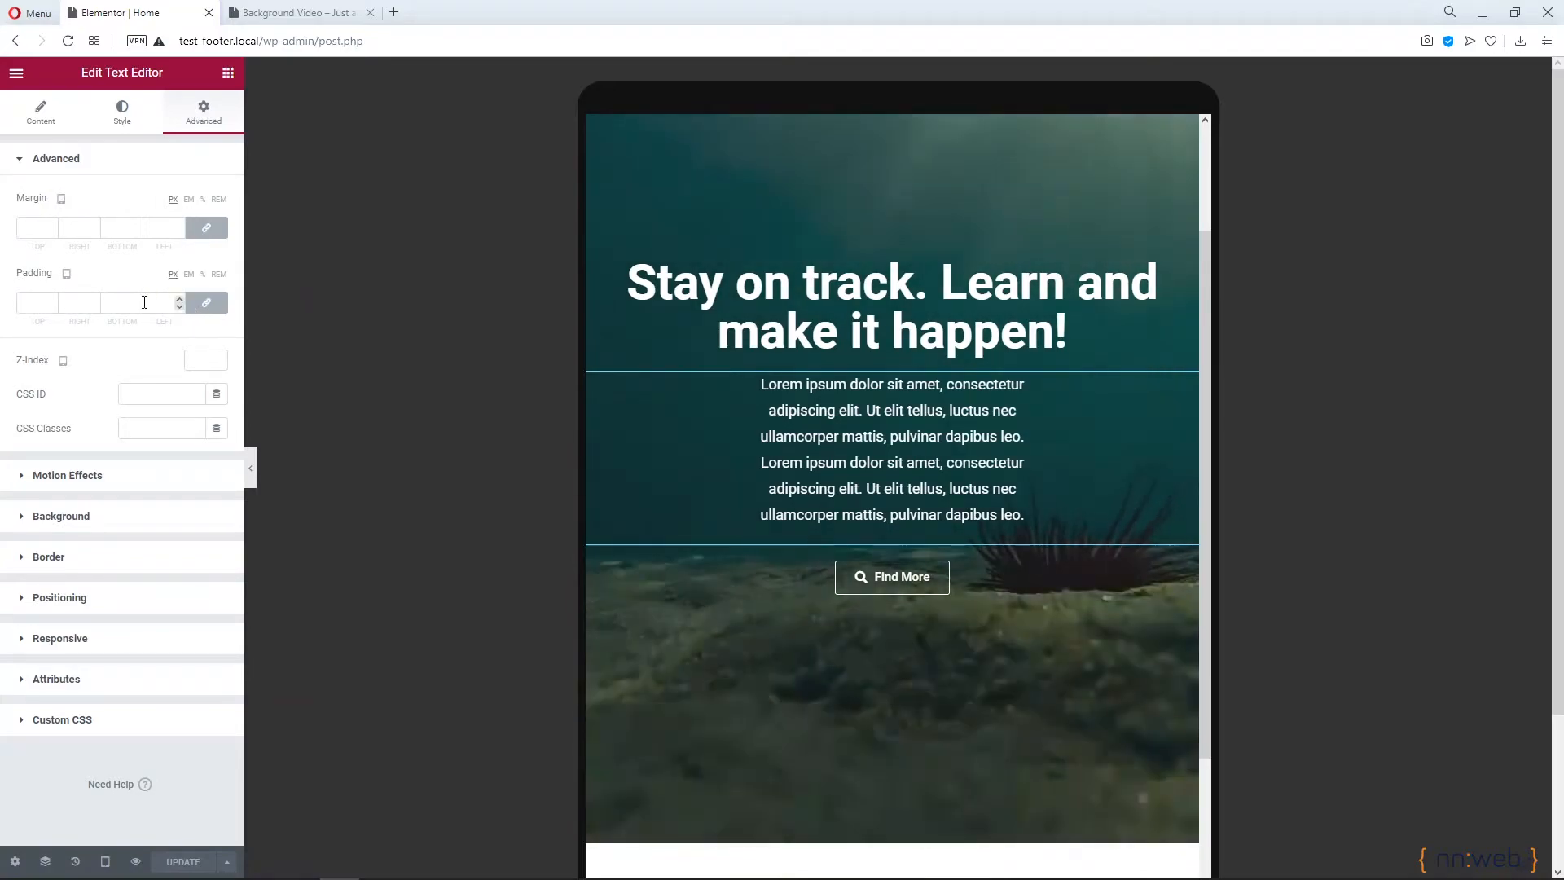
pyautogui.click(68, 277)
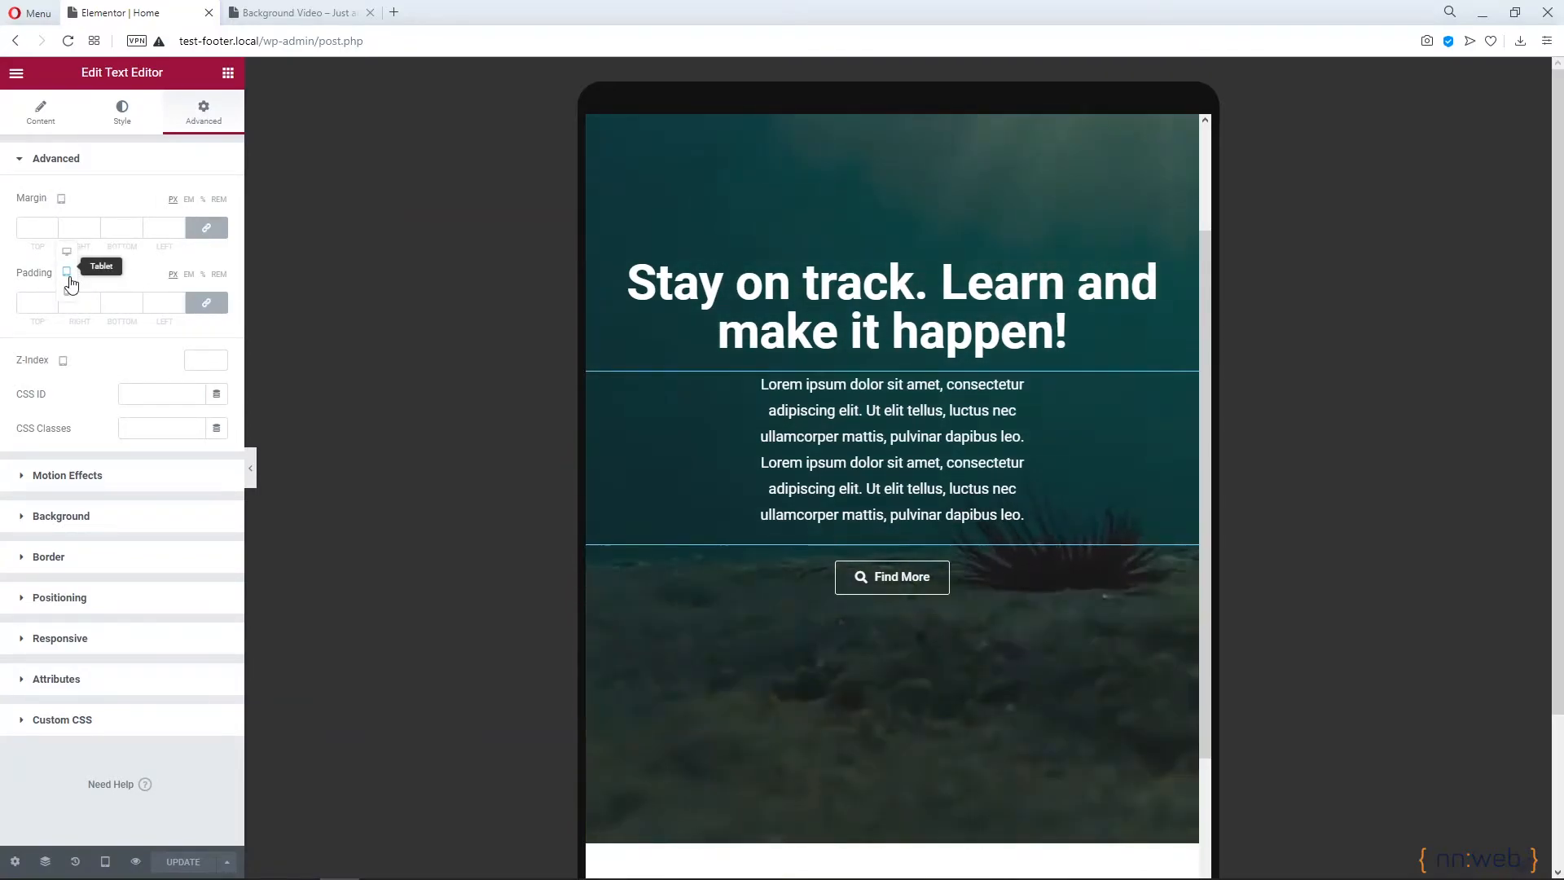
pyautogui.click(207, 303)
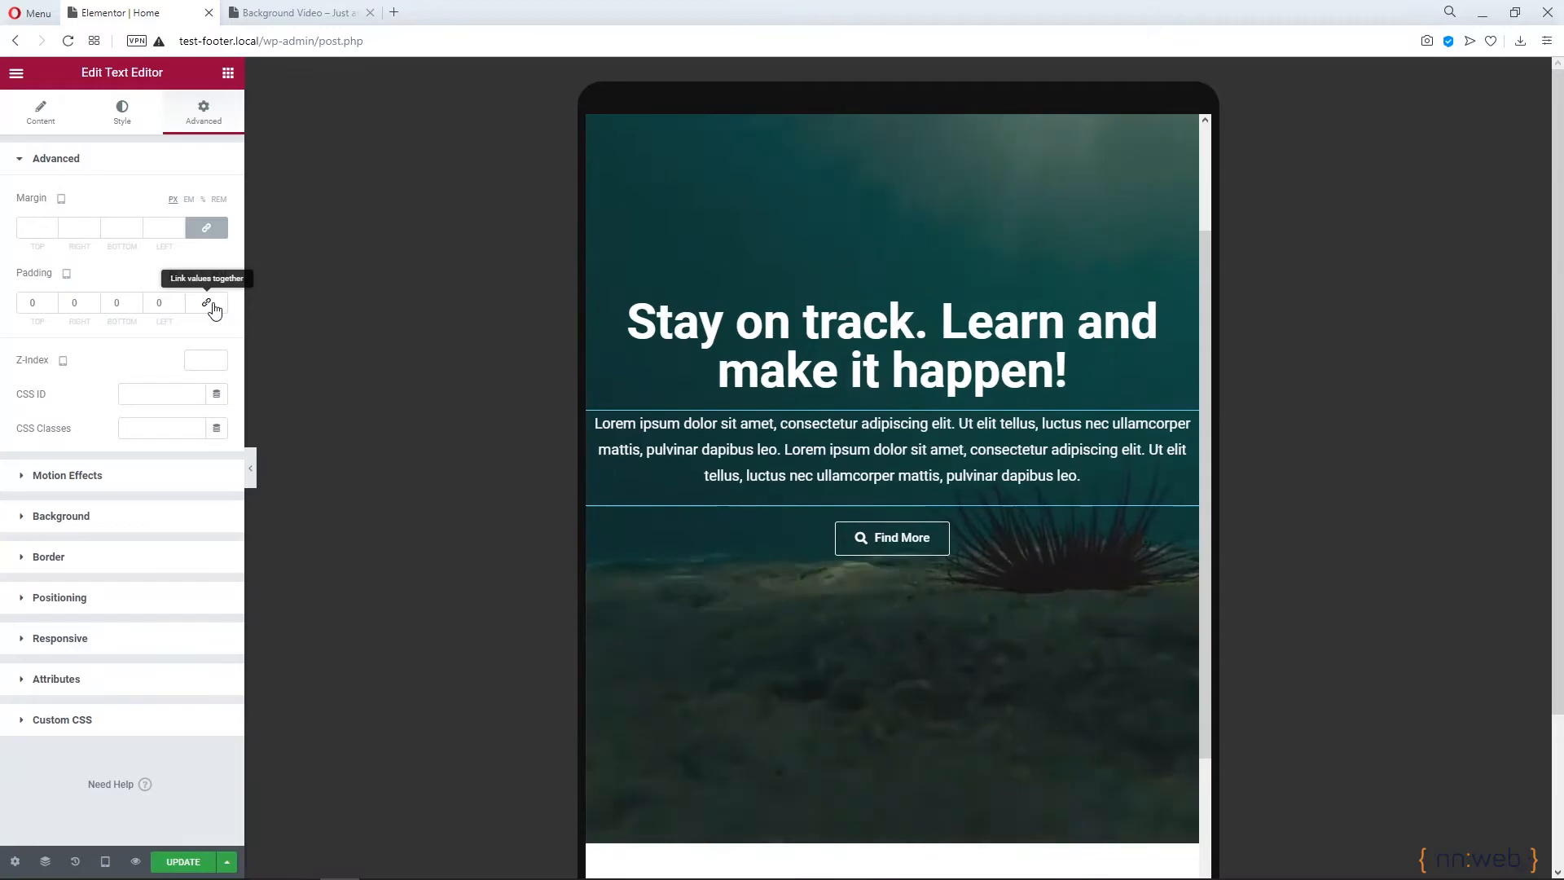
pyautogui.click(203, 275)
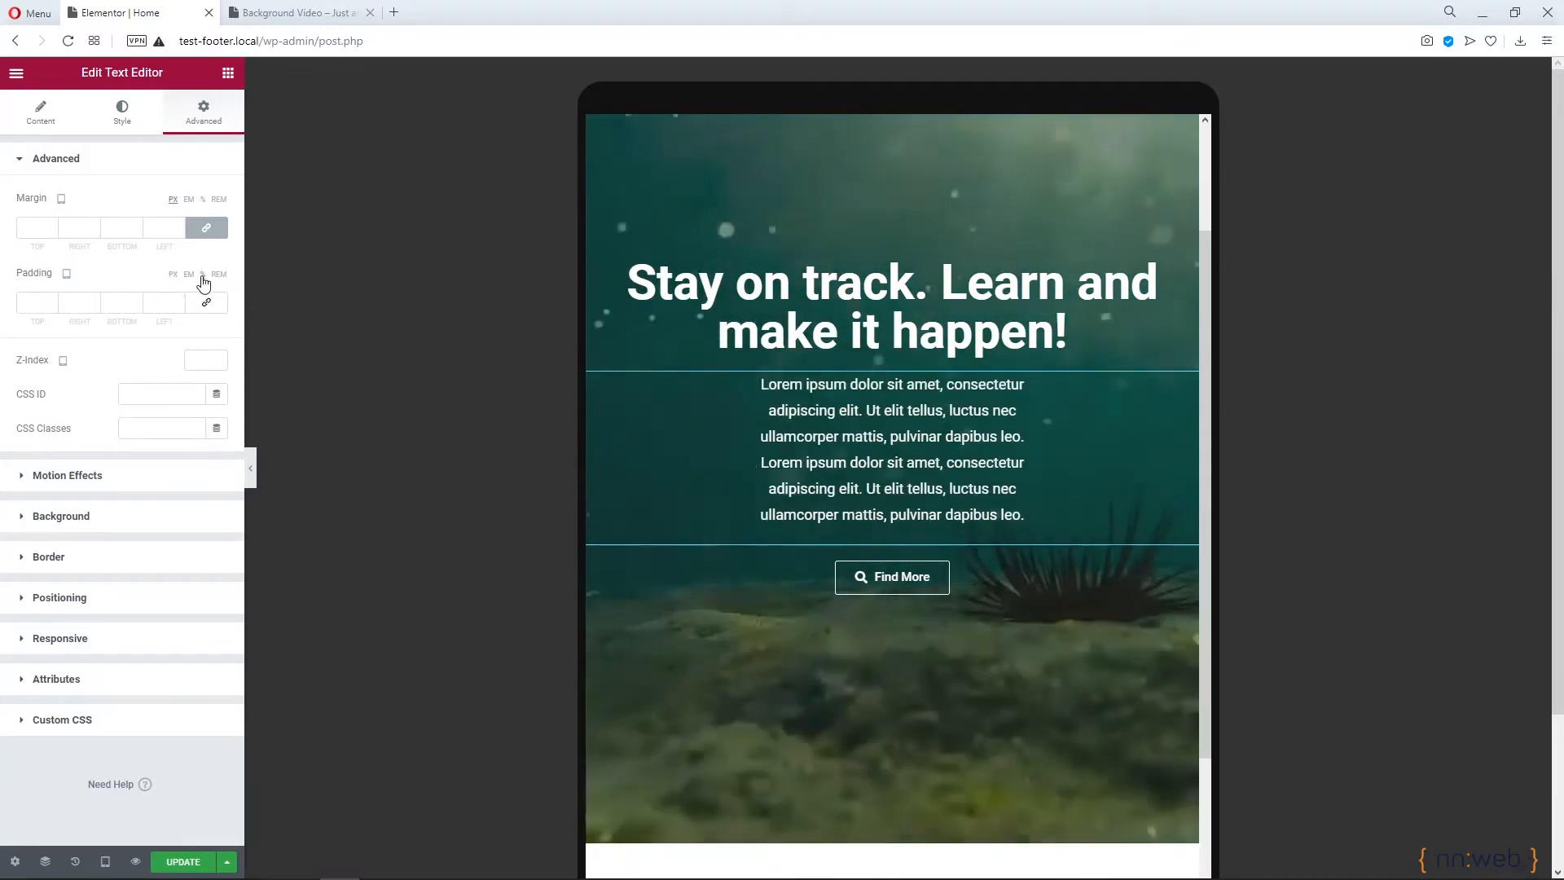
pyautogui.click(81, 303)
pyautogui.write('15')
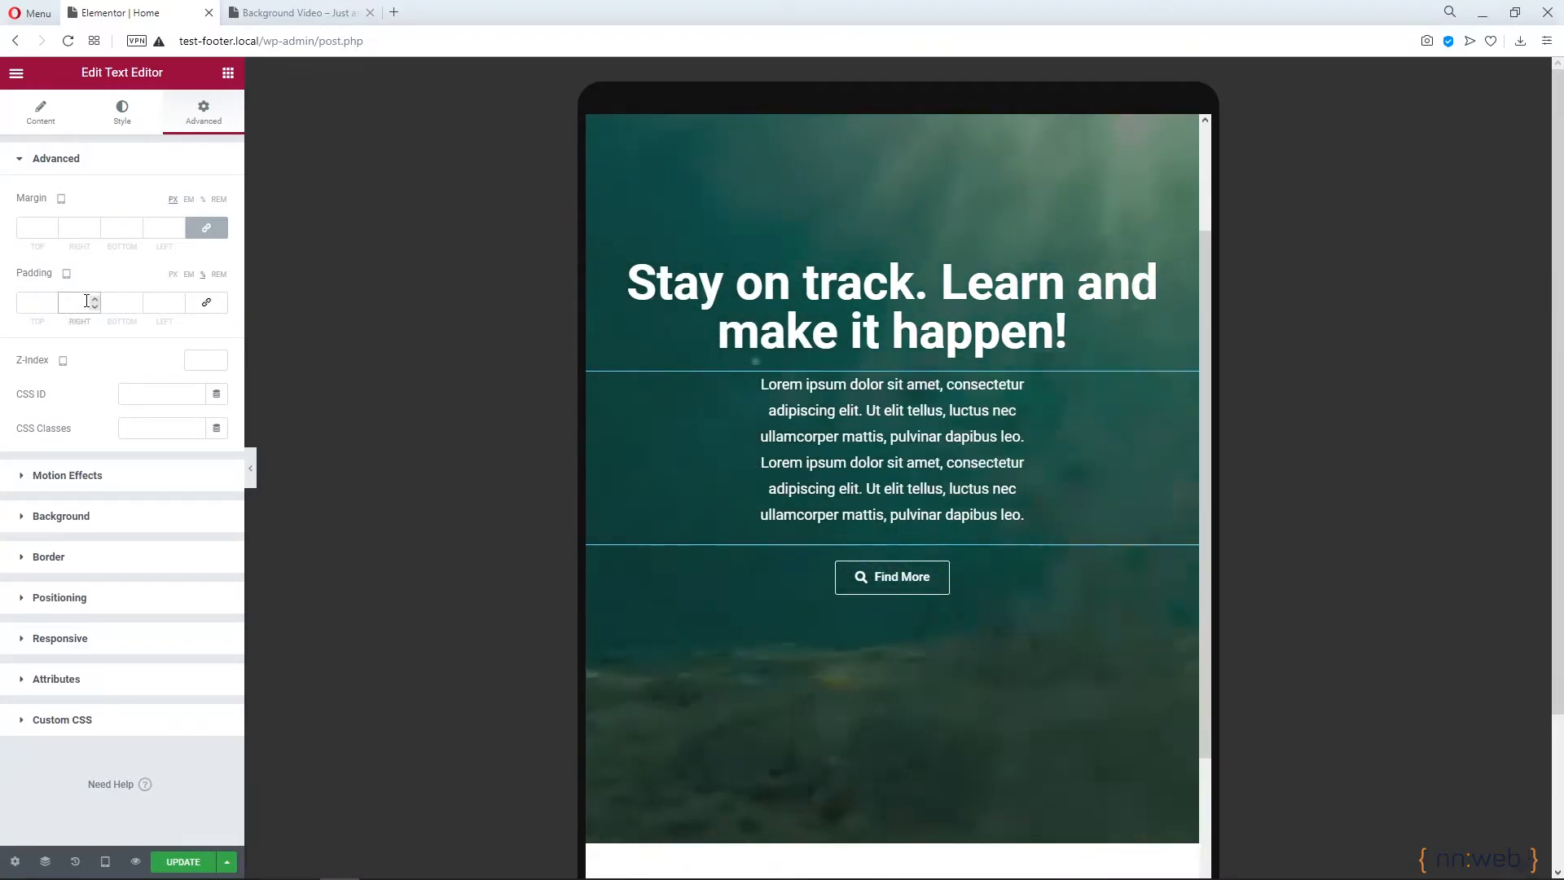
pyautogui.press('Tab')
pyautogui.press('Tab')
pyautogui.write('15')
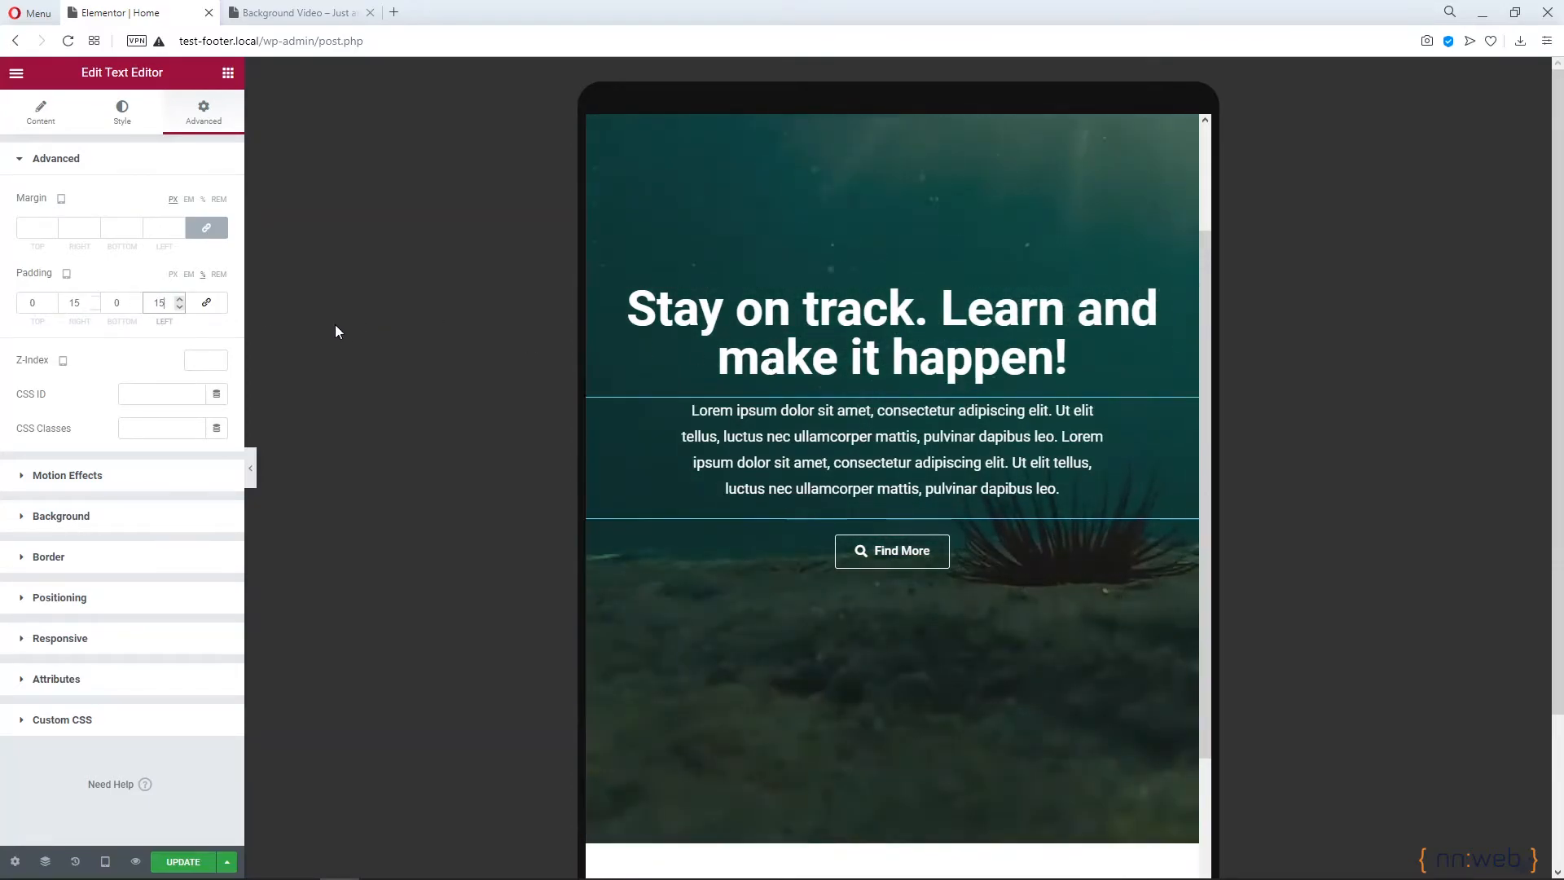
# Open the paragraph's typography settings and switch the responsive font size view to mobile
pyautogui.click(126, 119)
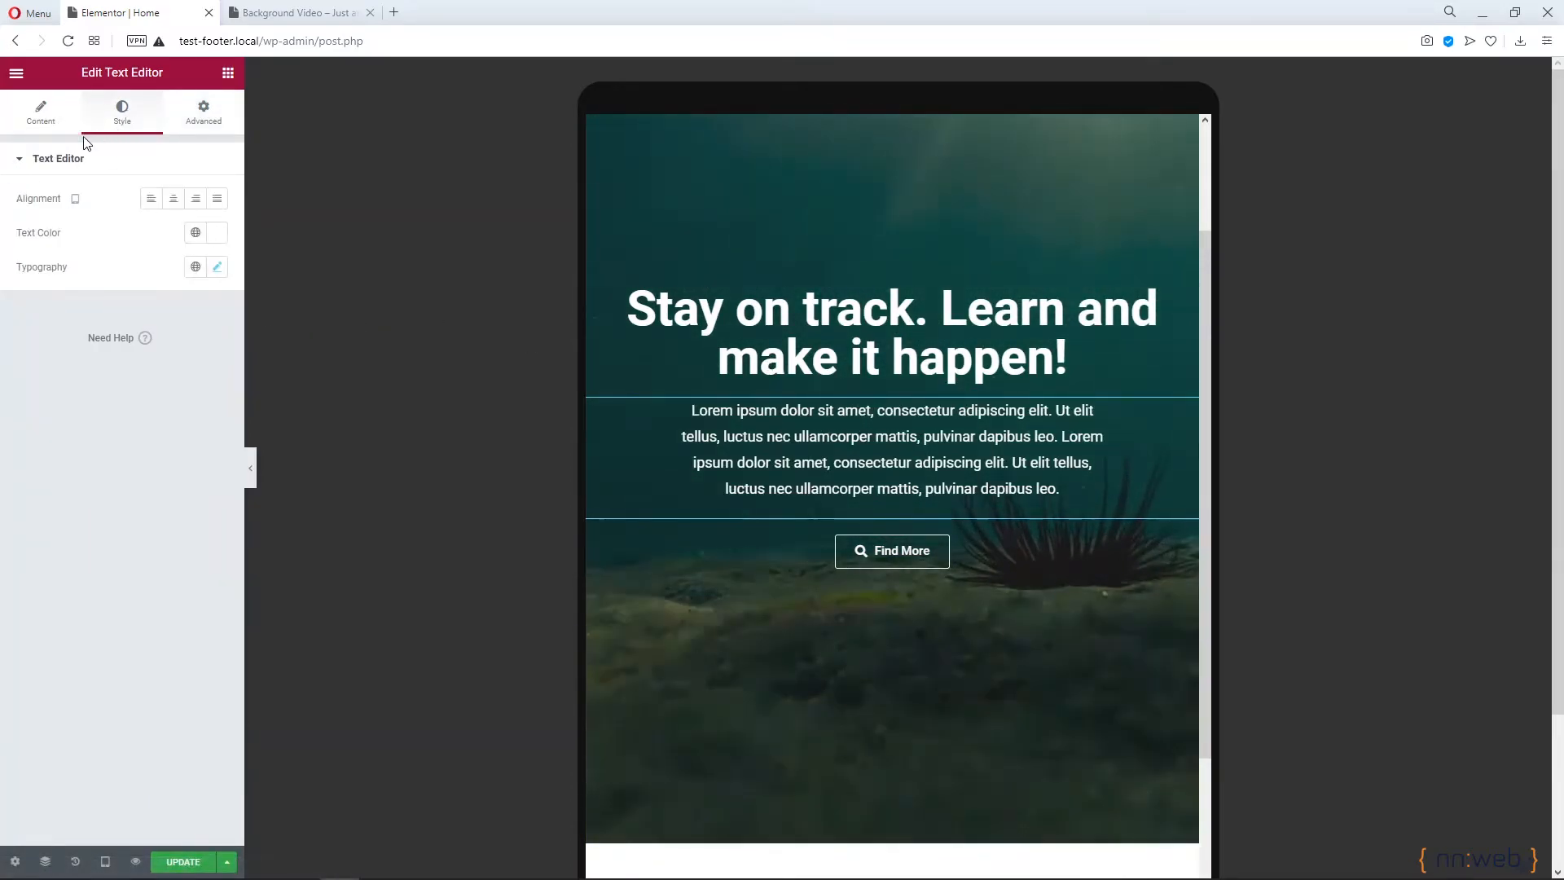
pyautogui.click(222, 268)
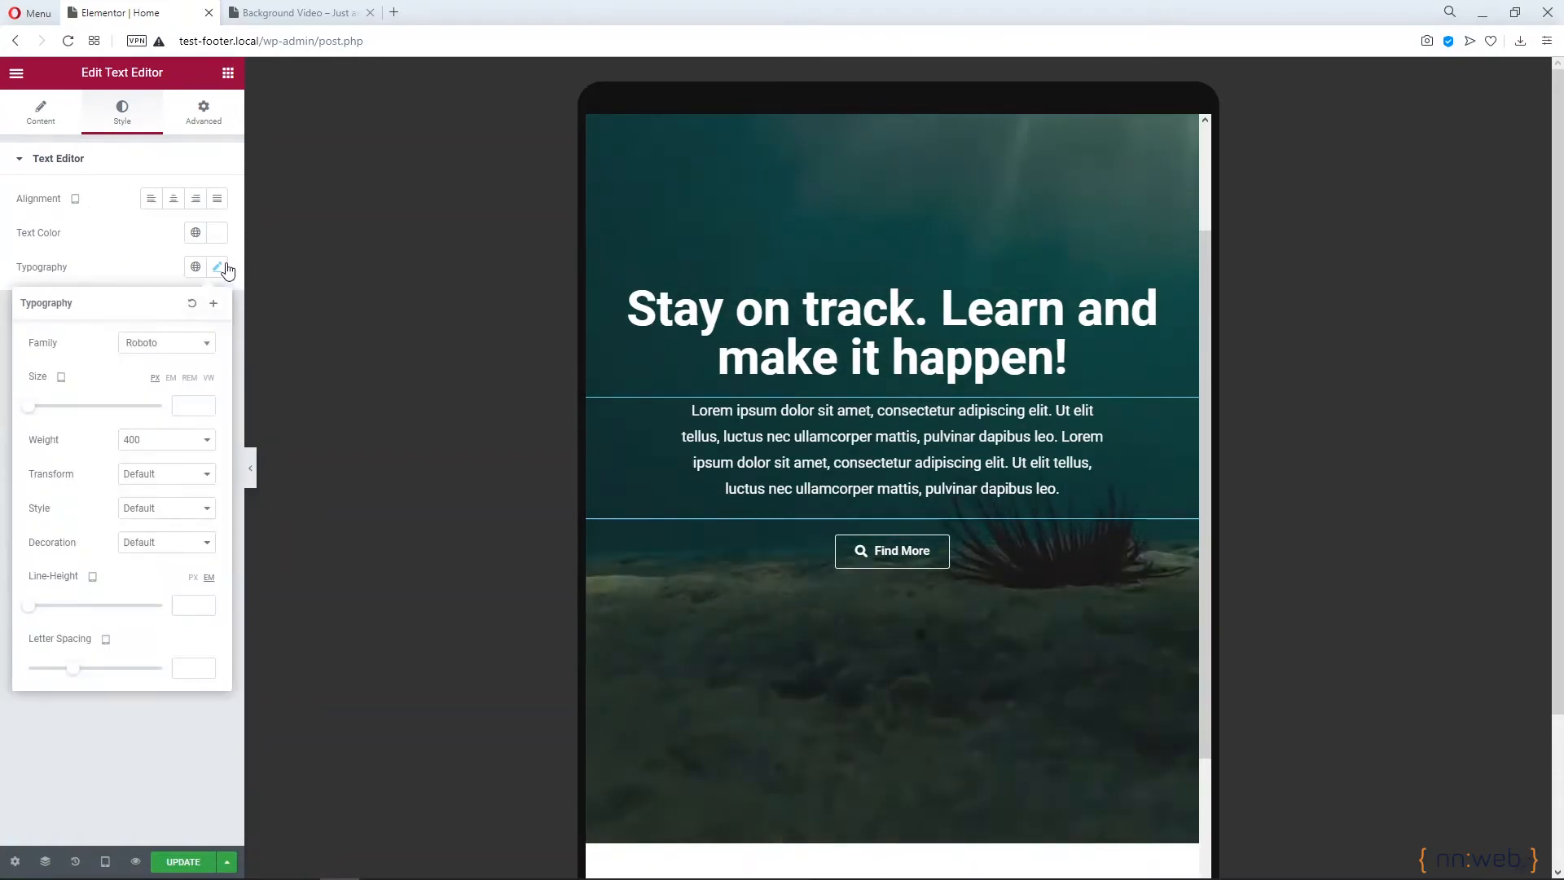
pyautogui.click(61, 393)
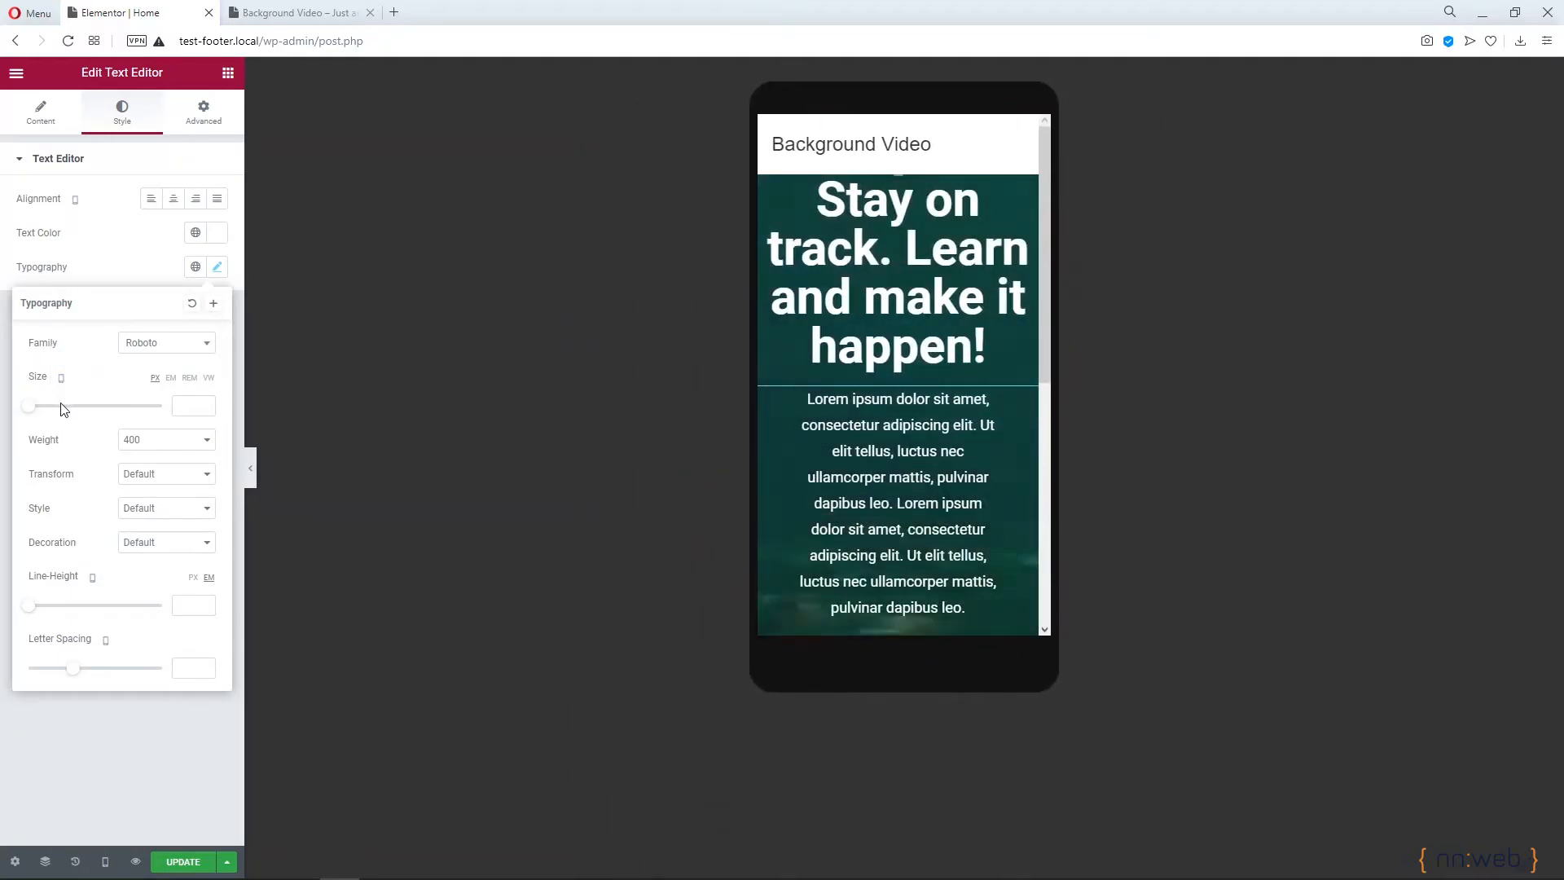
# Select the heading and examine how the heading, text and button fit in the mobile layout
pyautogui.click(945, 316)
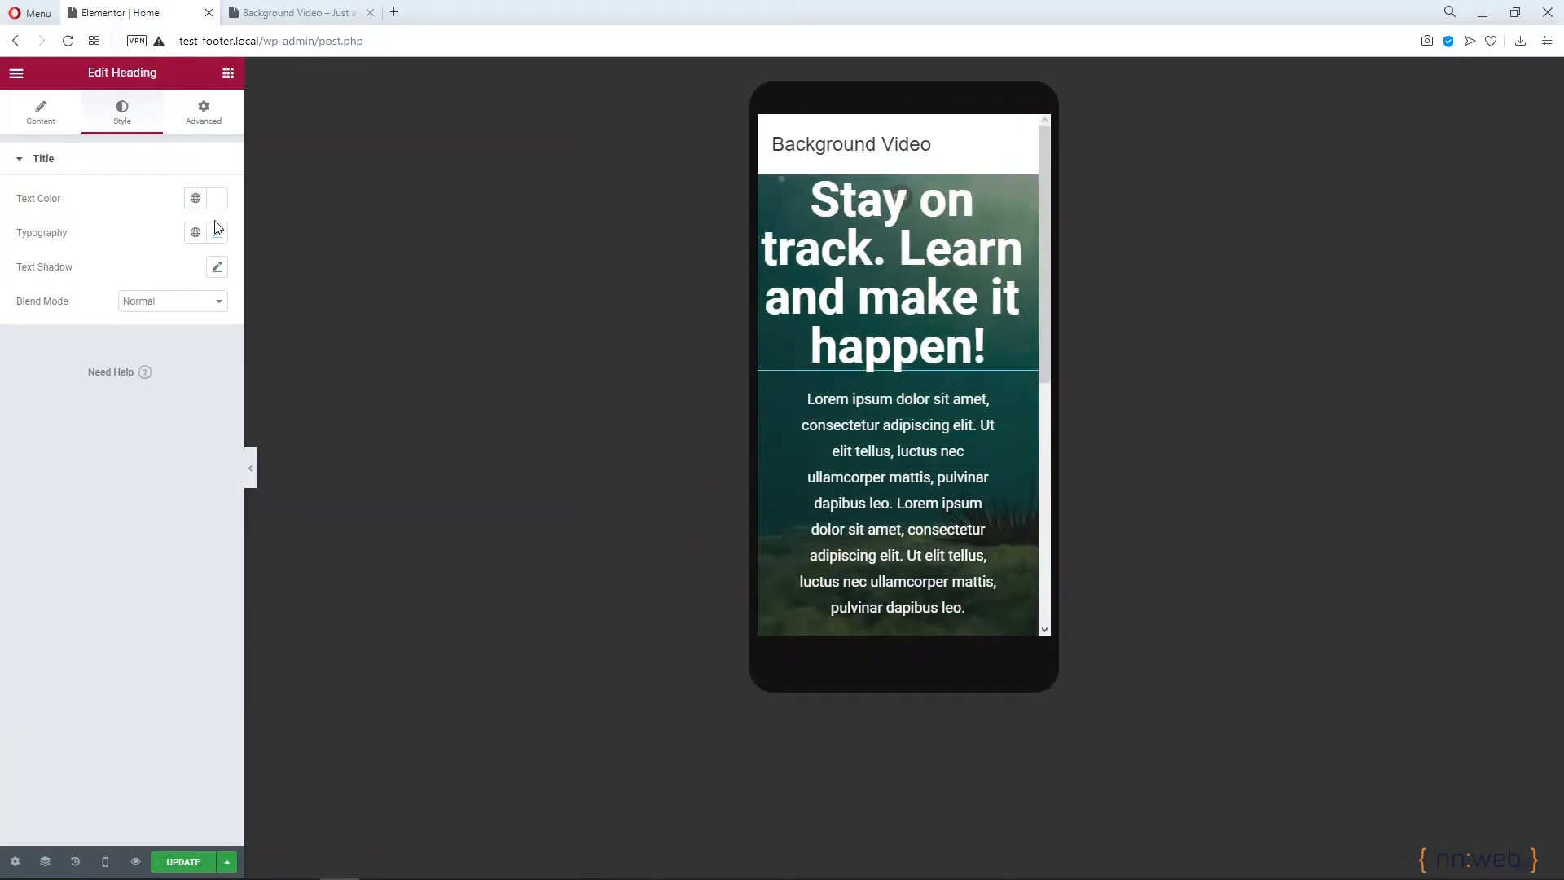
pyautogui.scroll(-4, 968, 357)
pyautogui.scroll(3, 966, 363)
pyautogui.scroll(-3, 964, 363)
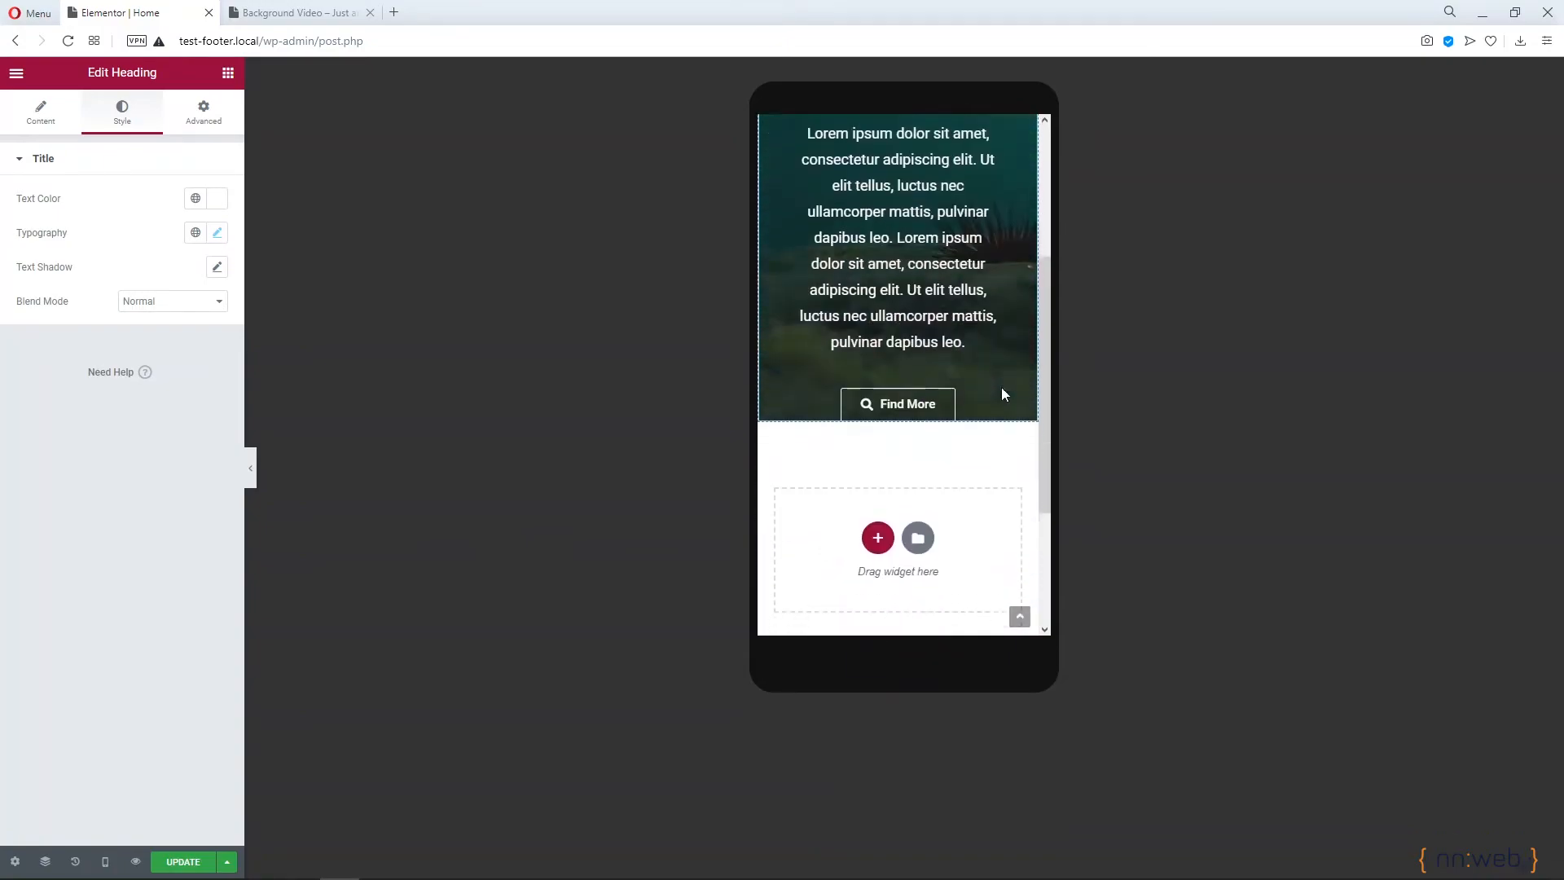
pyautogui.scroll(4, 1002, 395)
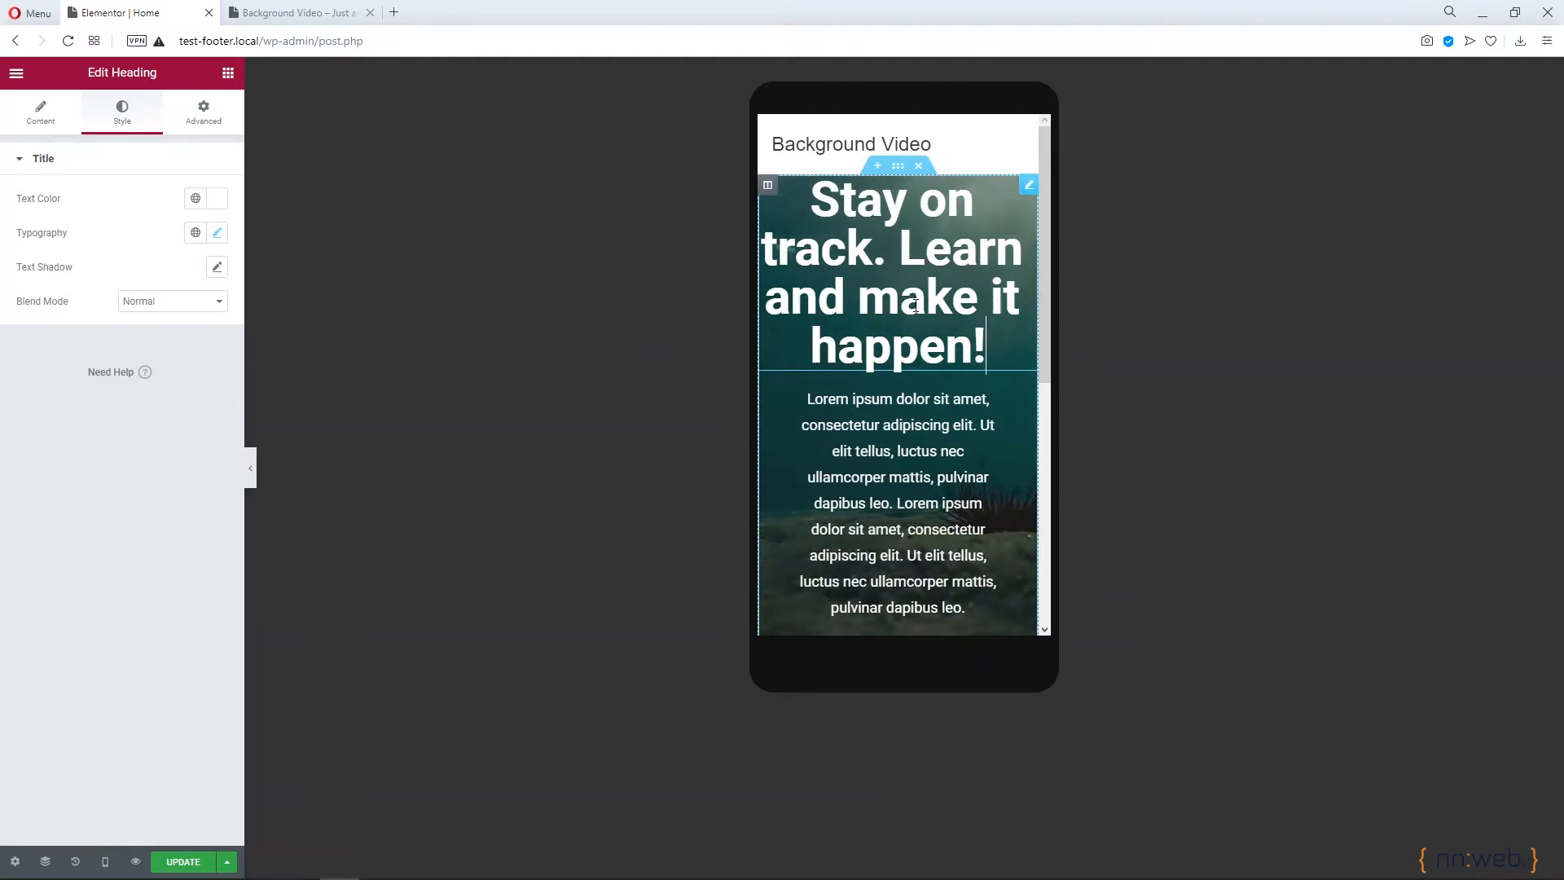
pyautogui.scroll(-2, 918, 359)
pyautogui.scroll(2, 943, 271)
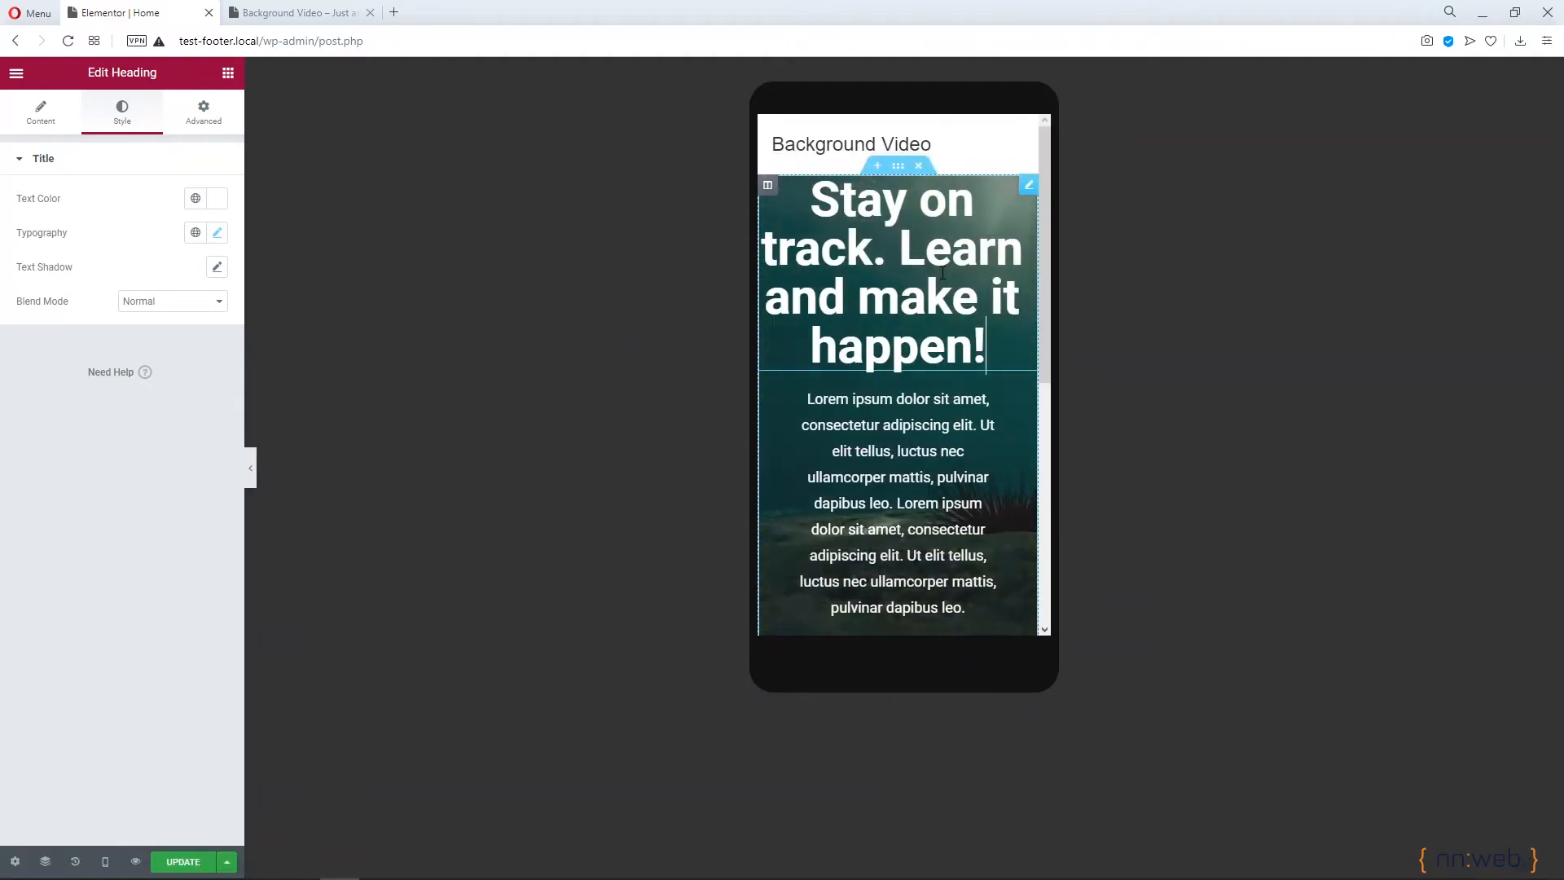
pyautogui.scroll(-3, 943, 274)
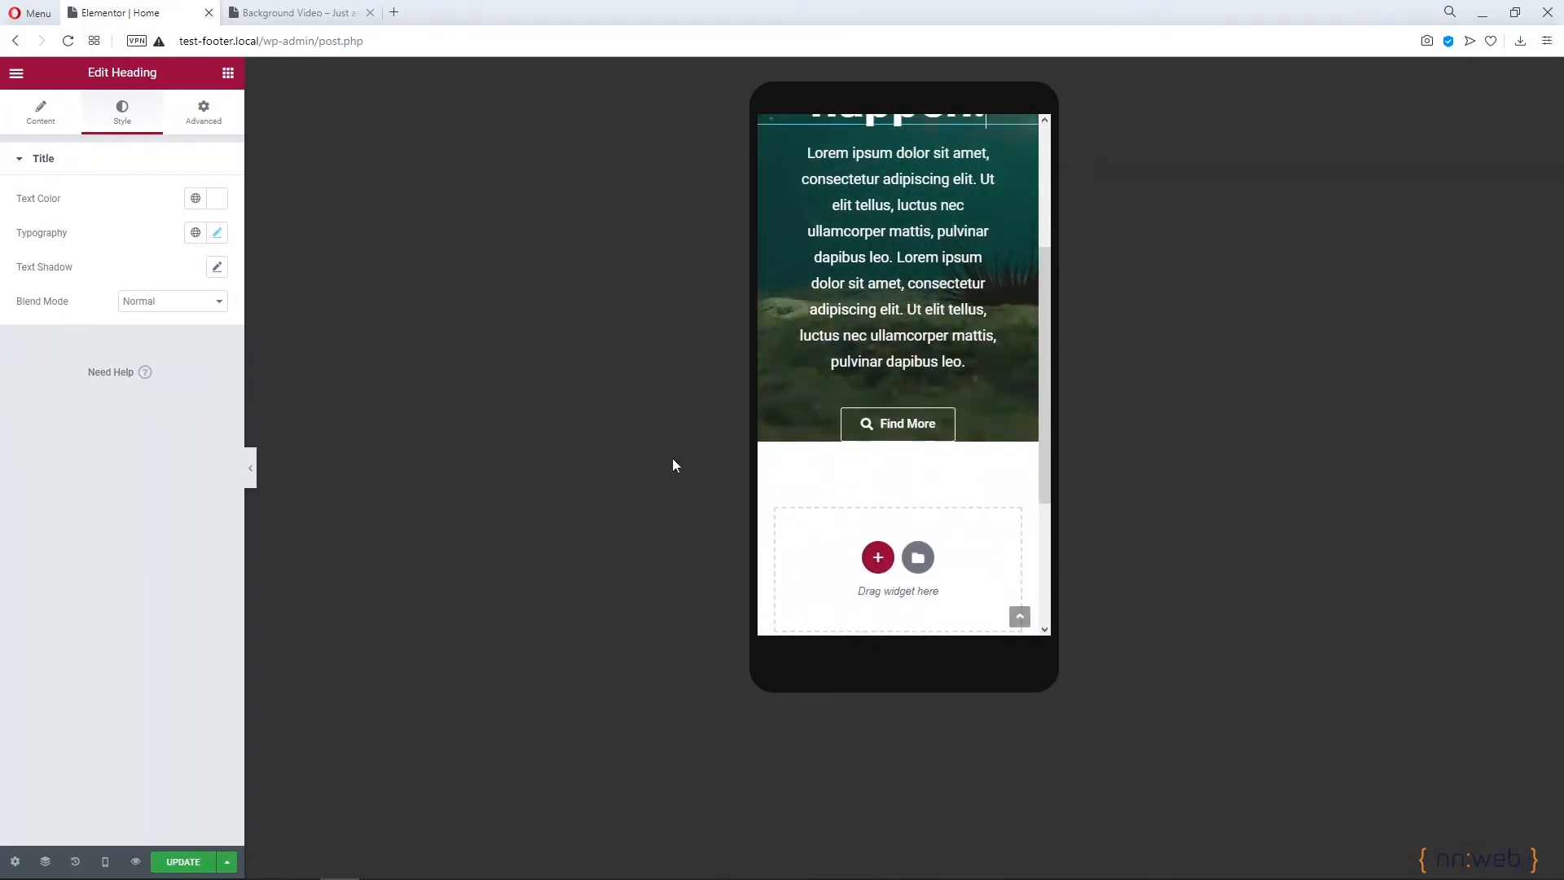
# Switch the responsive preview back to Desktop and review the finished video section over its full height
pyautogui.click(102, 862)
pyautogui.click(70, 762)
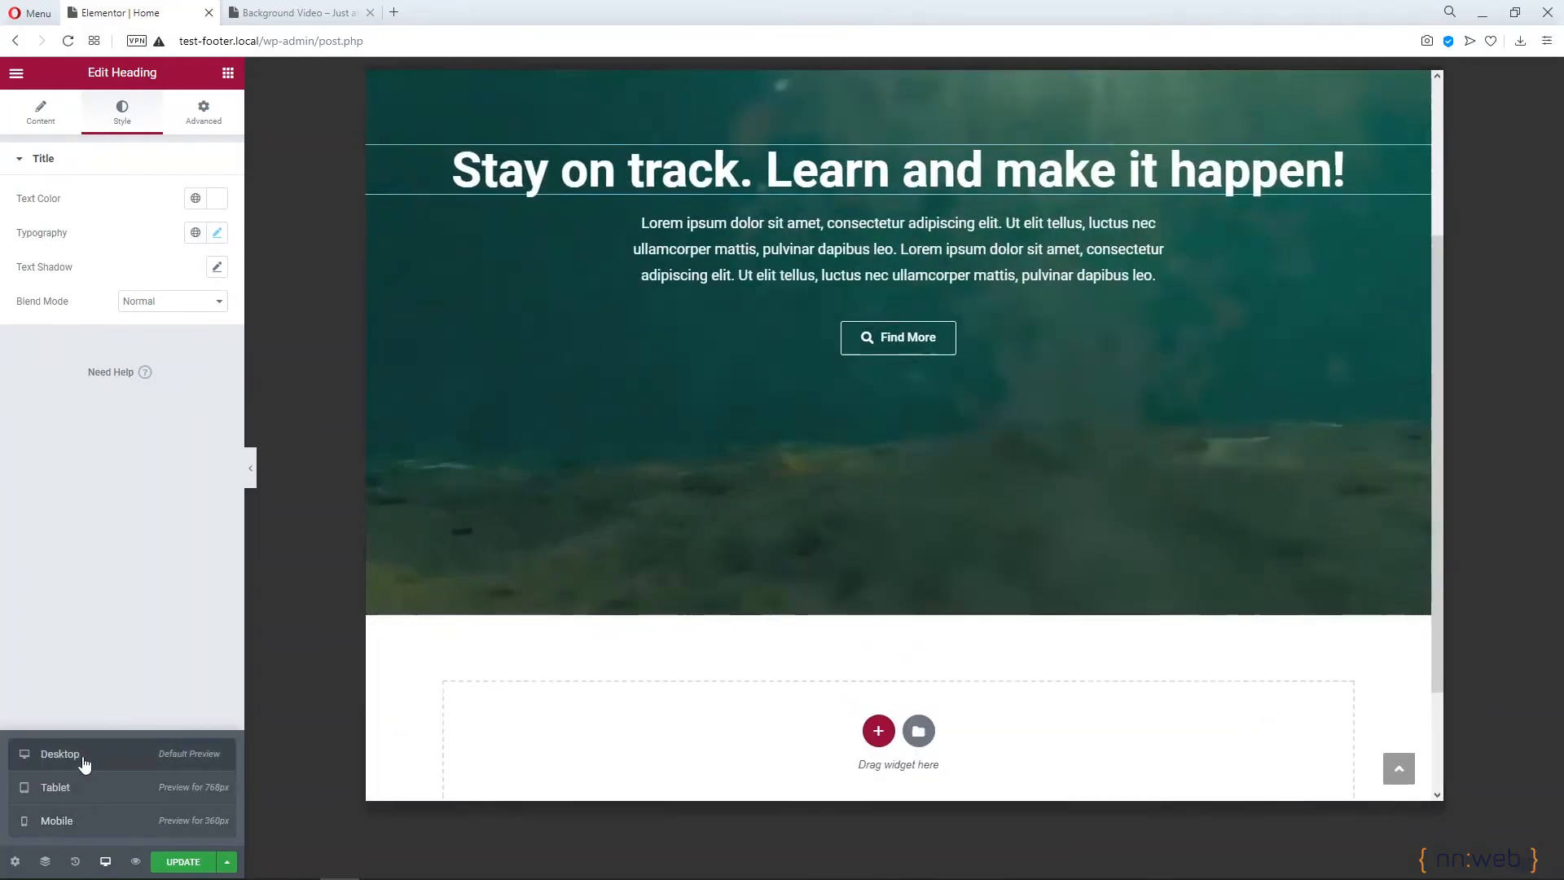
pyautogui.scroll(3, 438, 393)
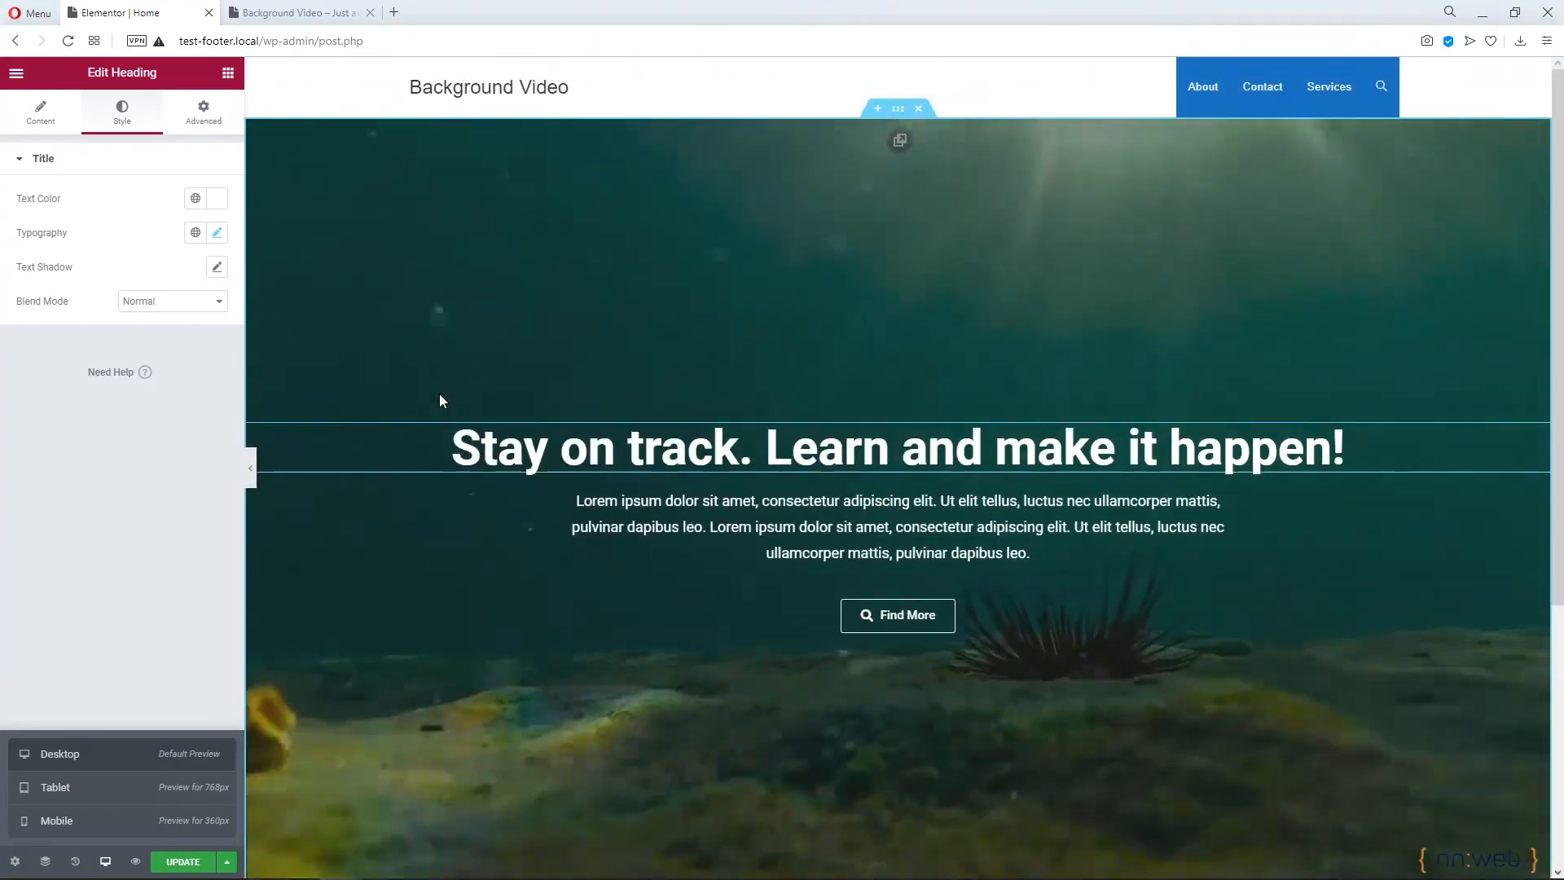
pyautogui.scroll(-2, 438, 394)
pyautogui.scroll(-2, 438, 399)
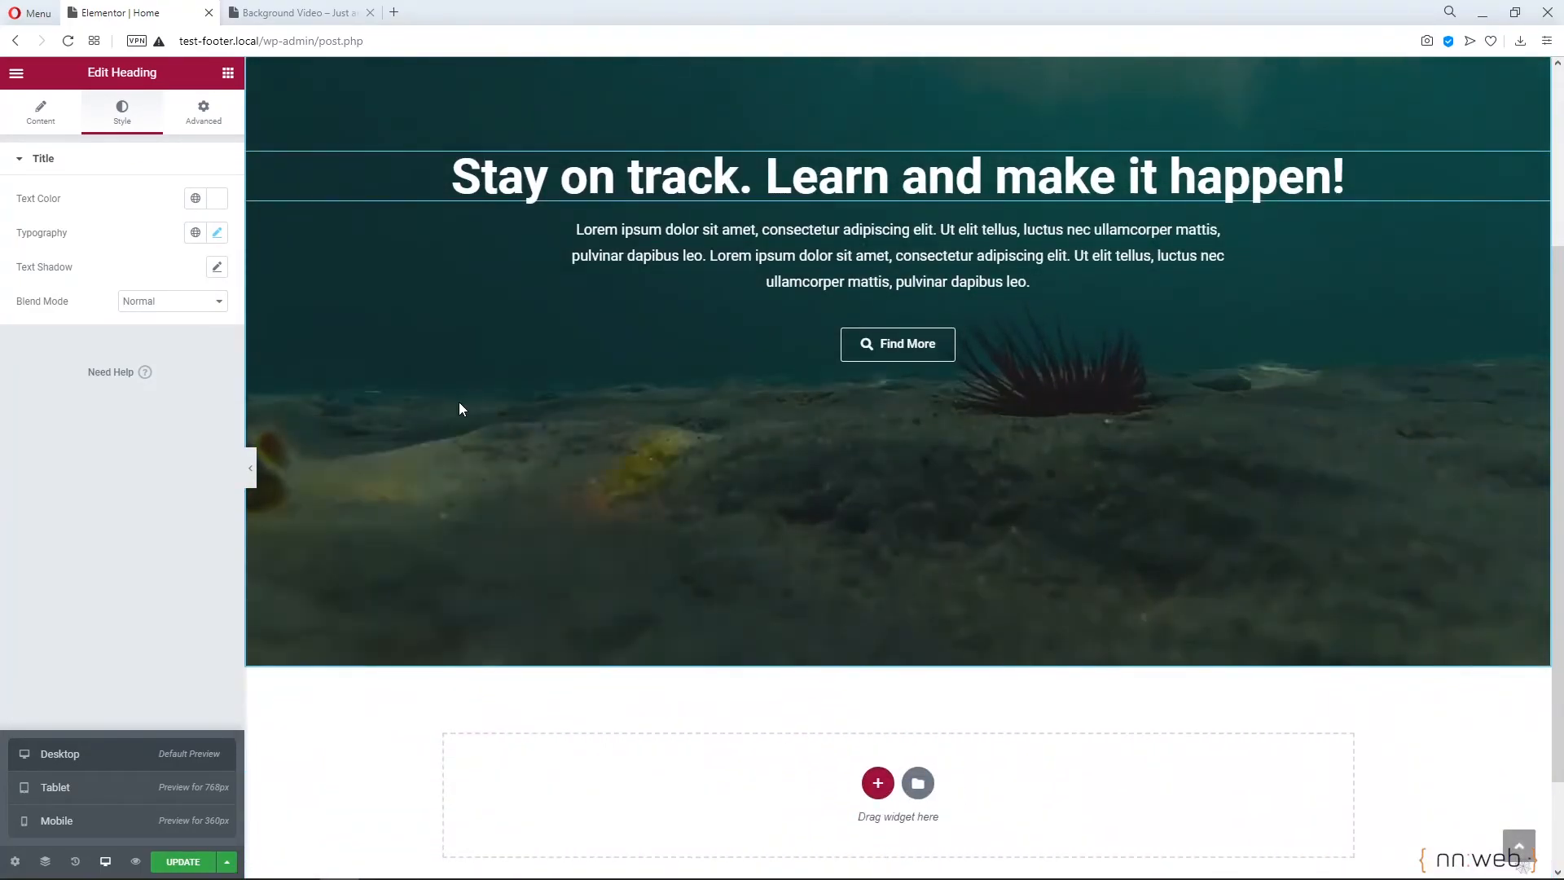
pyautogui.scroll(3, 618, 403)
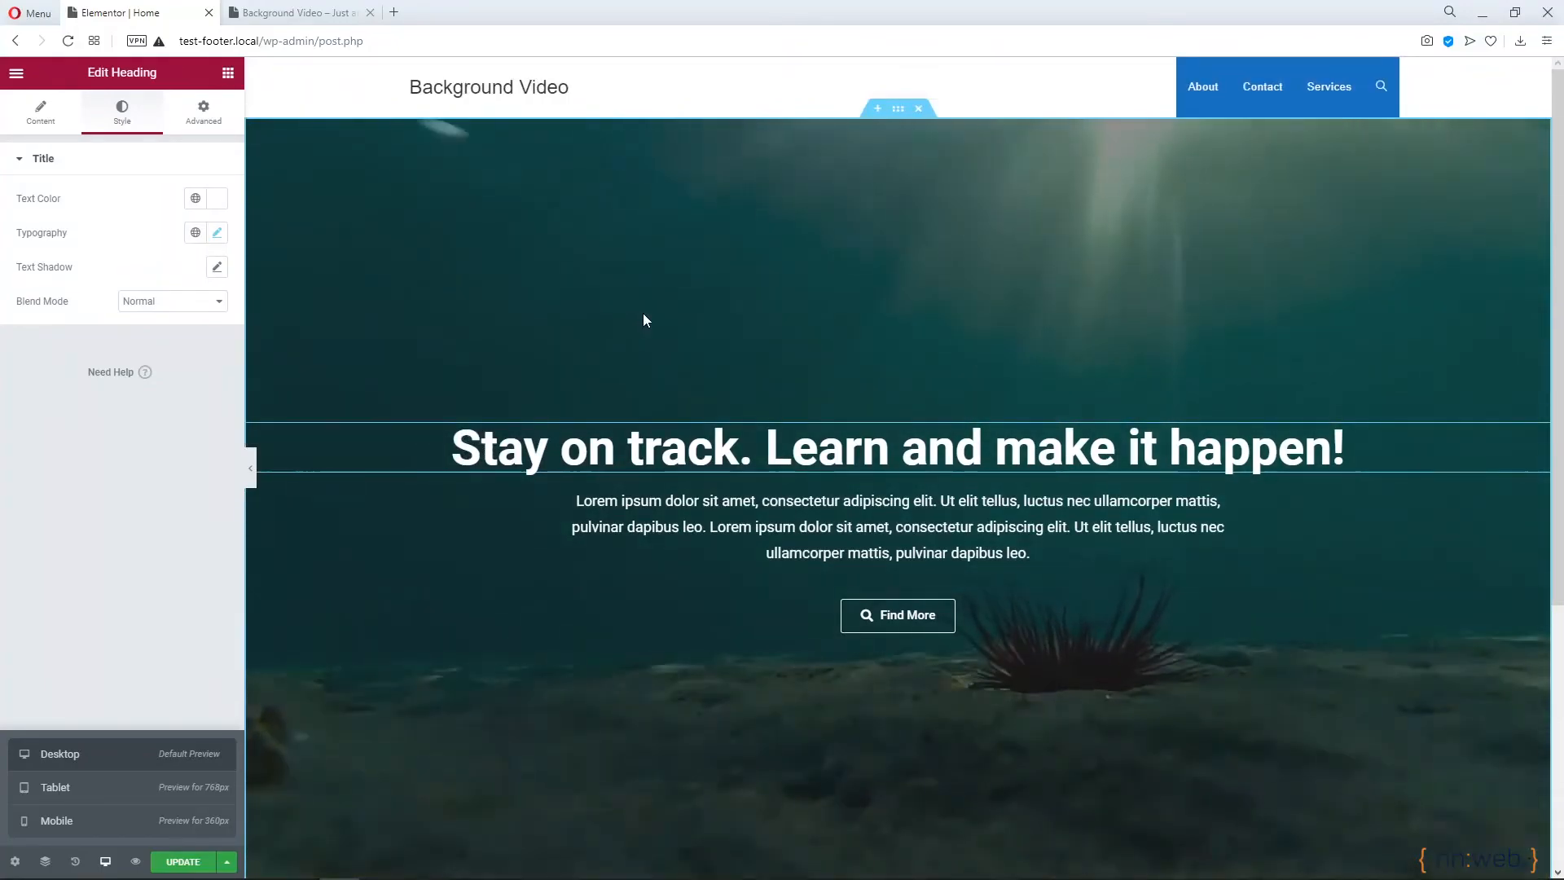
pyautogui.scroll(-3, 619, 375)
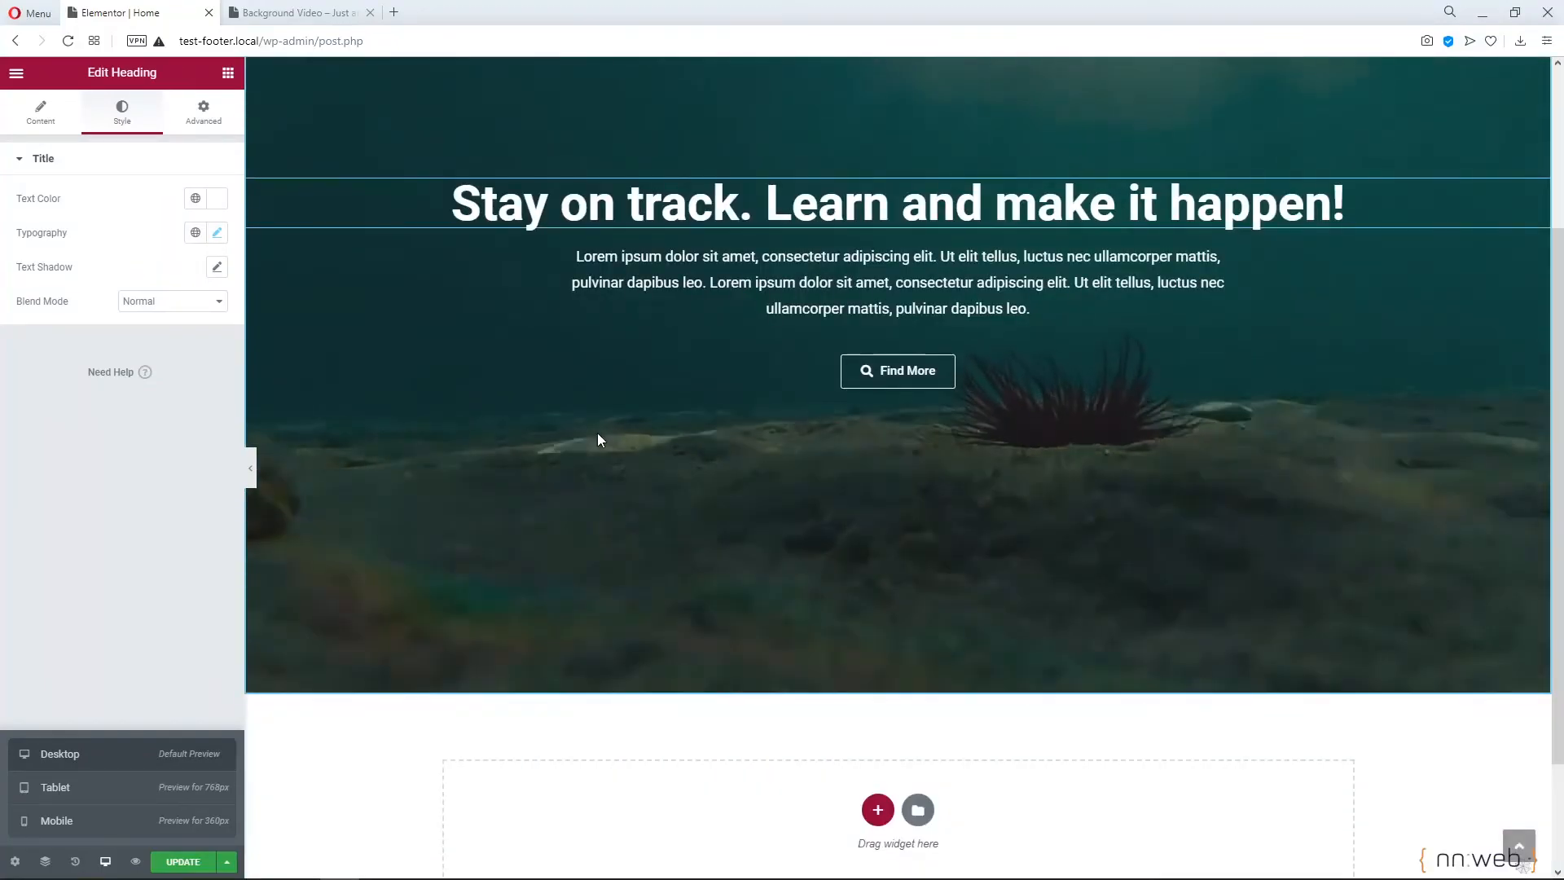
pyautogui.scroll(3, 599, 439)
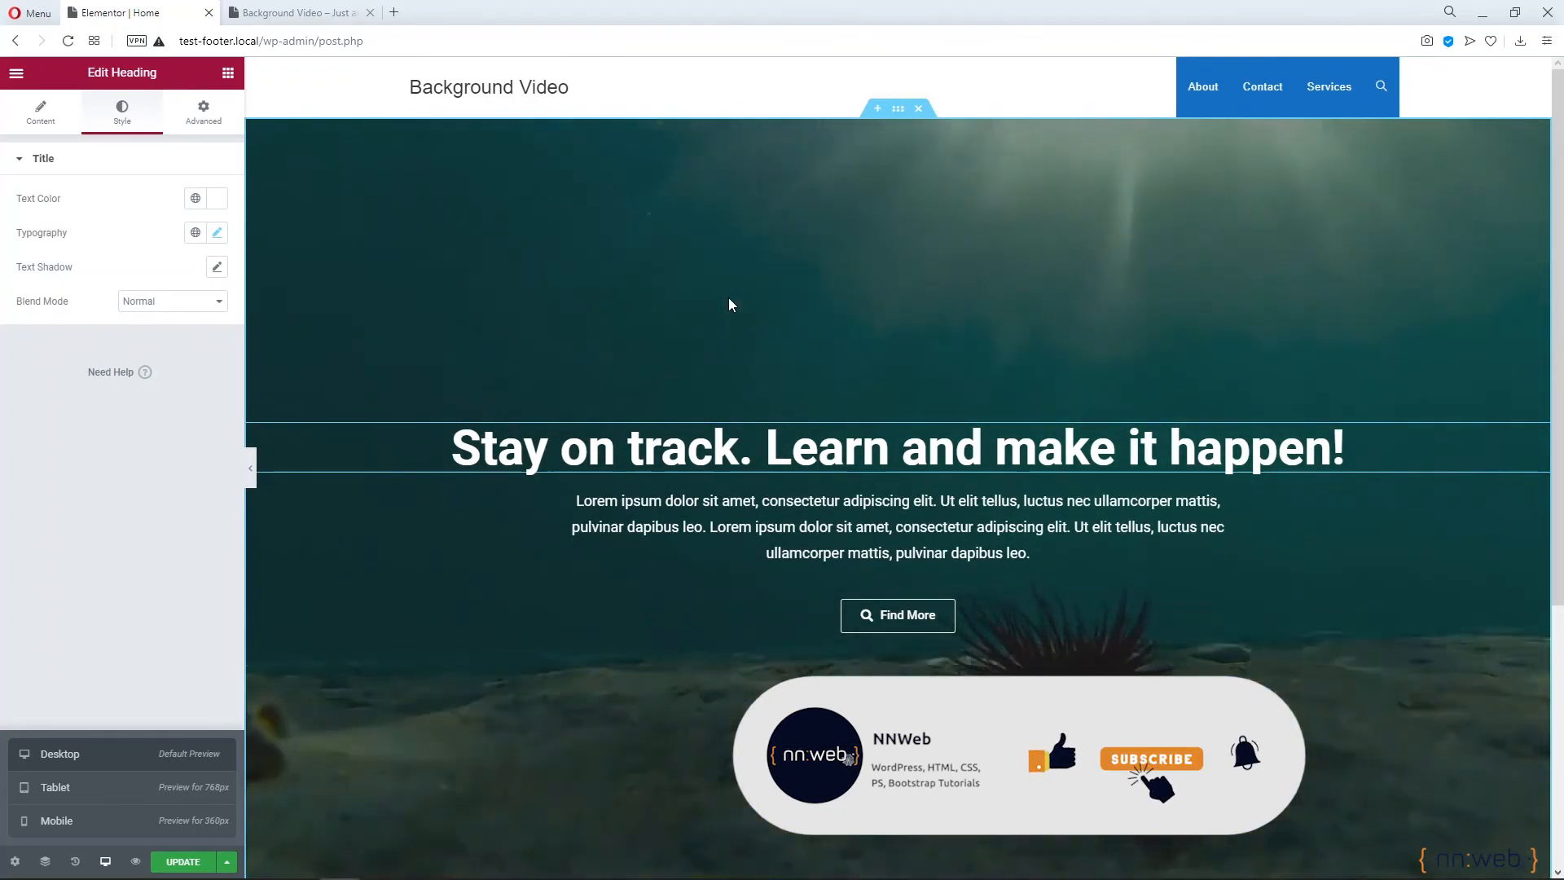
pyautogui.scroll(-1, 729, 305)
pyautogui.scroll(-5, 729, 306)
pyautogui.scroll(5, 728, 307)
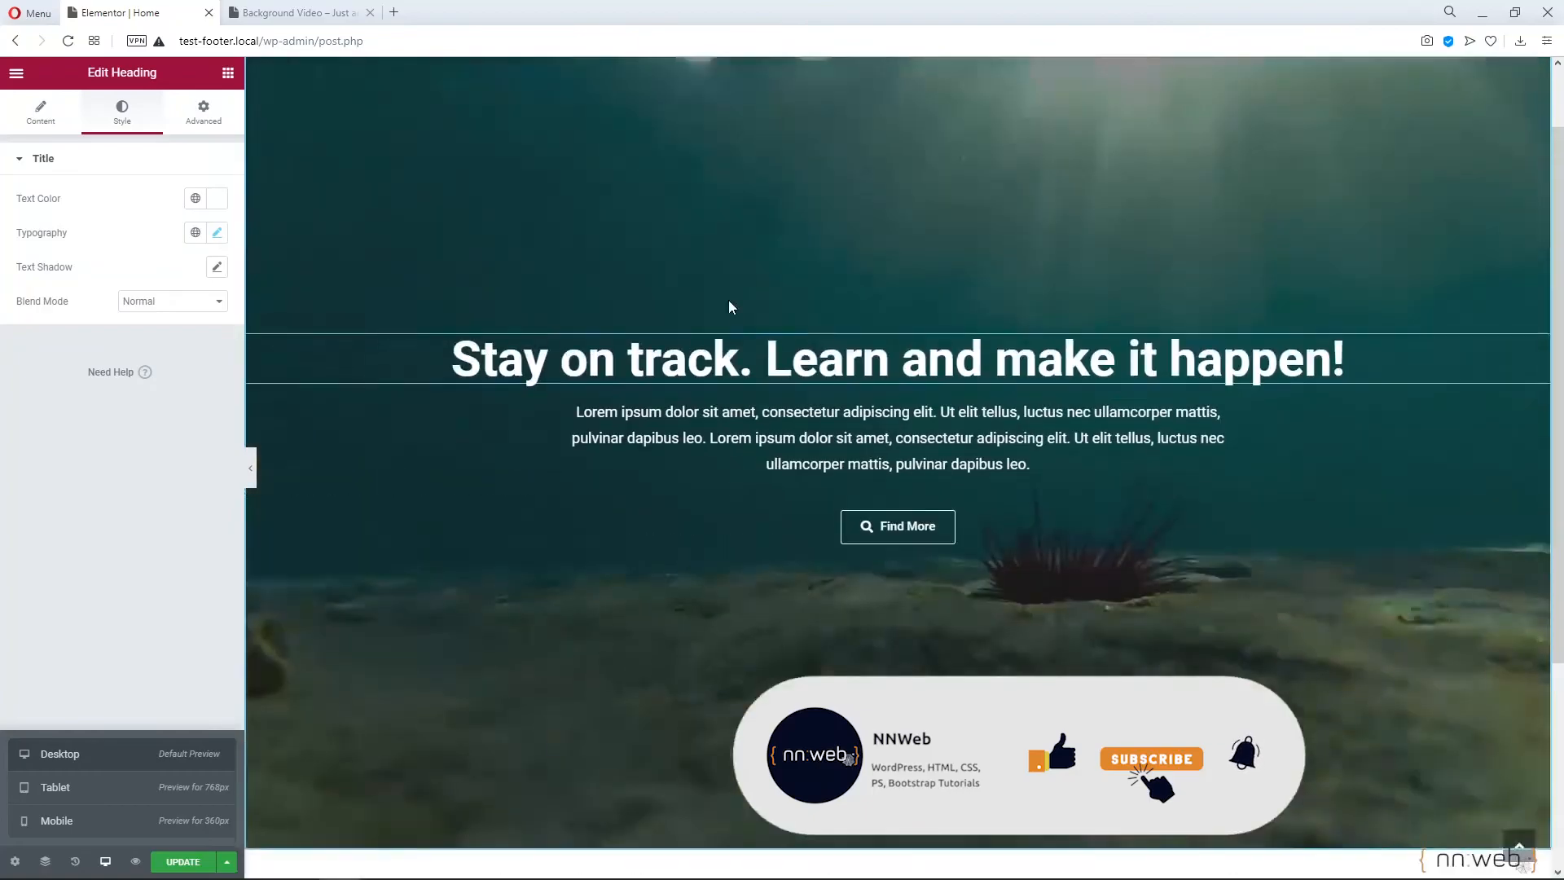